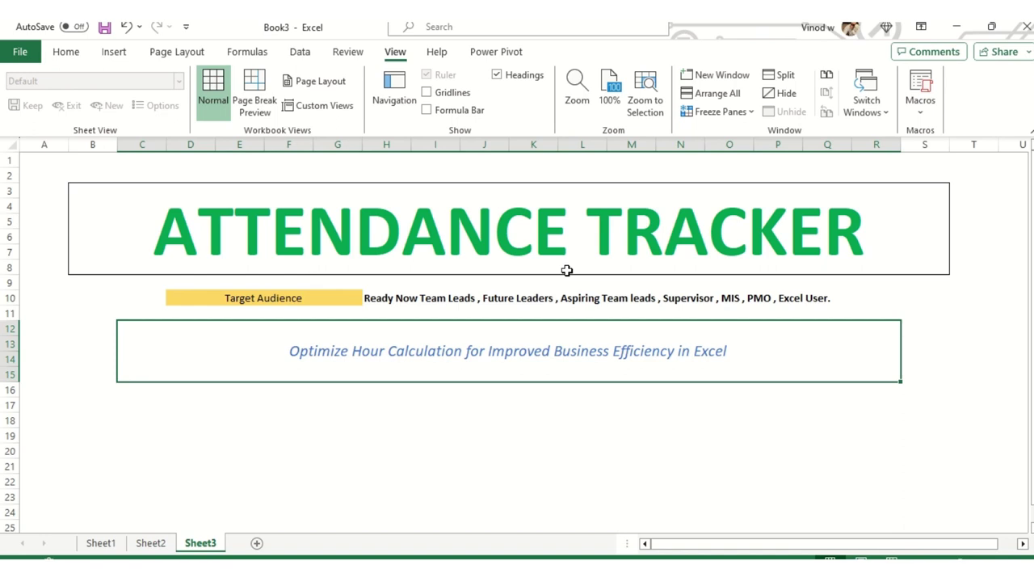
Step: Review the Attendance Tracker title, target audience and subtitle on Sheet3
{"action": "left_click", "coordinate": [285, 299]}
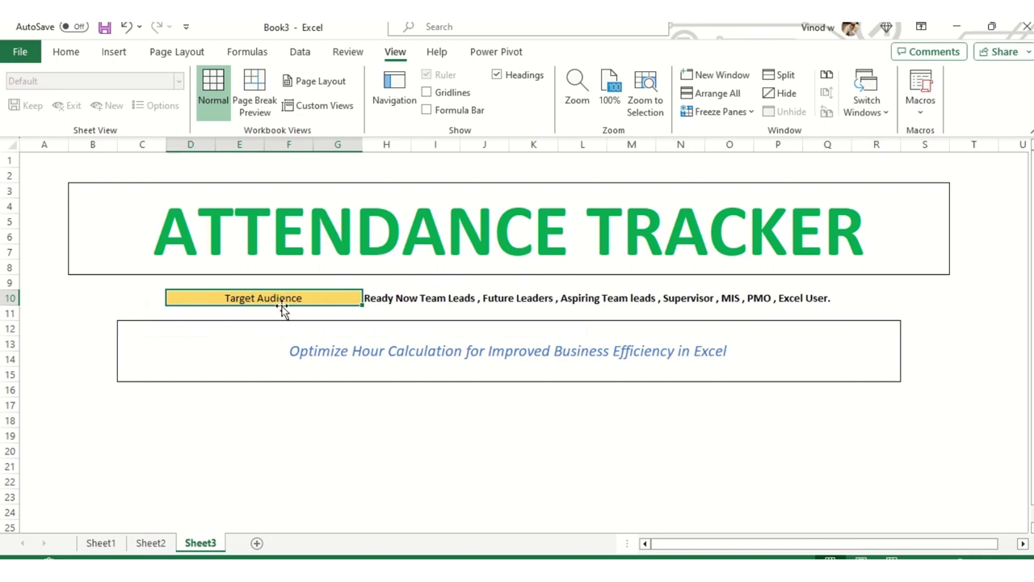
{"action": "left_click", "coordinate": [386, 298]}
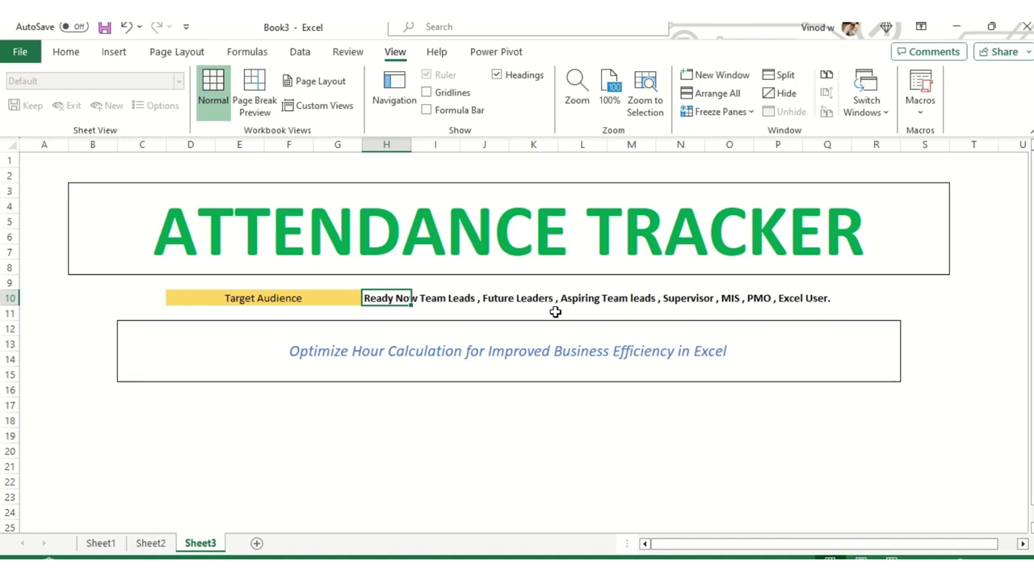
{"action": "left_click", "coordinate": [499, 370]}
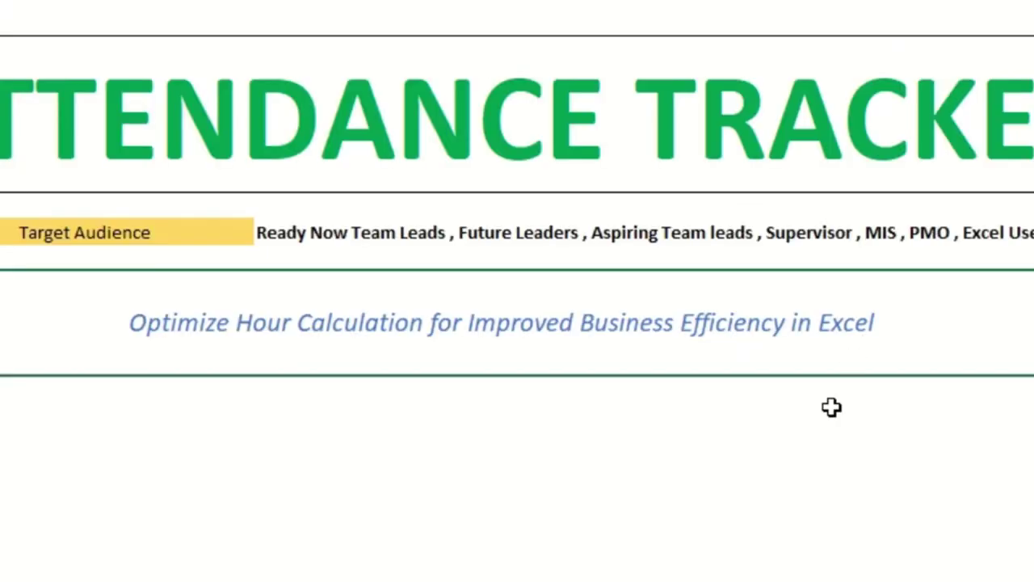
{"action": "left_click", "coordinate": [803, 434]}
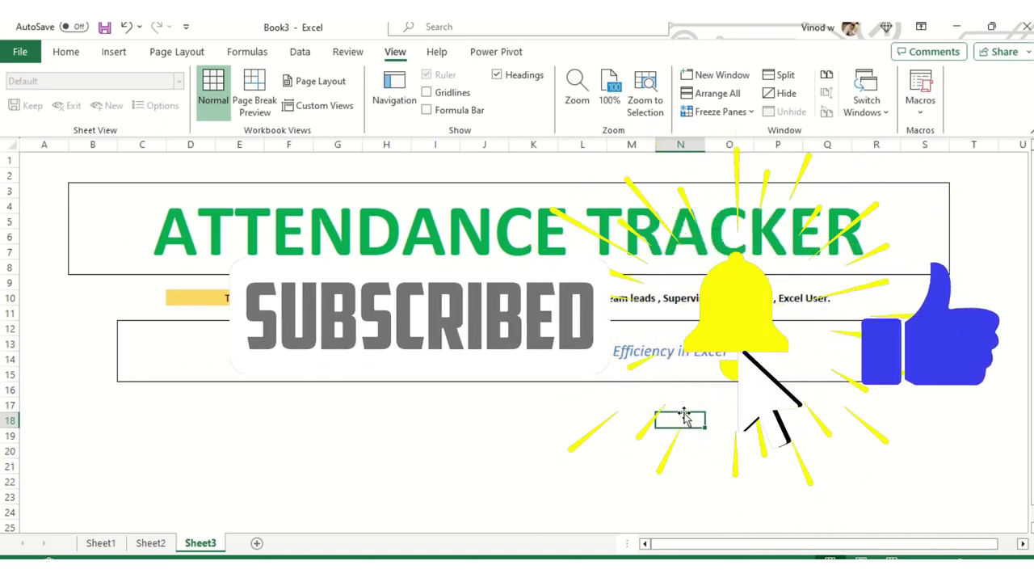
Step: Examine the list of business uses for attendance tracking in cell F3 of Sheet2
{"action": "left_click", "coordinate": [151, 542]}
{"action": "left_click", "coordinate": [369, 416]}
{"action": "left_click", "coordinate": [354, 246]}
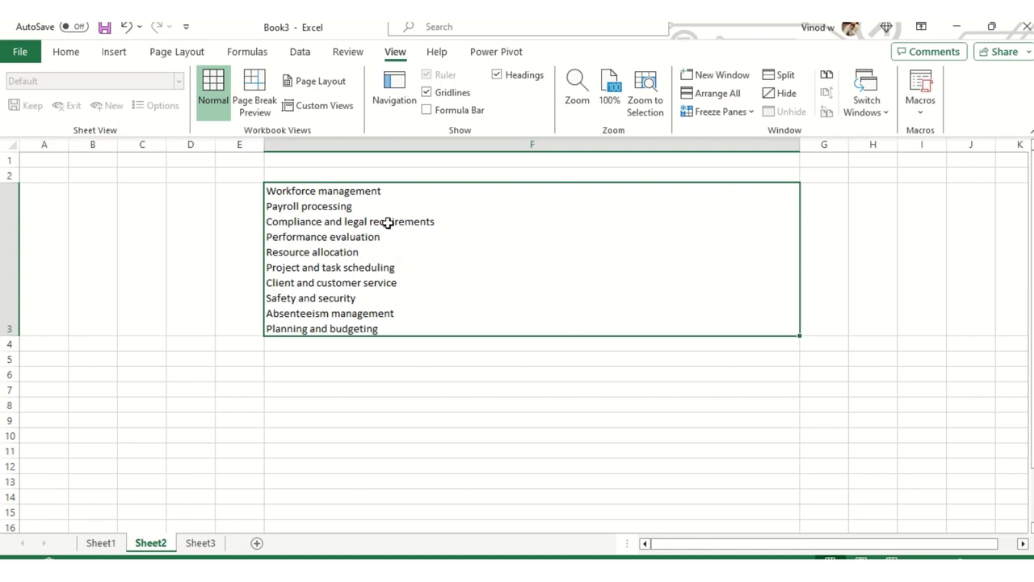
{"action": "scroll", "coordinate": [382, 224], "scroll_direction": "up", "scroll_amount": 2, "text": "ctrl"}
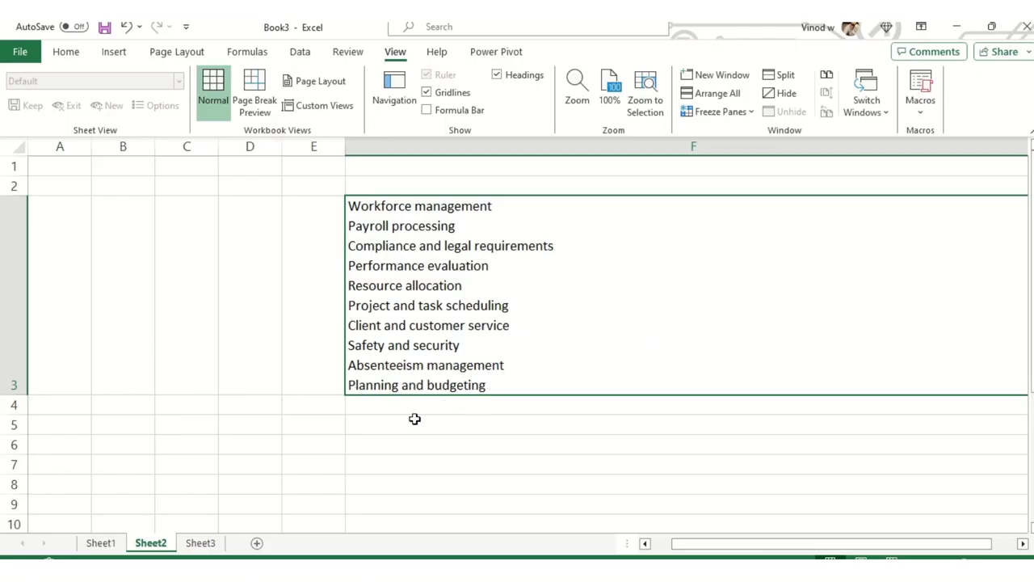
{"action": "left_click", "coordinate": [413, 413]}
{"action": "double_click", "coordinate": [406, 370]}
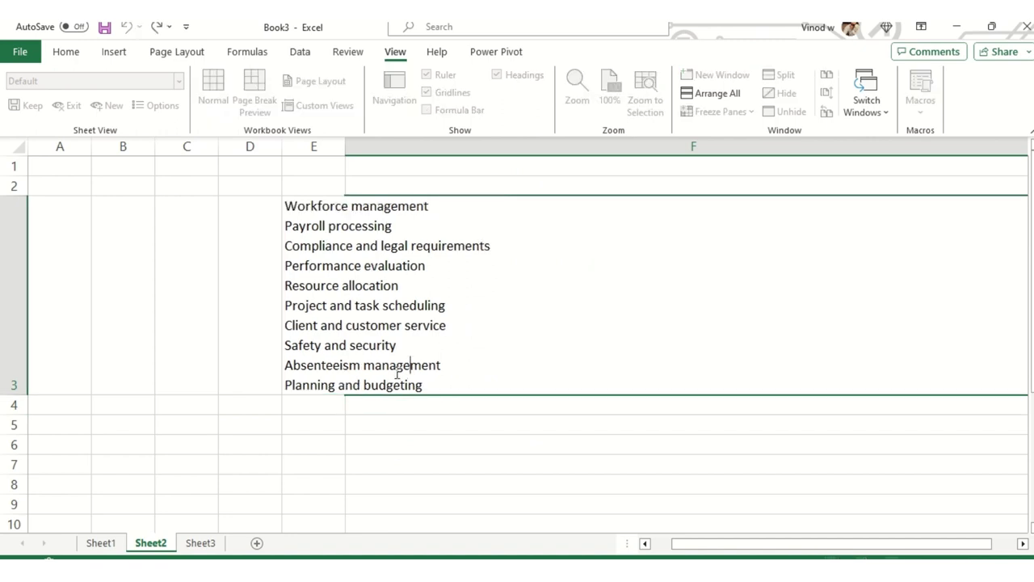
{"action": "left_click_drag", "start_coordinate": [302, 365], "coordinate": [424, 384]}
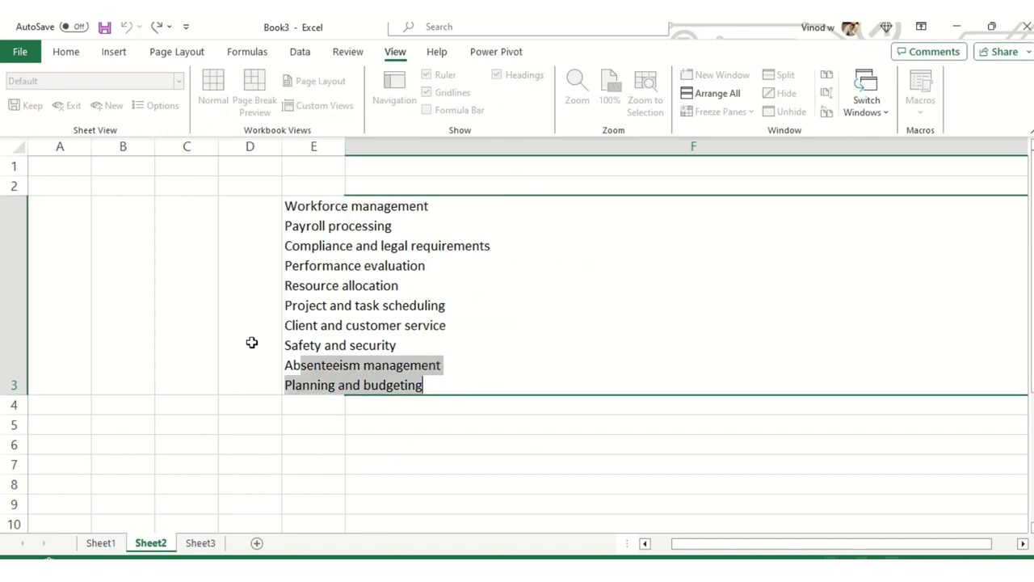
{"action": "left_click", "coordinate": [384, 425]}
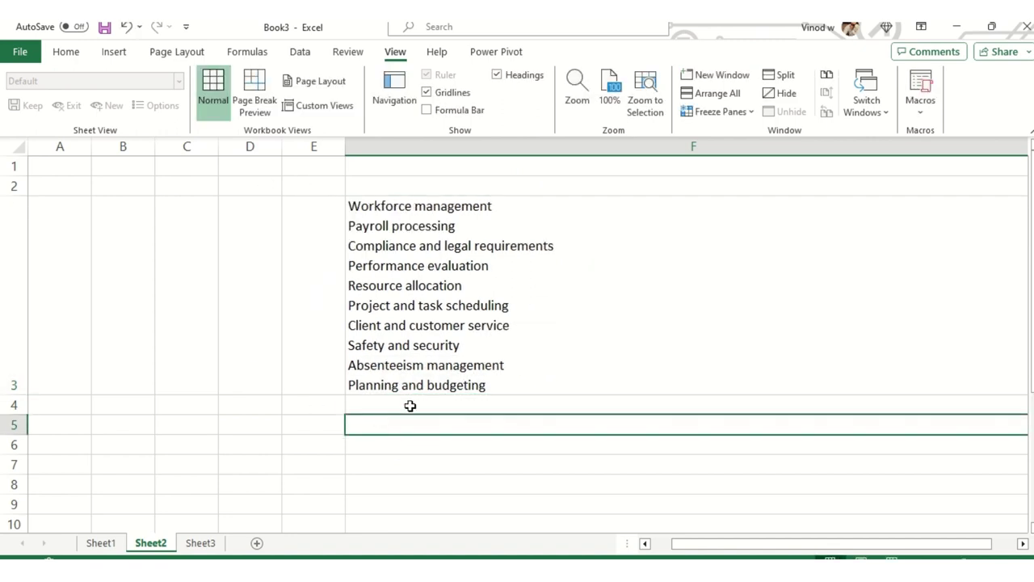
{"action": "left_click", "coordinate": [412, 207]}
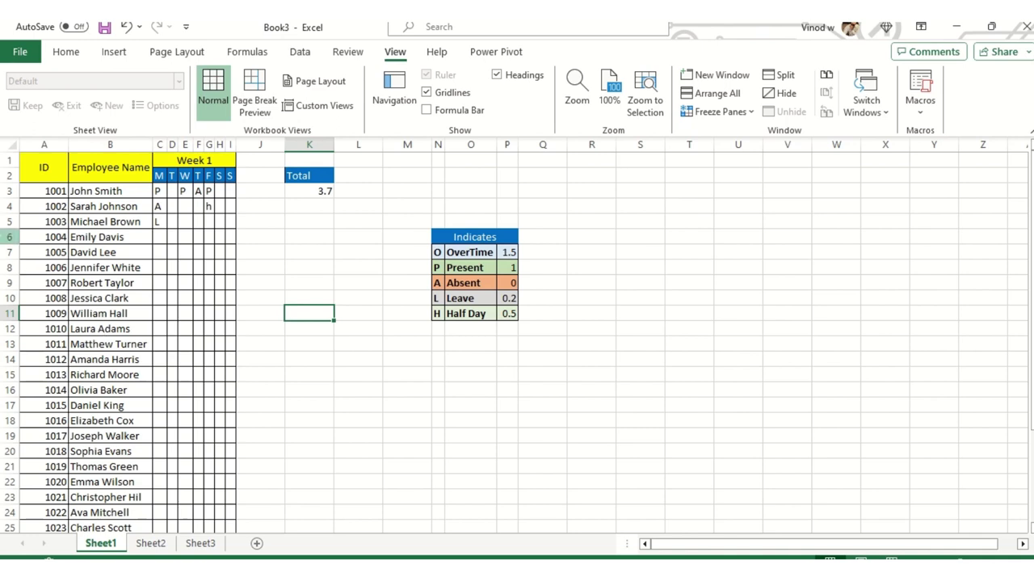
Step: Copy the ID and Employee Name columns on Sheet1, from the headers down to the last employee in row 32
{"action": "left_click", "coordinate": [38, 172]}
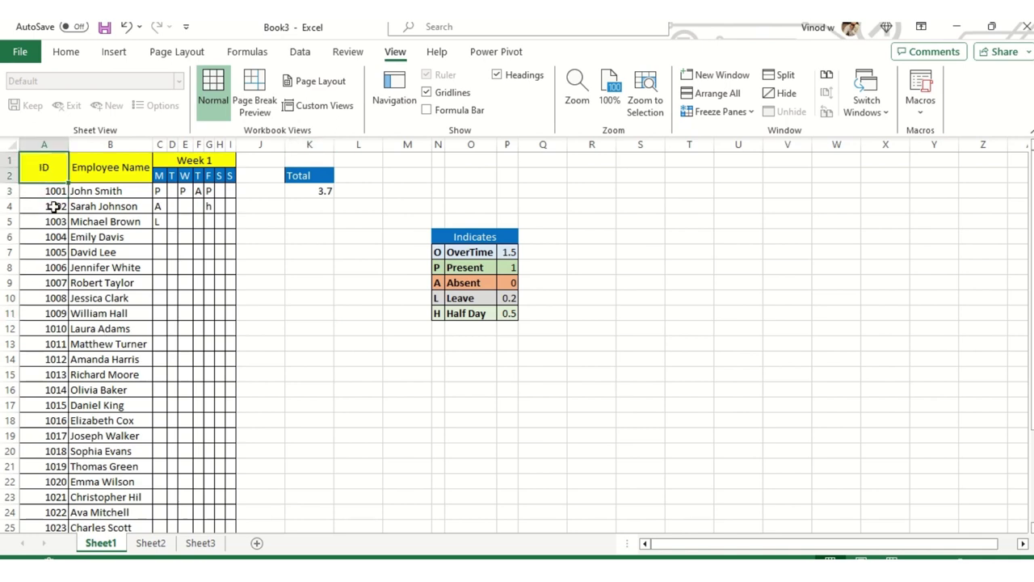
{"action": "key", "text": "shift+Right"}
{"action": "key", "text": "shift+Right"}
{"action": "key", "text": "shift+Left"}
{"action": "key", "text": "shift+Down"}
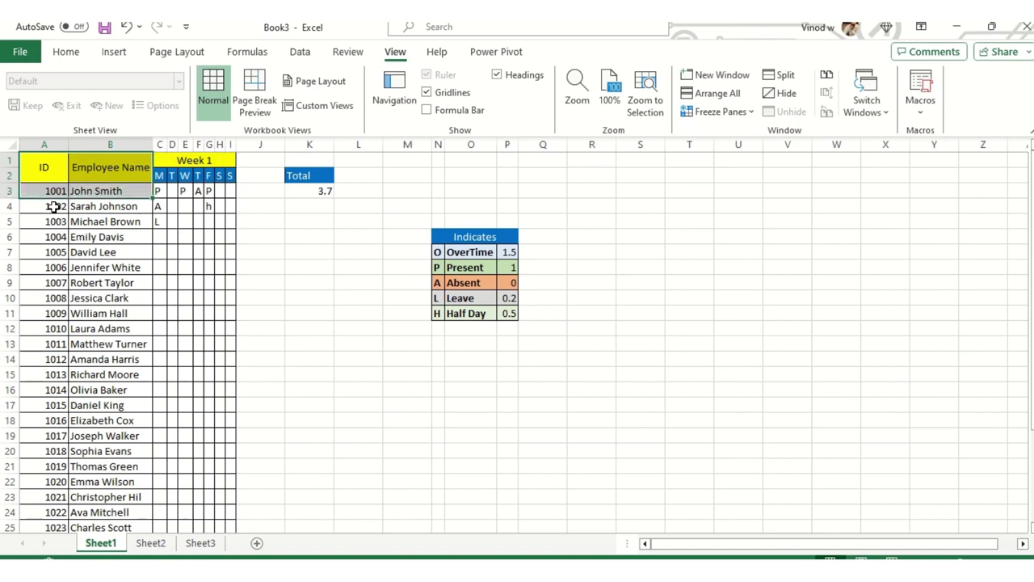
{"action": "key", "text": "ctrl+shift+Down"}
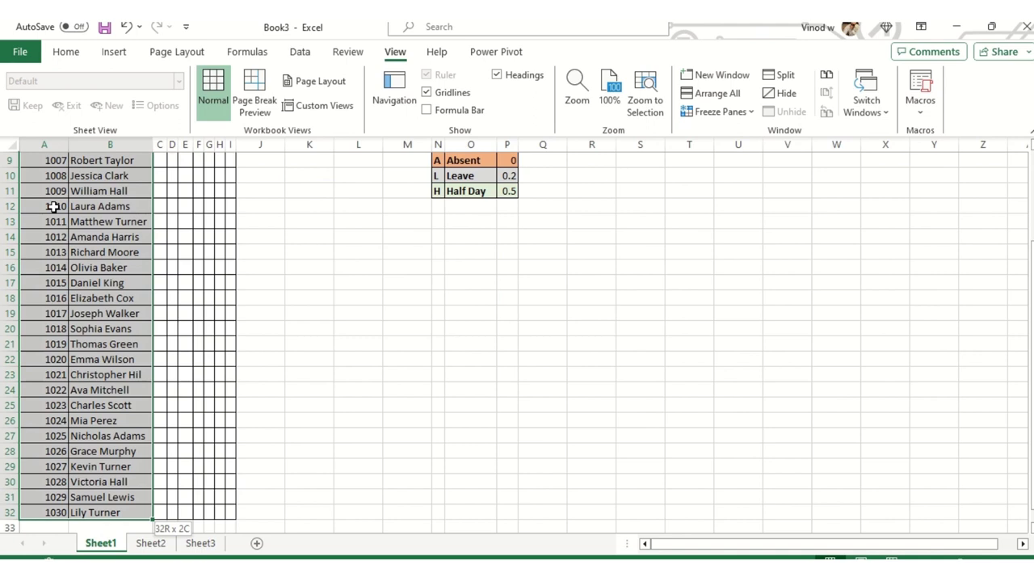
{"action": "key", "text": "ctrl+c"}
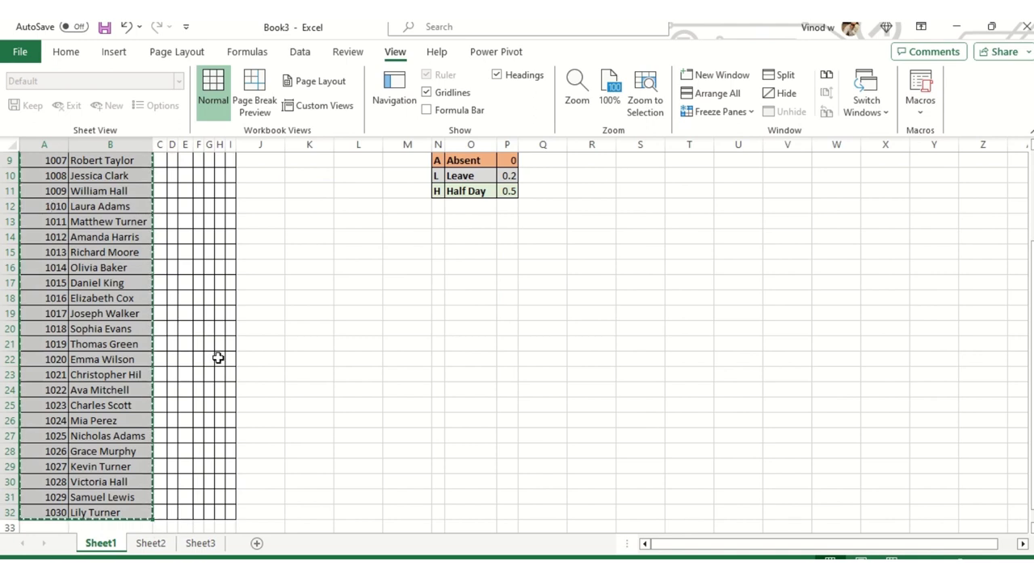
Step: Add a new worksheet and paste the copied employee list as values starting at A1
{"action": "left_click", "coordinate": [258, 543]}
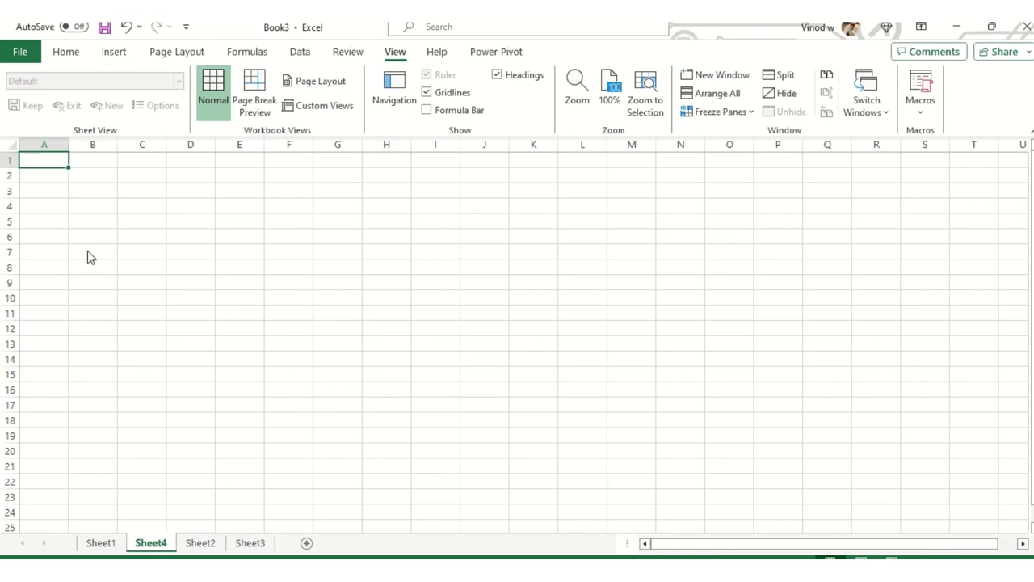
{"action": "key", "text": "ctrl+alt+v"}
{"action": "key", "text": "Down"}
{"action": "key", "text": "Down"}
{"action": "key", "text": "Return"}
{"action": "left_click", "coordinate": [141, 193]}
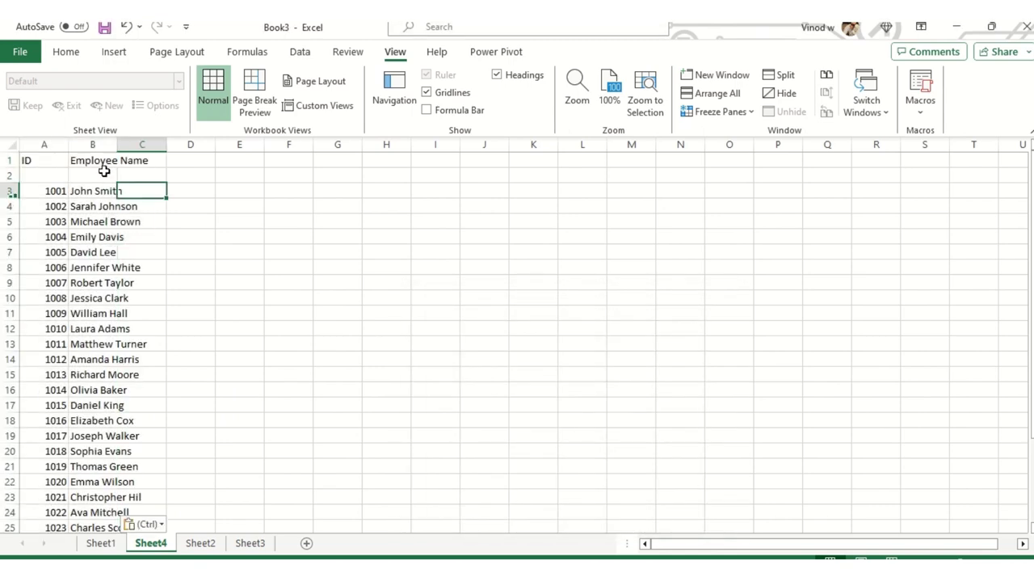
Step: Delete the empty row 2 between the headers and the first employee on Sheet4
{"action": "left_click", "coordinate": [8, 176]}
{"action": "right_click", "coordinate": [7, 175]}
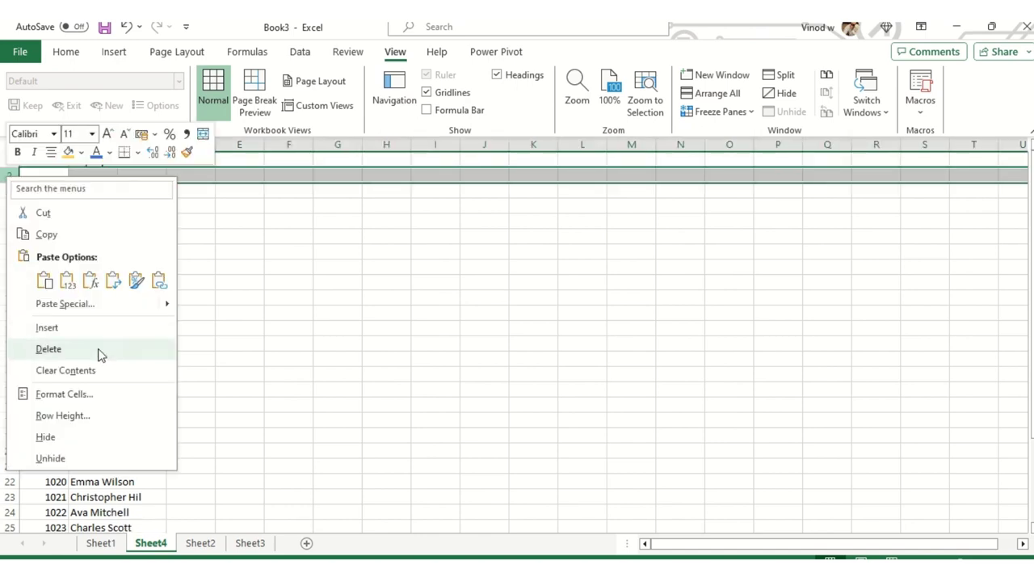
{"action": "left_click", "coordinate": [99, 349]}
{"action": "left_click_drag", "start_coordinate": [54, 144], "coordinate": [81, 143]}
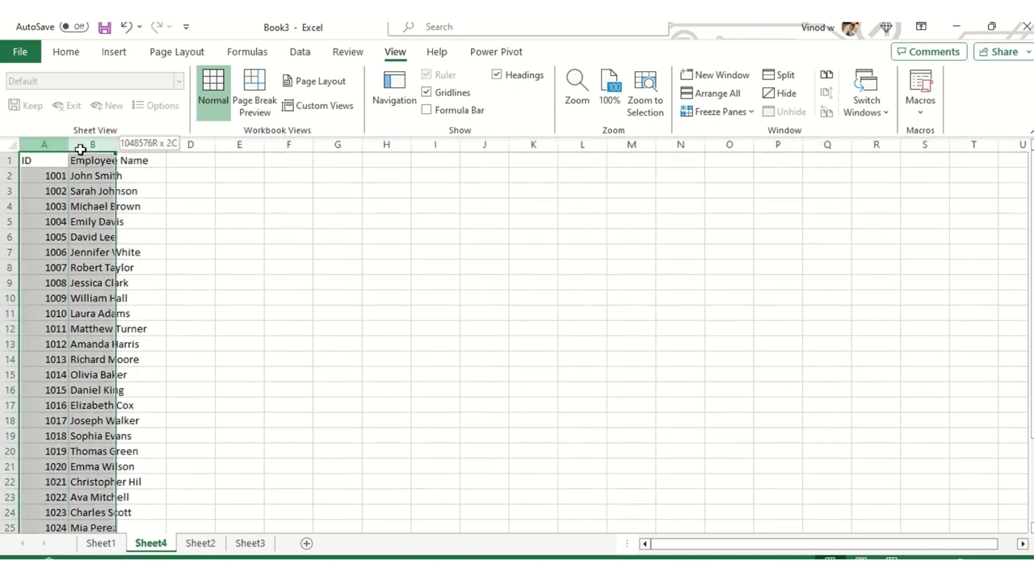
{"action": "left_click", "coordinate": [199, 219]}
Step: Move the Indicates legend table from N6:P11 on Sheet1 to Sheet4, starting at cell I7
{"action": "left_click", "coordinate": [101, 543]}
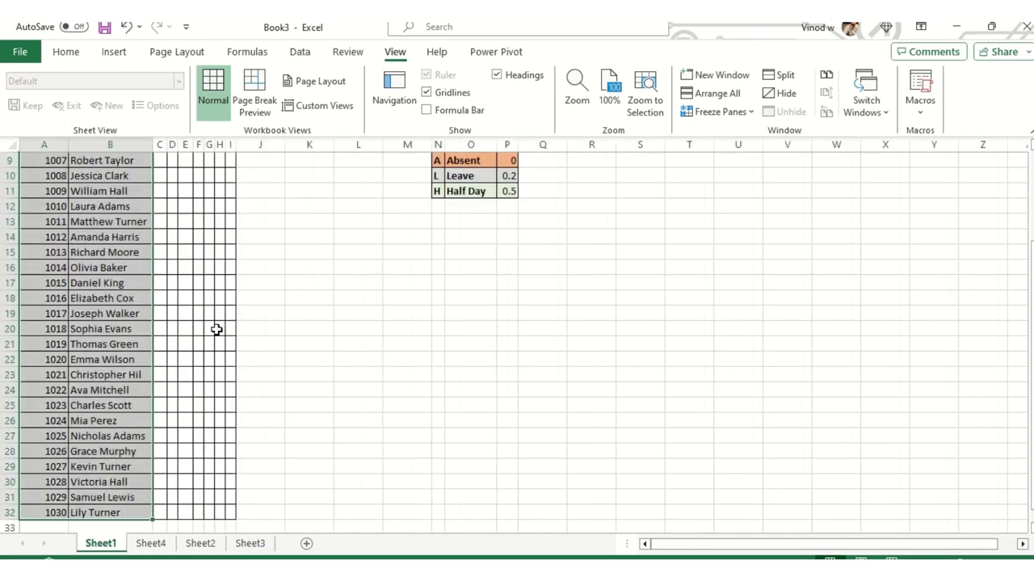
{"action": "scroll", "coordinate": [242, 307], "scroll_direction": "up", "scroll_amount": 3}
{"action": "left_click", "coordinate": [458, 258]}
{"action": "left_click_drag", "start_coordinate": [458, 258], "coordinate": [494, 319]}
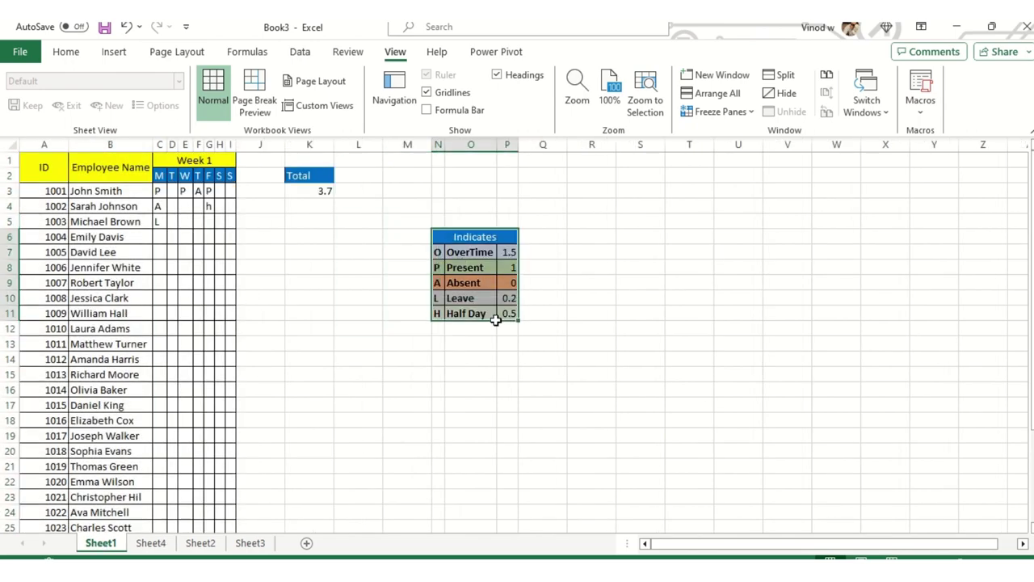
{"action": "key", "text": "ctrl+c"}
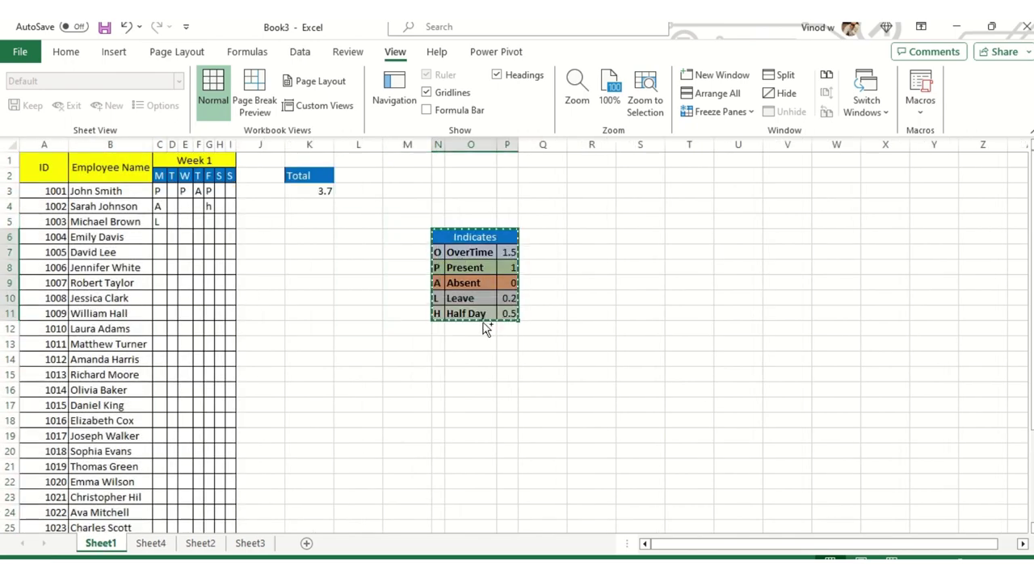
{"action": "left_click", "coordinate": [247, 543]}
{"action": "left_click", "coordinate": [201, 543]}
{"action": "left_click", "coordinate": [152, 543]}
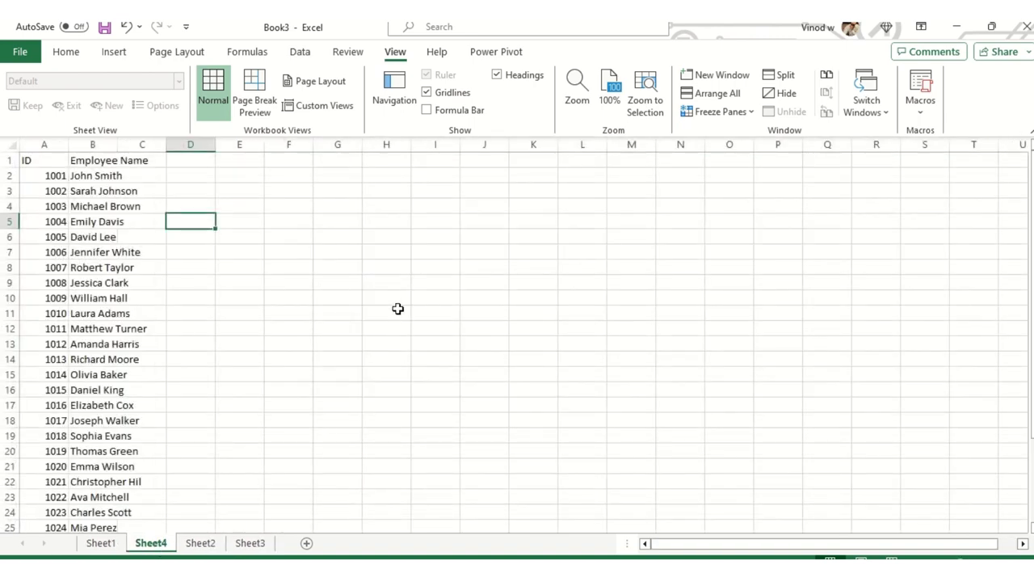
{"action": "left_click", "coordinate": [436, 254]}
{"action": "key", "text": "ctrl+v"}
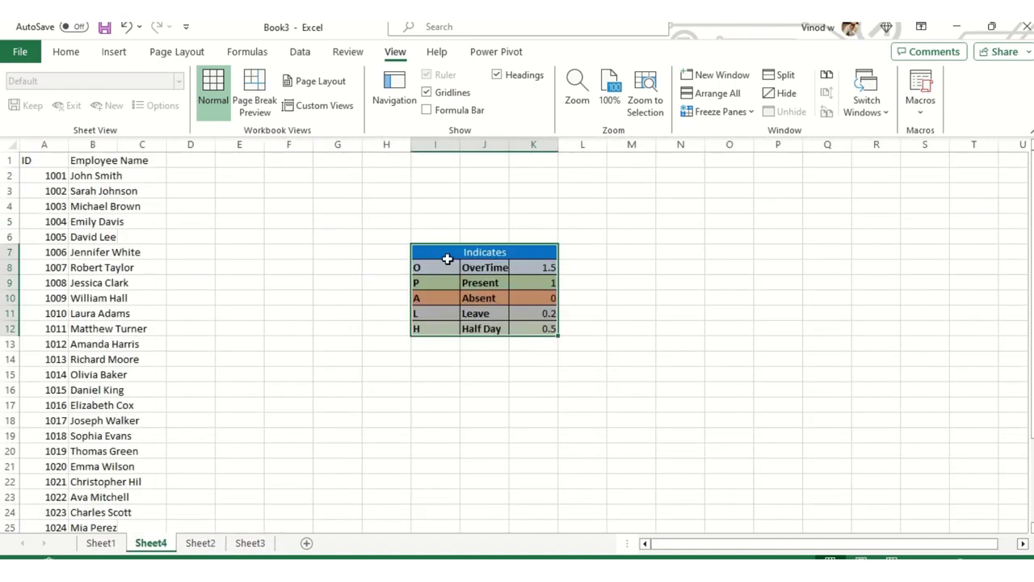
{"action": "left_click_drag", "start_coordinate": [445, 146], "coordinate": [526, 147]}
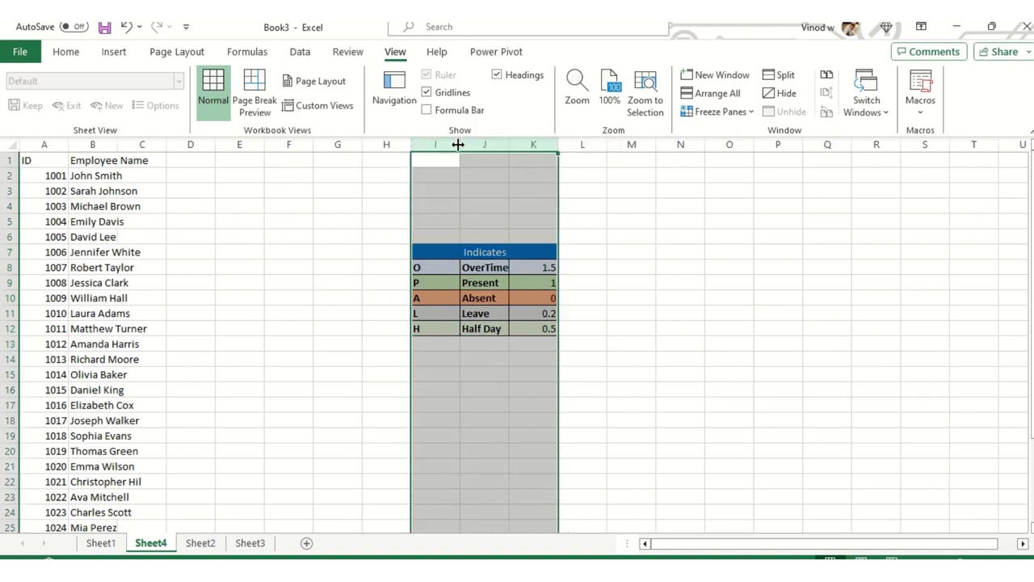
{"action": "left_click", "coordinate": [488, 343]}
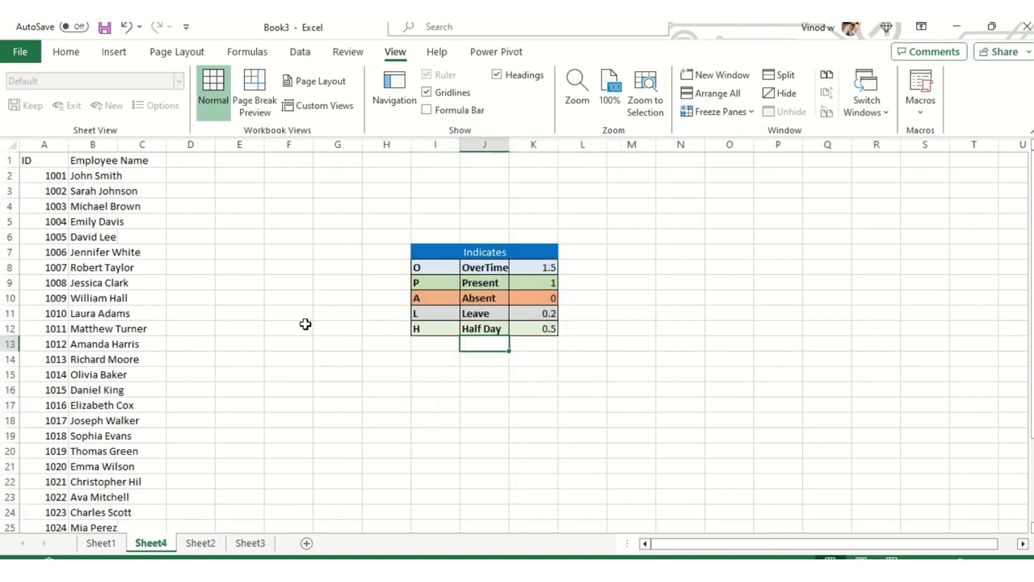
Step: Hide Sheet3 and Sheet2 from the workbook
{"action": "right_click", "coordinate": [249, 543]}
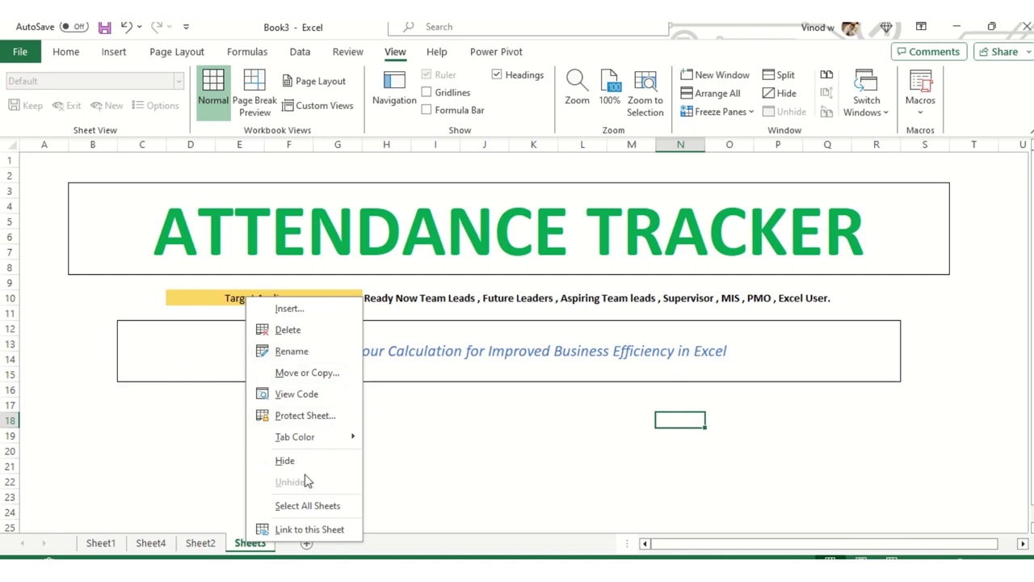
{"action": "left_click", "coordinate": [287, 461]}
{"action": "right_click", "coordinate": [200, 543]}
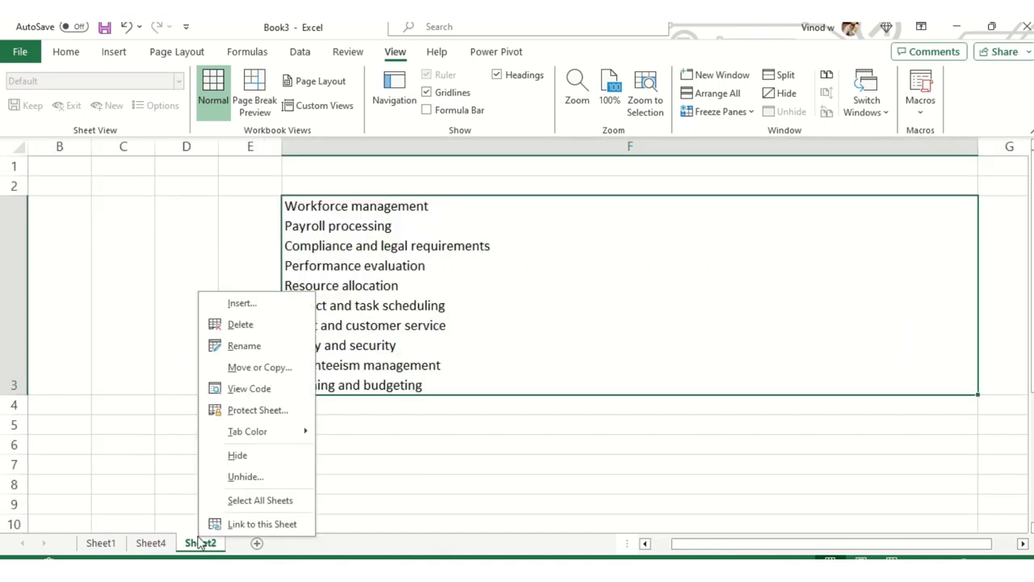
{"action": "left_click", "coordinate": [238, 455]}
{"action": "left_click", "coordinate": [196, 373]}
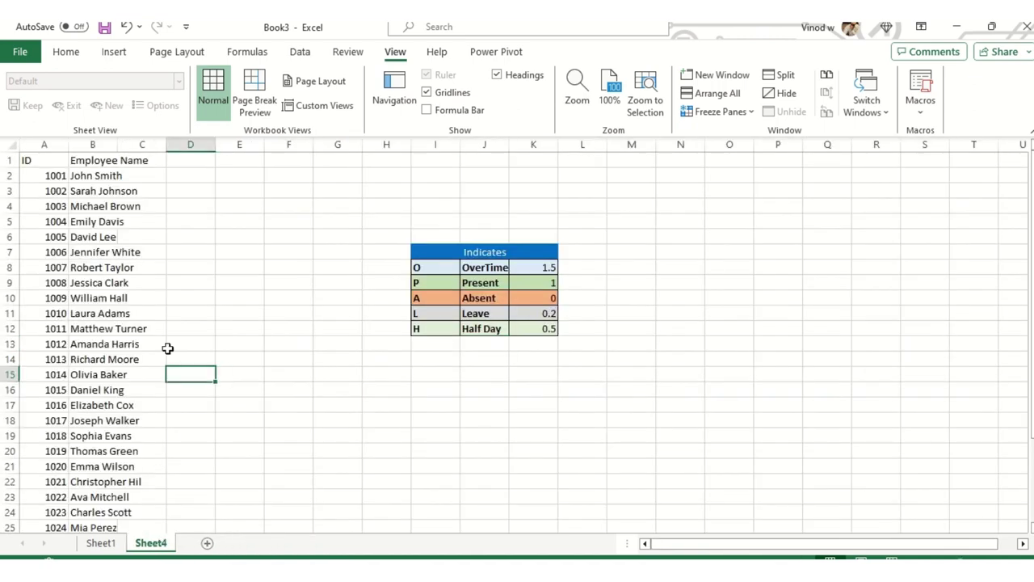
Step: Examine the Week 1 weekday headers, attendance entries and Total column in the Sheet1 tracker as a layout reference
{"action": "left_click", "coordinate": [103, 548]}
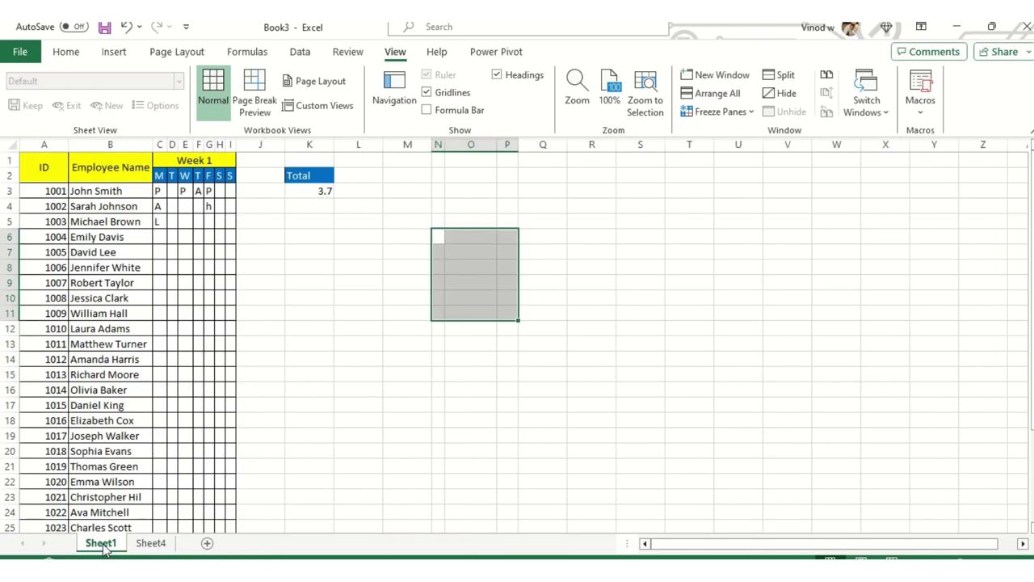
{"action": "left_click", "coordinate": [252, 271]}
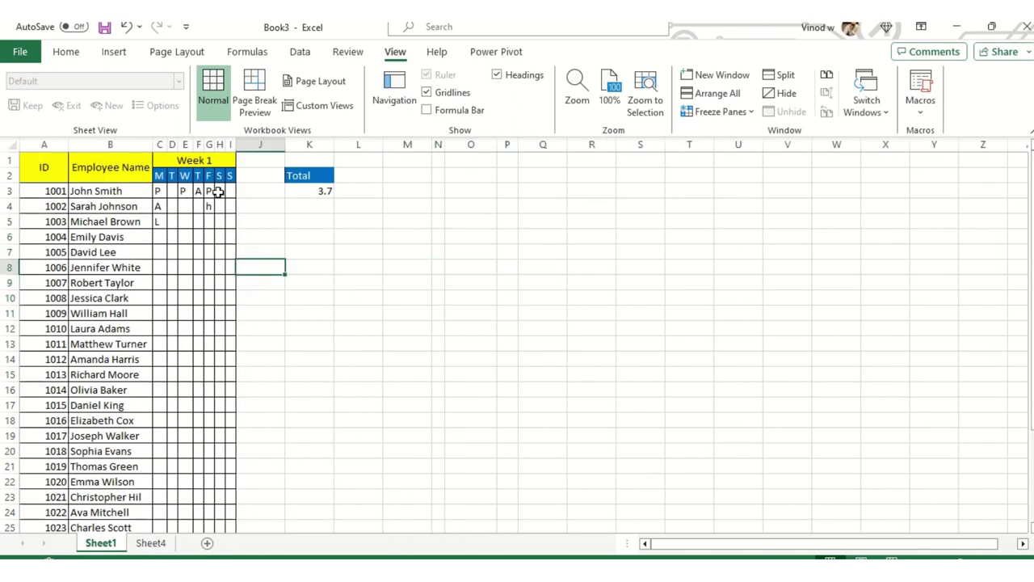
{"action": "left_click_drag", "start_coordinate": [159, 175], "coordinate": [231, 175]}
{"action": "left_click", "coordinate": [178, 156]}
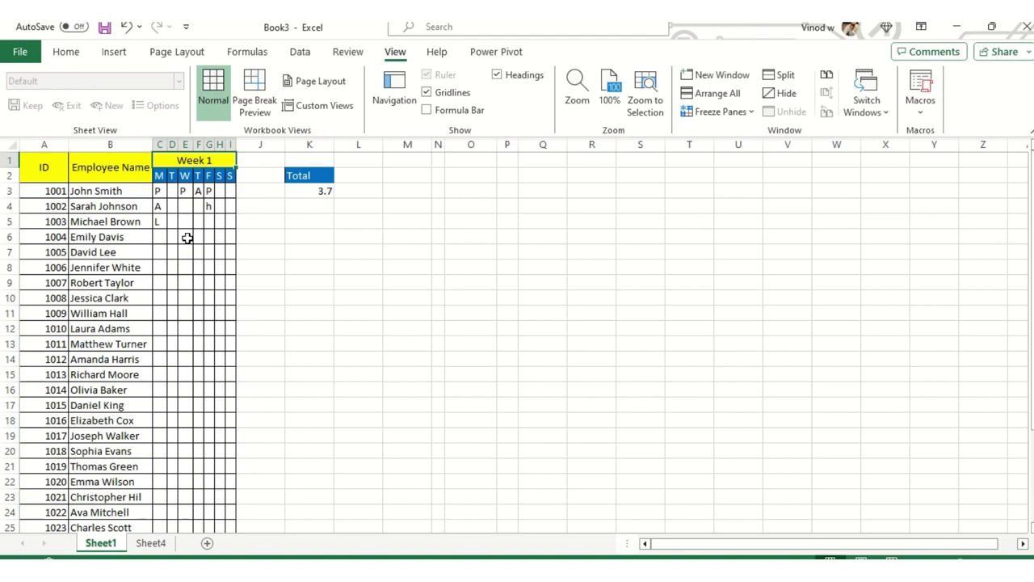
{"action": "mouse_move", "coordinate": [159, 192]}
{"action": "left_mouse_down"}
{"action": "mouse_move", "coordinate": [166, 229]}
{"action": "mouse_move", "coordinate": [229, 232]}
{"action": "left_mouse_up"}
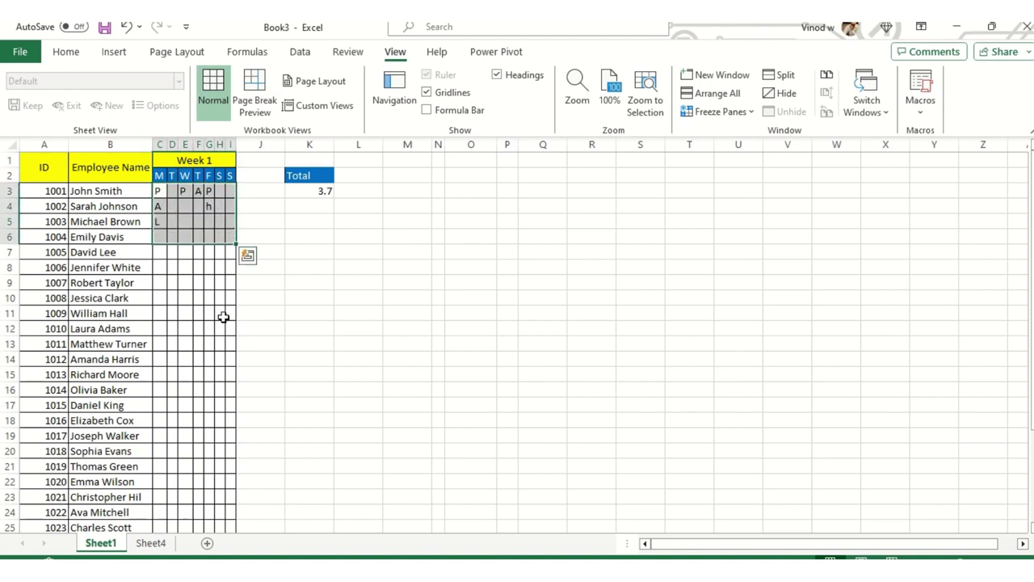
{"action": "left_click", "coordinate": [307, 193]}
{"action": "left_click", "coordinate": [313, 284]}
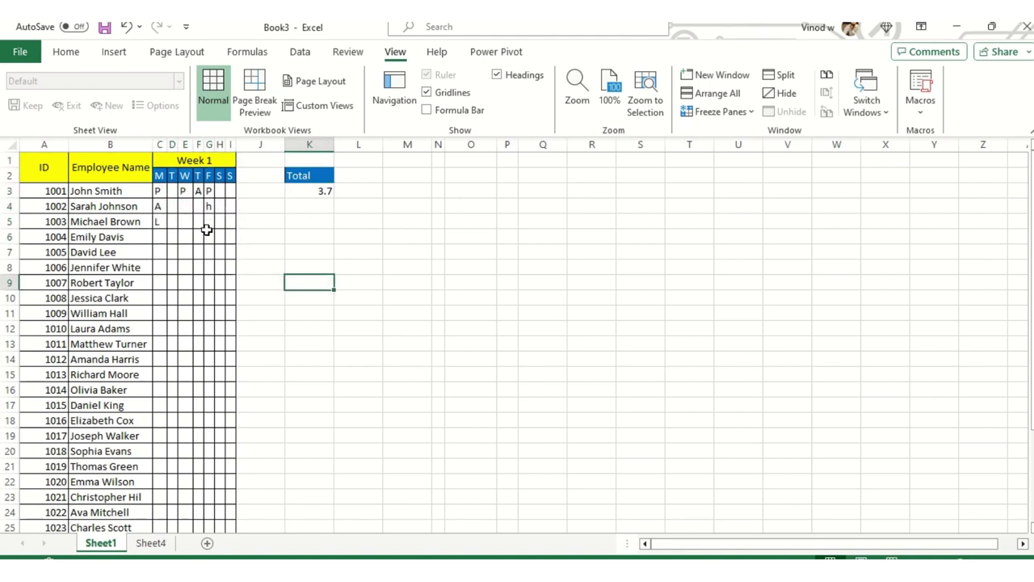
Step: Insert three empty rows above the ID and Employee Name headers on Sheet4
{"action": "left_click", "coordinate": [153, 546]}
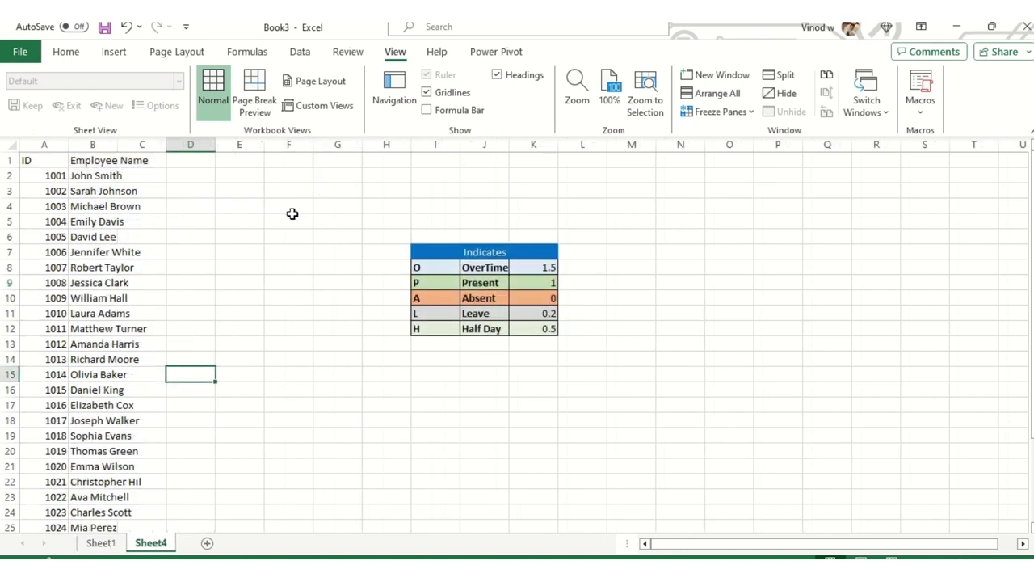
{"action": "right_click", "coordinate": [10, 160]}
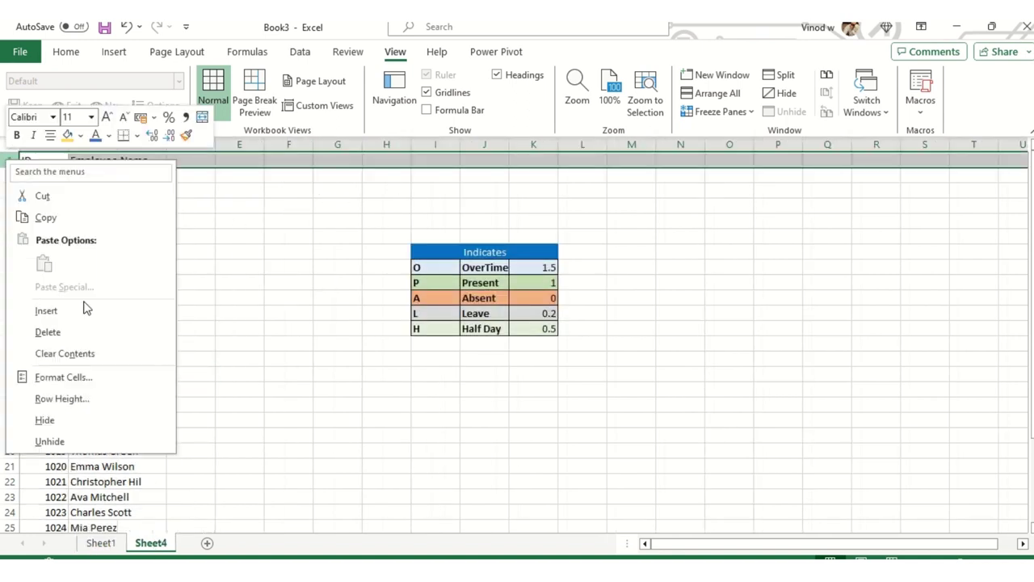
{"action": "left_click", "coordinate": [86, 311]}
{"action": "right_click", "coordinate": [8, 162]}
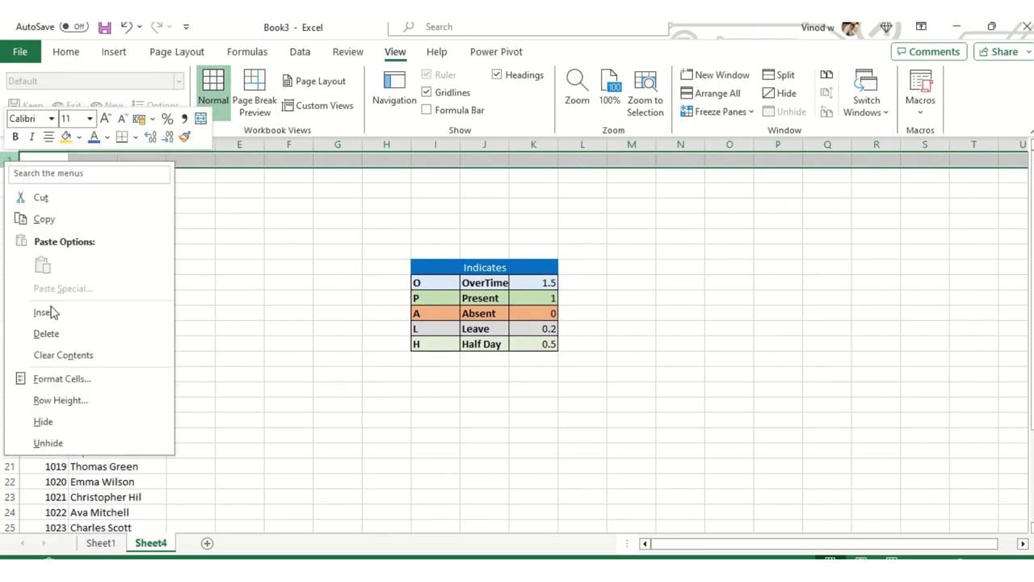
{"action": "left_click", "coordinate": [46, 312]}
{"action": "right_click", "coordinate": [5, 160]}
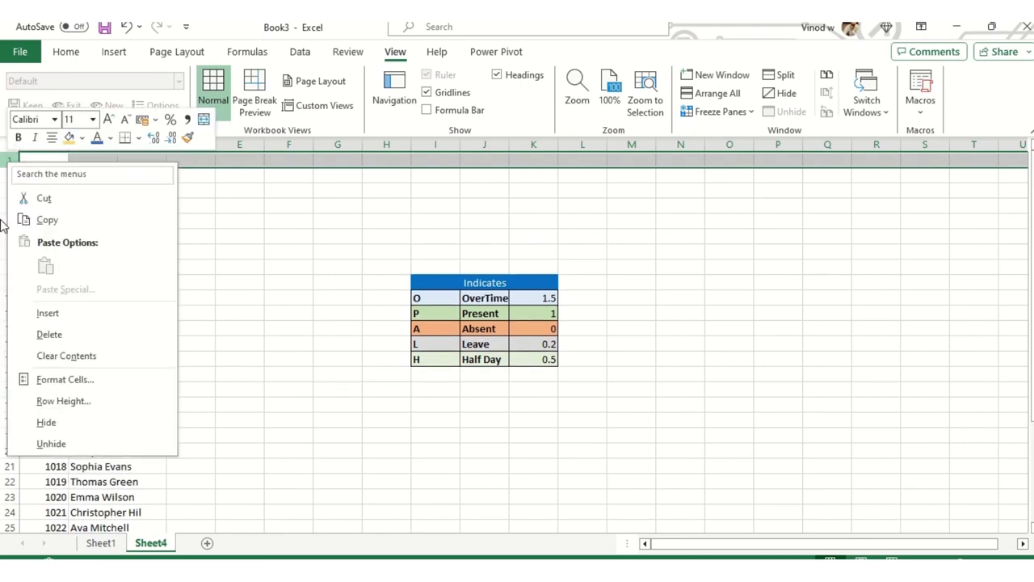
{"action": "left_click", "coordinate": [73, 315]}
{"action": "left_click", "coordinate": [234, 311]}
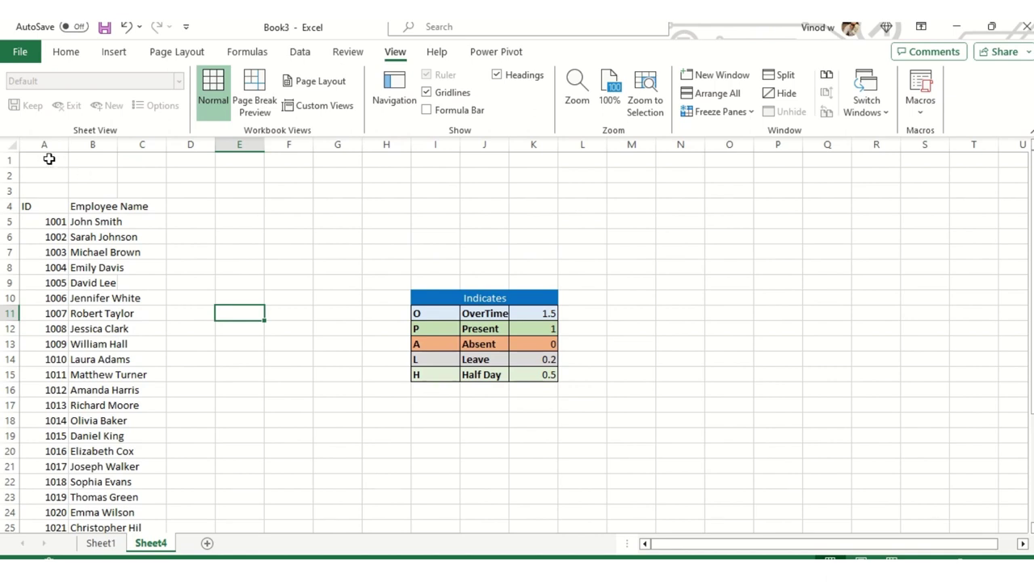
Step: Merge and center cells A1:B3 above the employee list
{"action": "left_click_drag", "start_coordinate": [48, 159], "coordinate": [82, 191]}
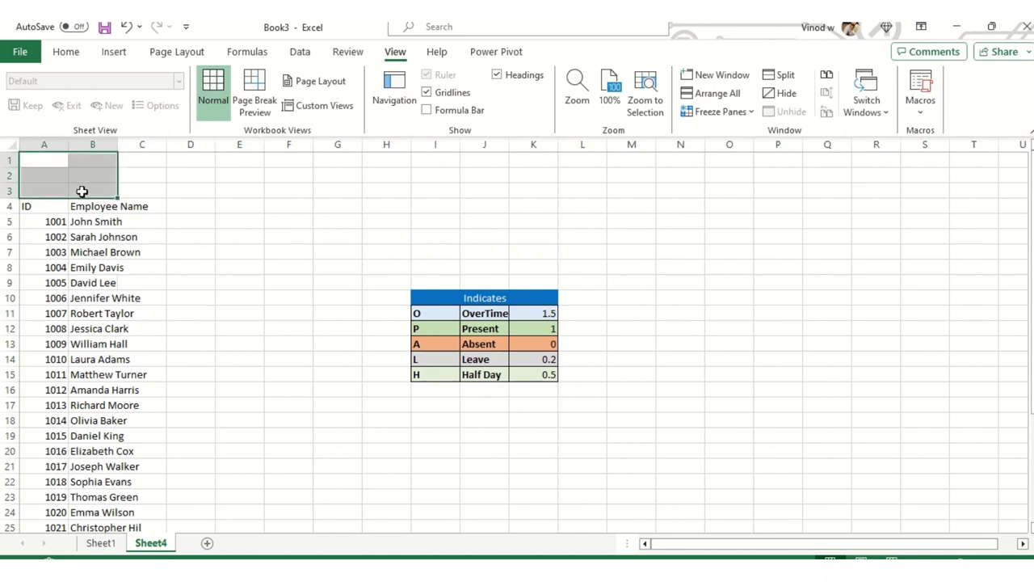
{"action": "left_click", "coordinate": [114, 52]}
{"action": "left_click", "coordinate": [66, 52]}
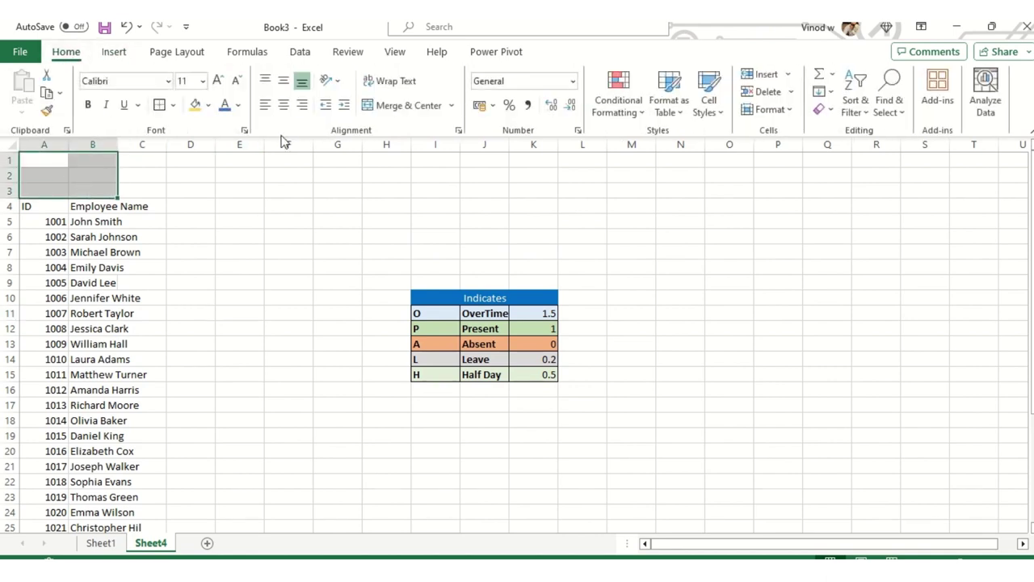
{"action": "left_click", "coordinate": [395, 106]}
{"action": "left_click", "coordinate": [183, 224]}
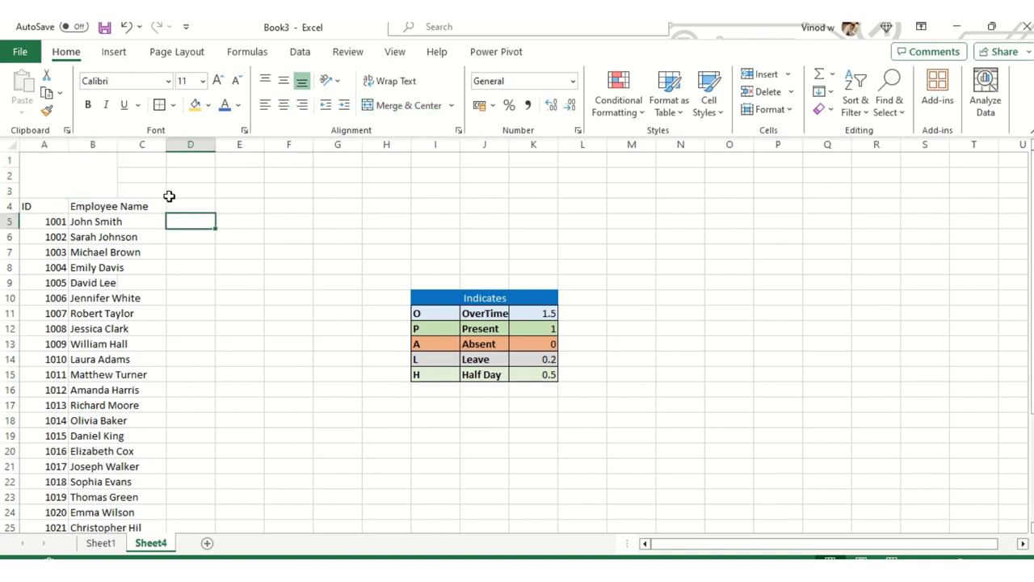
{"action": "left_click", "coordinate": [191, 207]}
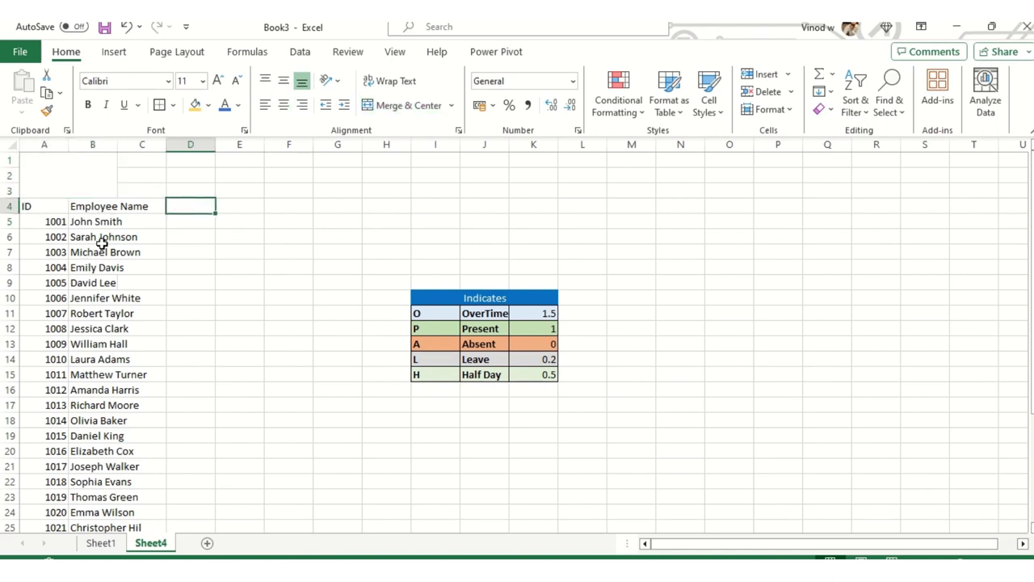
Step: Insert the outlined smiling face with halo from the stock icons
{"action": "left_click", "coordinate": [114, 51]}
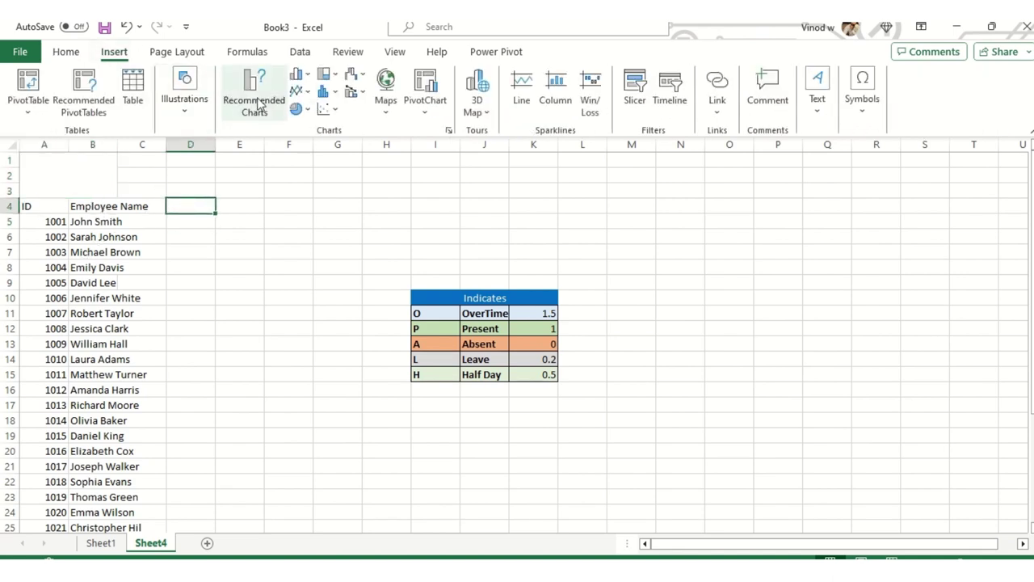
{"action": "left_click", "coordinate": [194, 107]}
{"action": "left_click", "coordinate": [243, 172]}
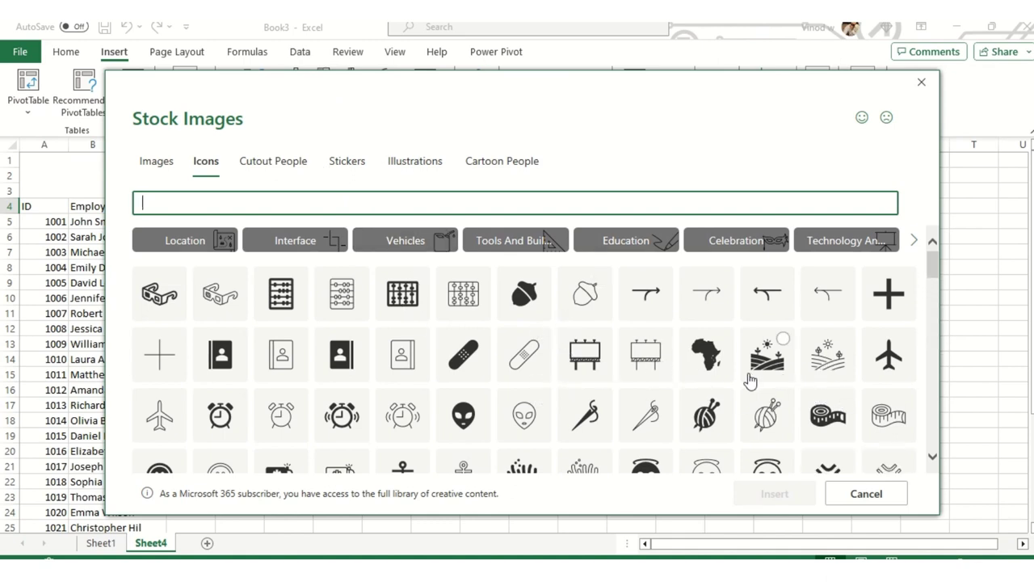
{"action": "scroll", "coordinate": [750, 379], "scroll_direction": "down", "scroll_amount": 1}
{"action": "left_click", "coordinate": [732, 441]}
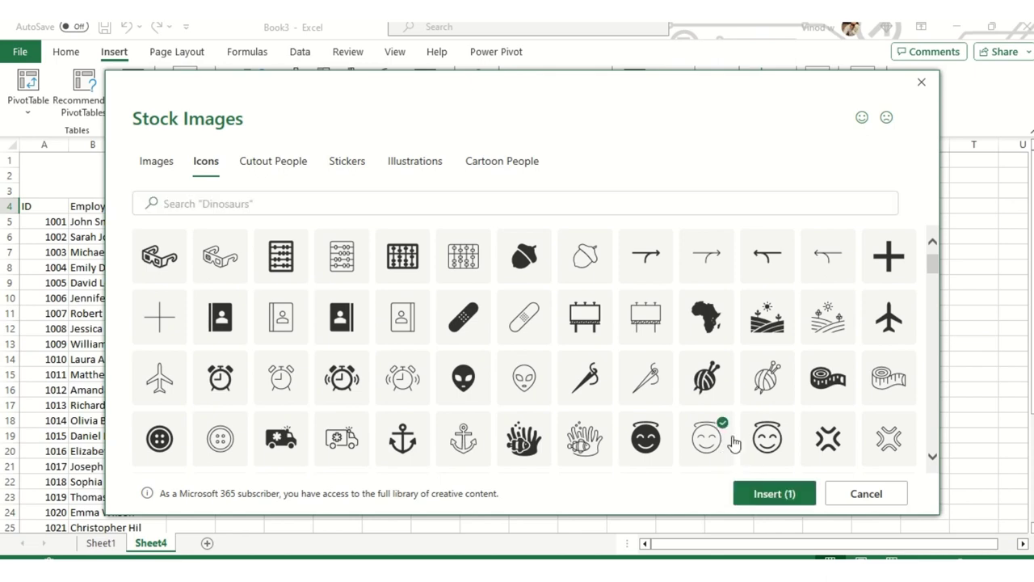
{"action": "left_click", "coordinate": [731, 445]}
{"action": "left_click", "coordinate": [769, 451]}
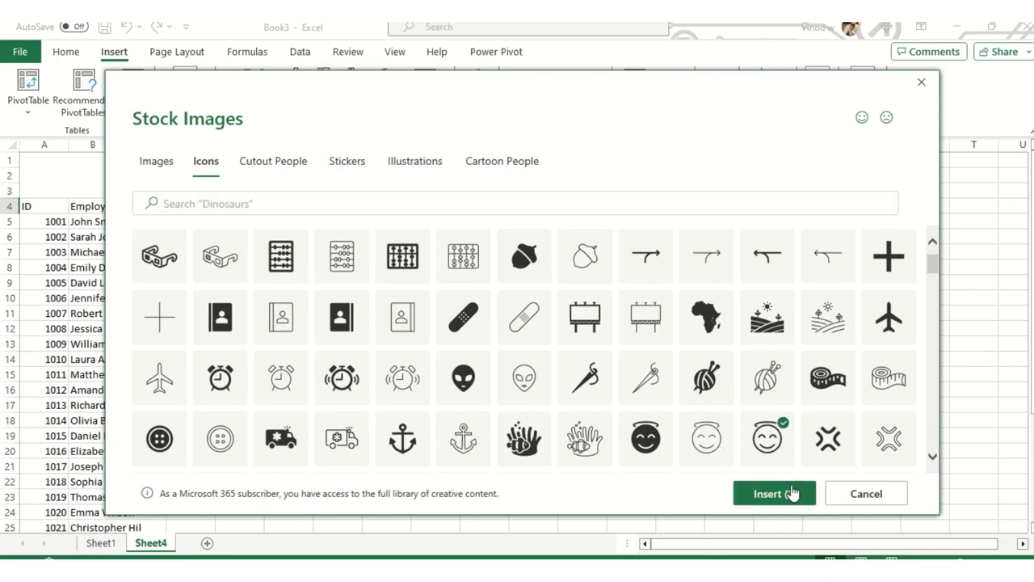
{"action": "left_click", "coordinate": [789, 494]}
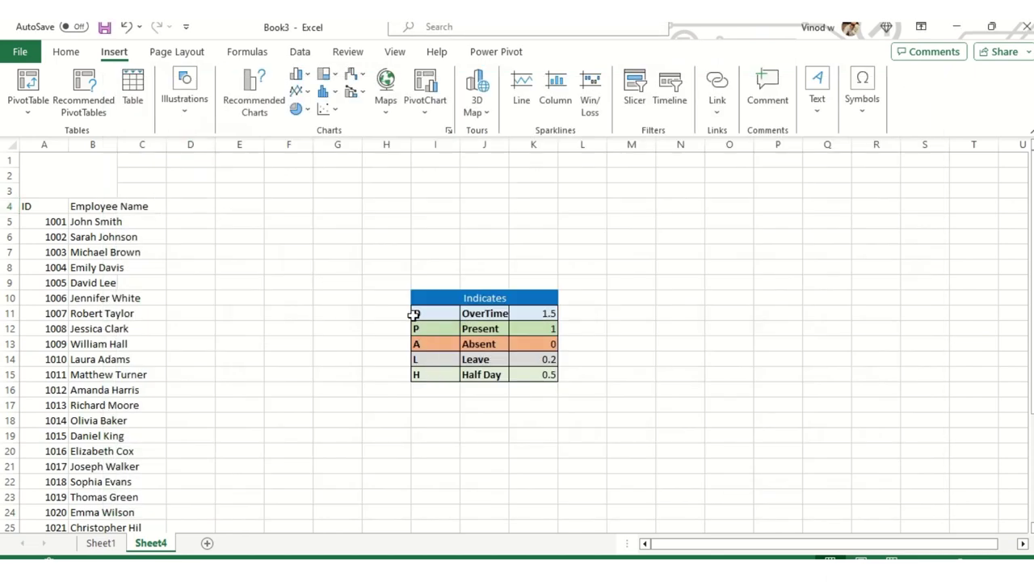
Step: Fit the halo face icon into merged cell A1:B3 at about 1.54 cm square and apply a grey outline graphics style
{"action": "left_click_drag", "start_coordinate": [215, 239], "coordinate": [85, 200]}
{"action": "left_click", "coordinate": [259, 98]}
{"action": "left_click", "coordinate": [247, 283]}
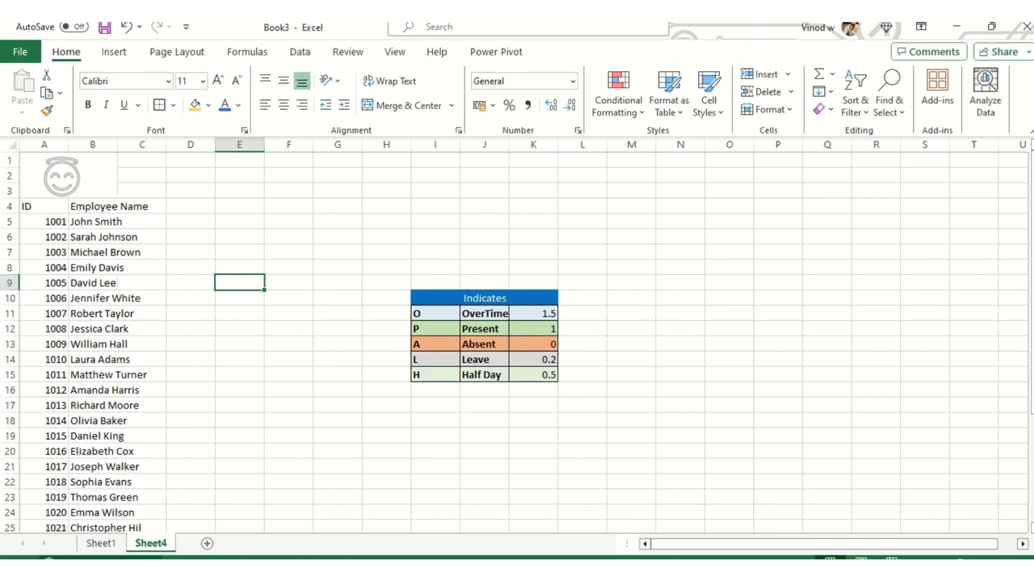
Step: Check the Sheet1 header layout, and merge and center cells C1:C3 on Sheet4
{"action": "left_click", "coordinate": [101, 543]}
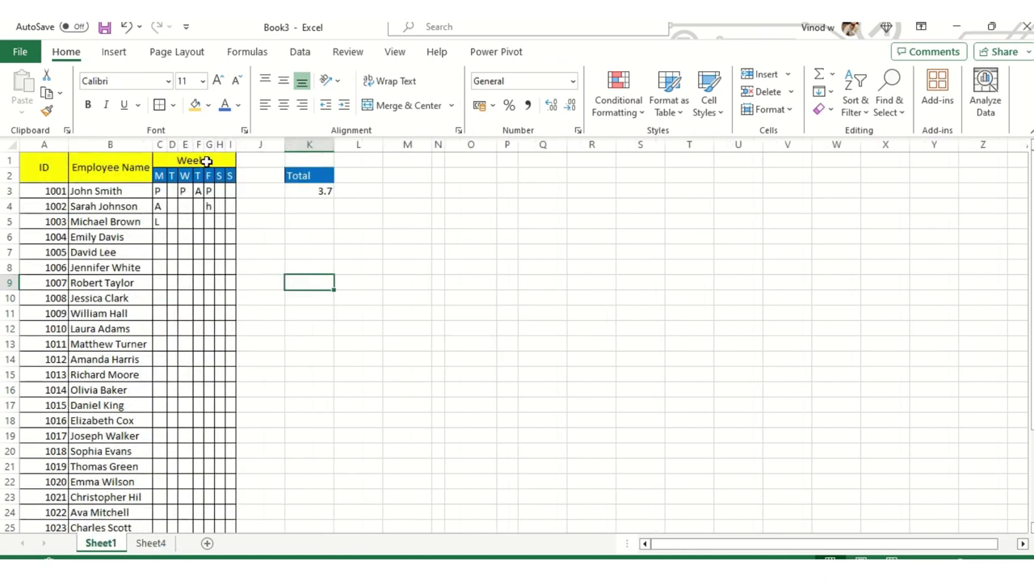
{"action": "left_click", "coordinate": [146, 543]}
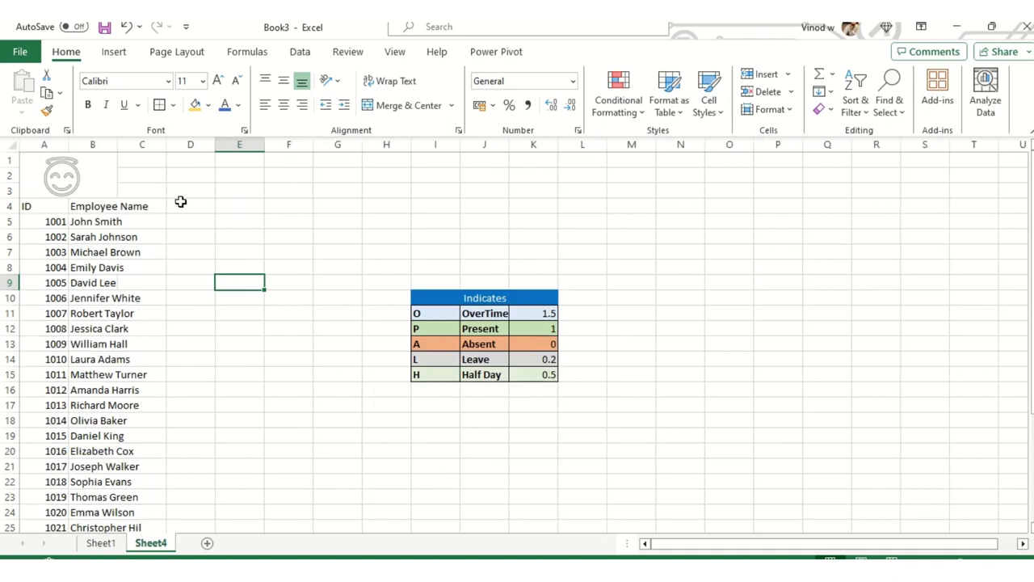
{"action": "left_click_drag", "start_coordinate": [92, 165], "coordinate": [146, 185]}
{"action": "left_click", "coordinate": [146, 157]}
{"action": "left_click", "coordinate": [369, 106]}
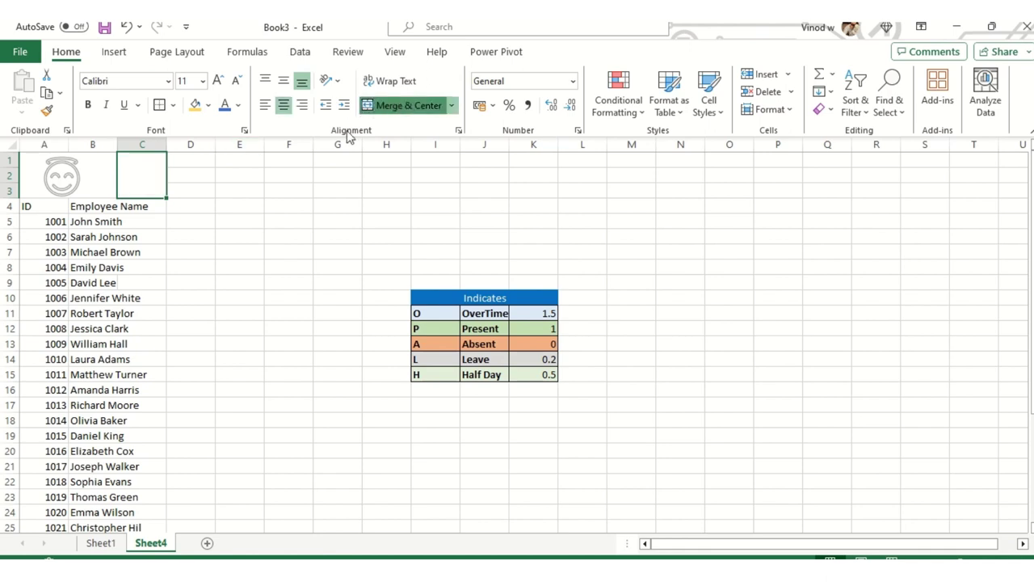
{"action": "left_click", "coordinate": [232, 239]}
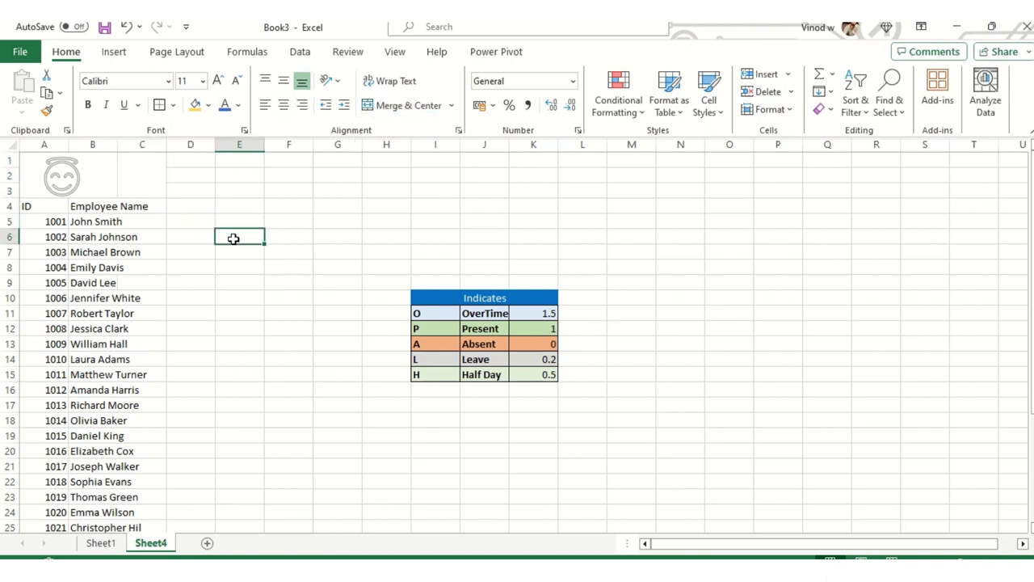
Step: Enter the title EXCEL CLASS in merged cell C1:C3
{"action": "left_click", "coordinate": [145, 178]}
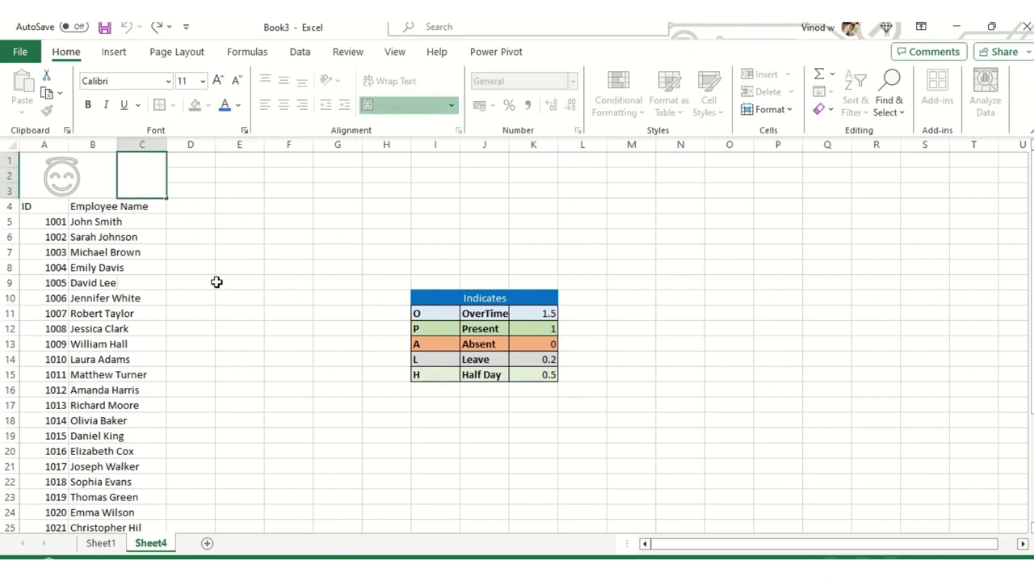
{"action": "type", "text": "EXCEL CLASS"}
{"action": "key", "text": "Return"}
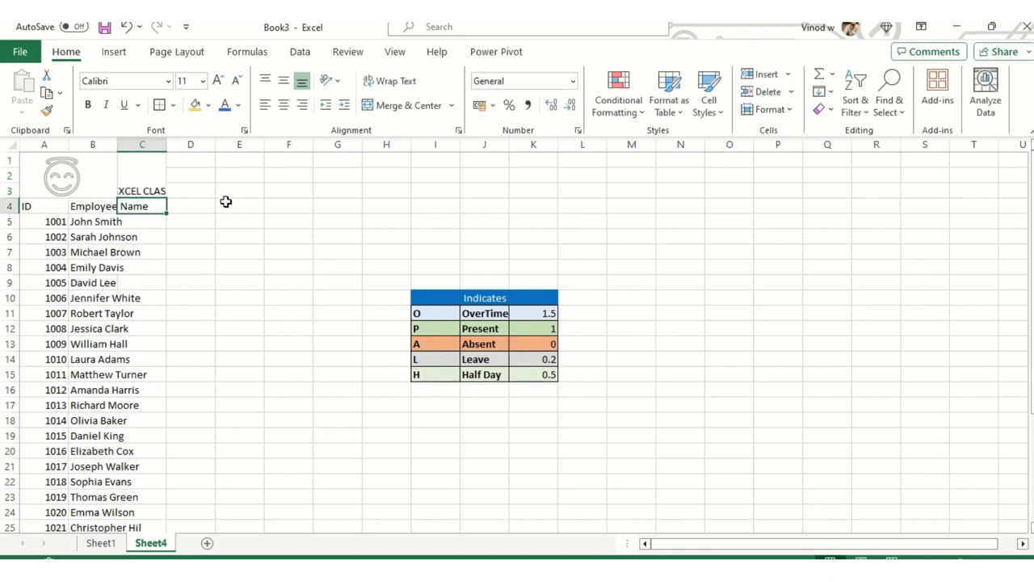
Step: Format the EXCEL CLASS title with wrapped text, font size 14, bold and a gold fill
{"action": "left_click", "coordinate": [141, 175]}
{"action": "left_click", "coordinate": [396, 81]}
{"action": "left_click", "coordinate": [219, 81]}
{"action": "left_click", "coordinate": [218, 81]}
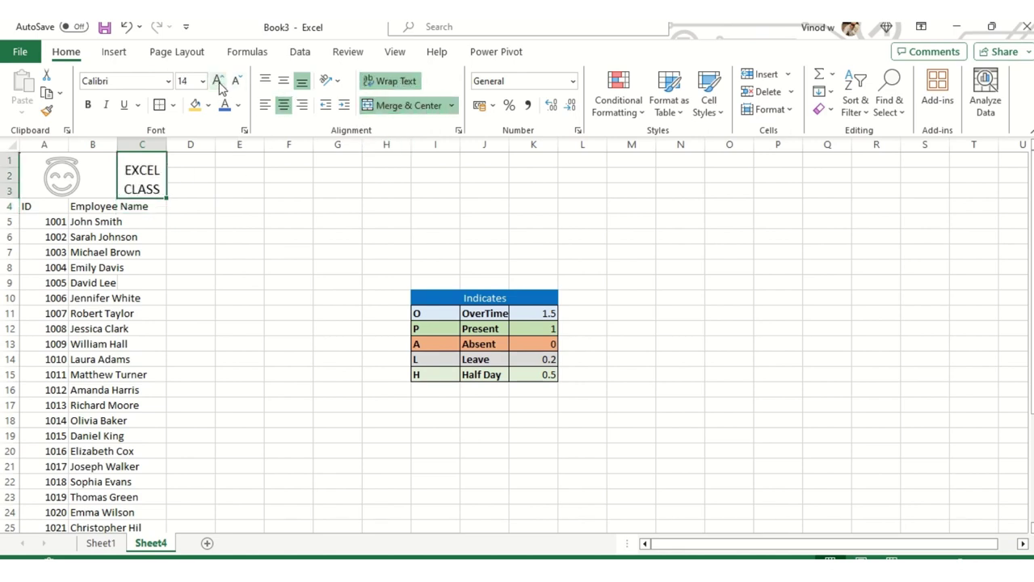
{"action": "left_click", "coordinate": [87, 105]}
{"action": "left_click", "coordinate": [195, 105]}
{"action": "left_click", "coordinate": [194, 208]}
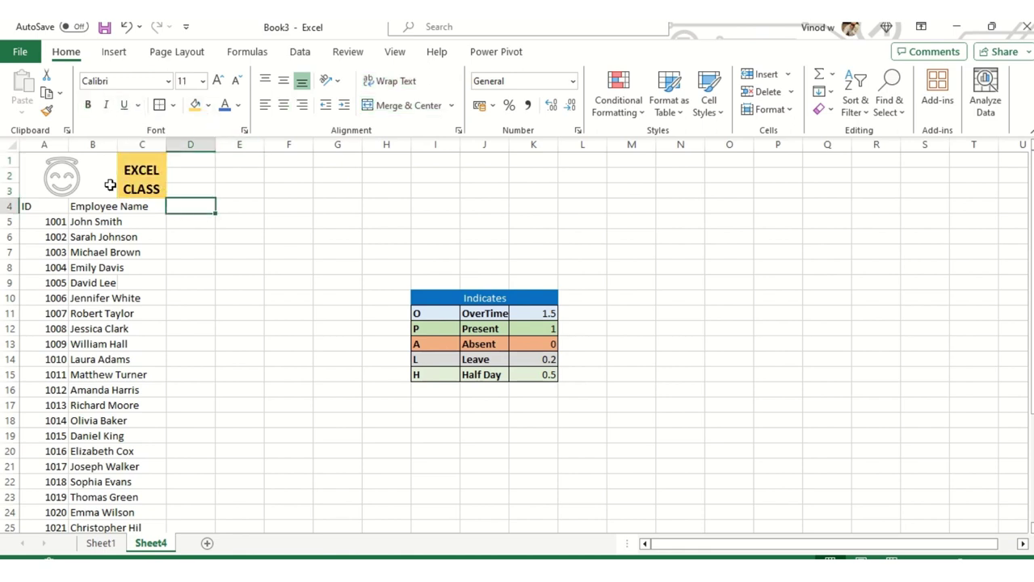
Step: Fill the merged icon cell A1:B3 with gold and apply the black outline graphics style to the halo face icon
{"action": "left_click", "coordinate": [110, 185]}
{"action": "left_click", "coordinate": [195, 105]}
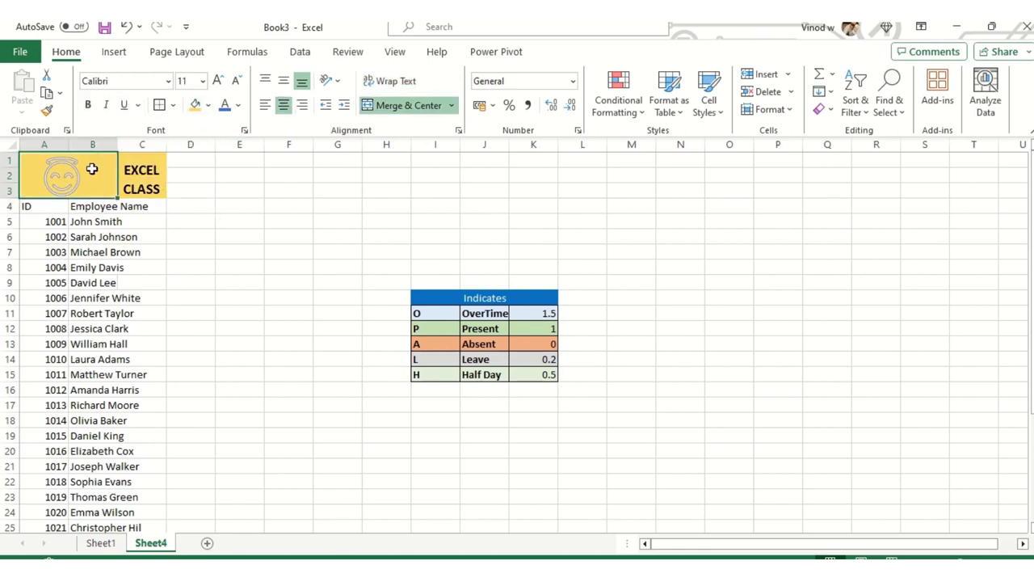
{"action": "left_click", "coordinate": [66, 178]}
{"action": "left_click", "coordinate": [546, 55]}
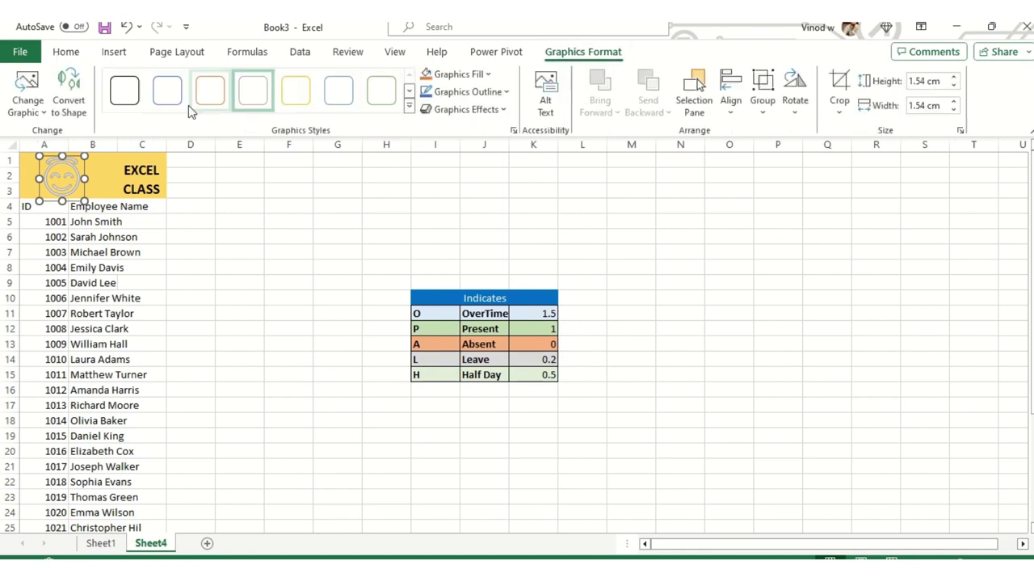
{"action": "left_click", "coordinate": [119, 100]}
{"action": "left_click", "coordinate": [176, 246]}
Step: Enter the headers Monday, Tuesday and Wednesday in cells D4 to F4
{"action": "left_click", "coordinate": [141, 207]}
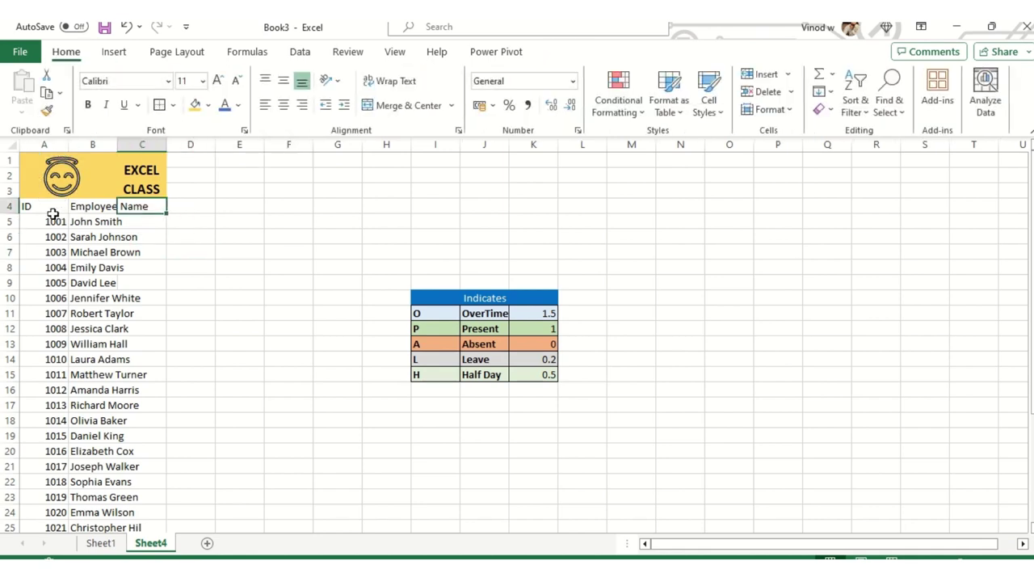
{"action": "left_click", "coordinate": [248, 213]}
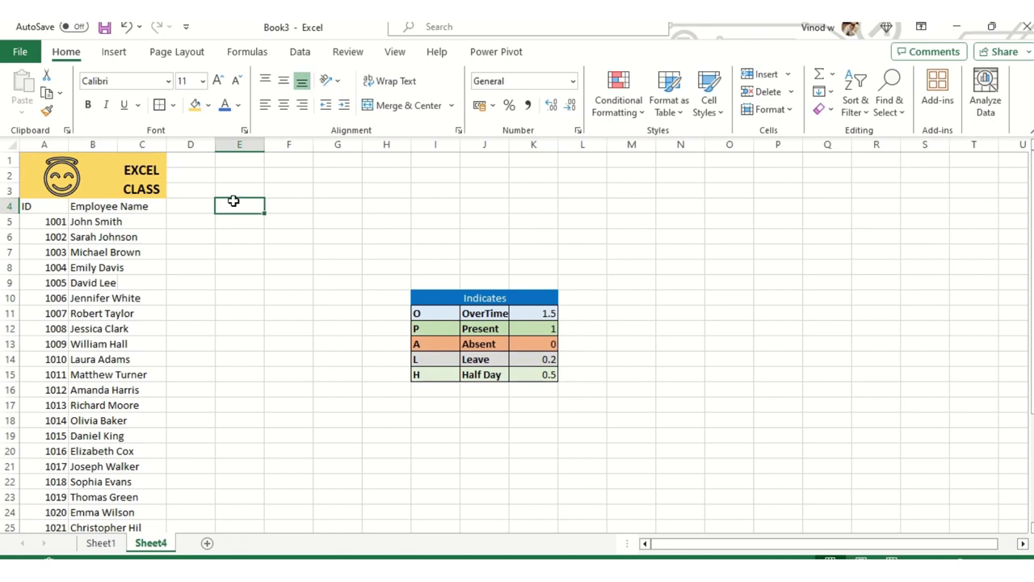
{"action": "left_click", "coordinate": [190, 201]}
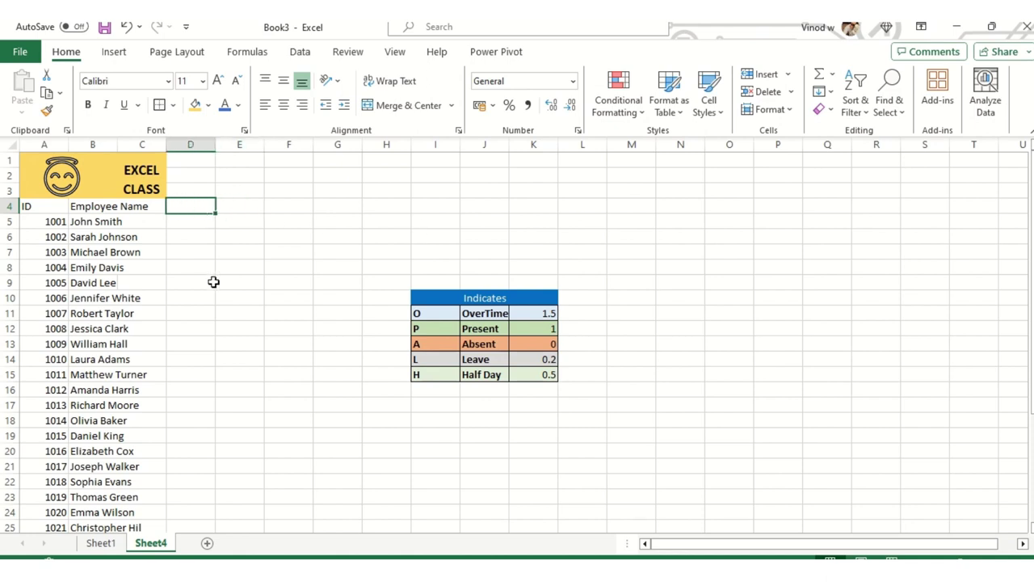
{"action": "type", "text": "Monda"}
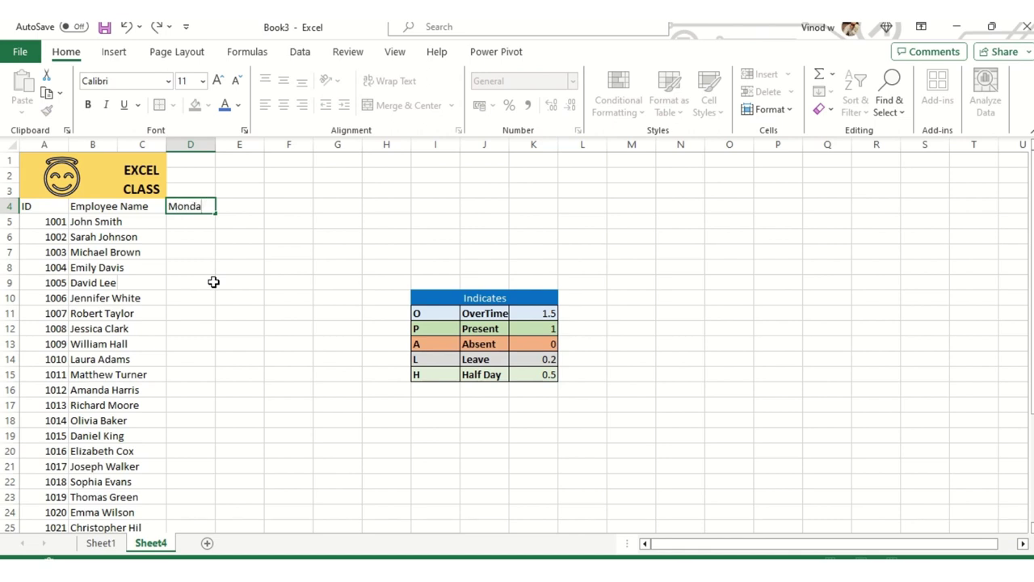
{"action": "type", "text": "y"}
{"action": "key", "text": "Tab"}
{"action": "type", "text": "Tuesday"}
{"action": "key", "text": "Tab"}
{"action": "type", "text": "We"}
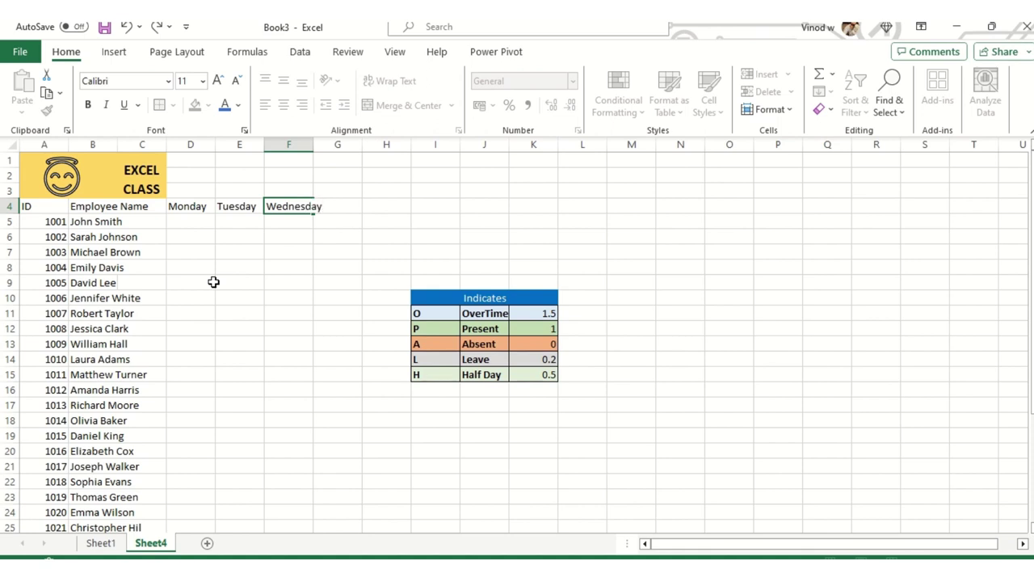
{"action": "key", "text": "Return"}
Step: Move the Indicates legend table from I10:K15 to start at cell R3
{"action": "left_click_drag", "start_coordinate": [455, 302], "coordinate": [538, 374]}
{"action": "key", "text": "ctrl+c"}
{"action": "left_click", "coordinate": [868, 192]}
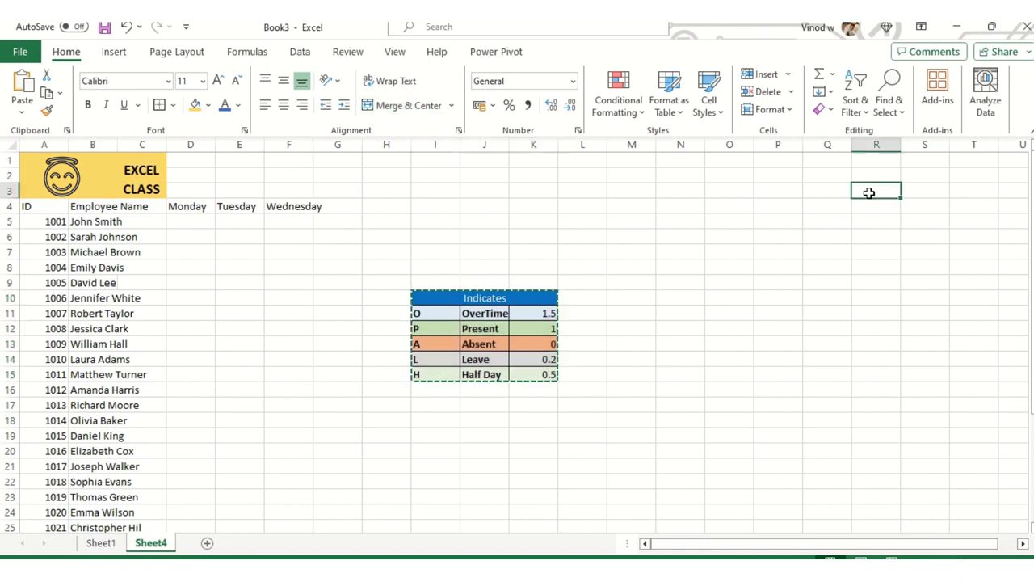
{"action": "key", "text": "ctrl+v"}
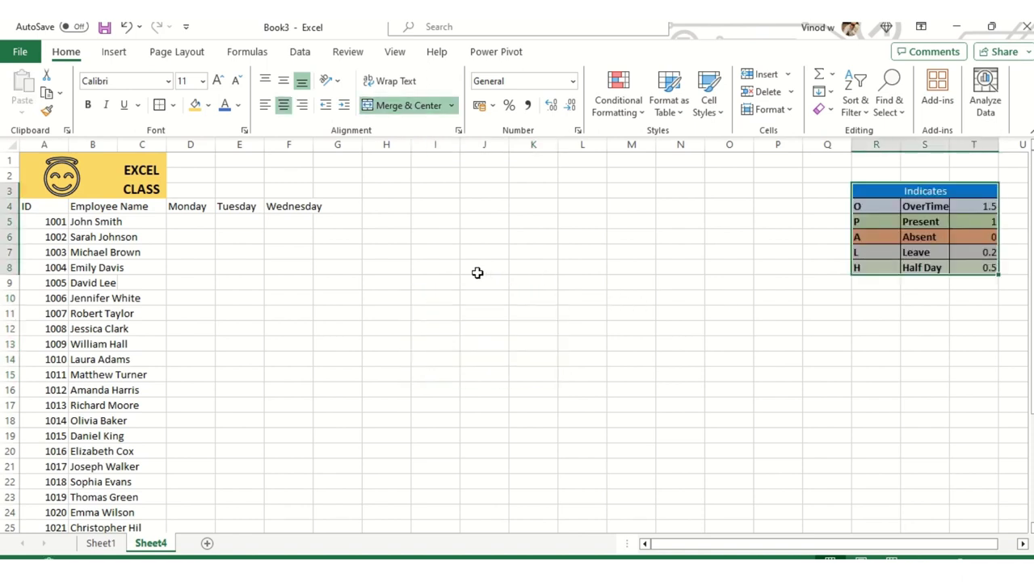
Step: Extend the weekday series in row 4 across to K4 and autofit the widths of columns D to K
{"action": "left_click_drag", "start_coordinate": [190, 210], "coordinate": [535, 222]}
{"action": "left_click", "coordinate": [421, 272]}
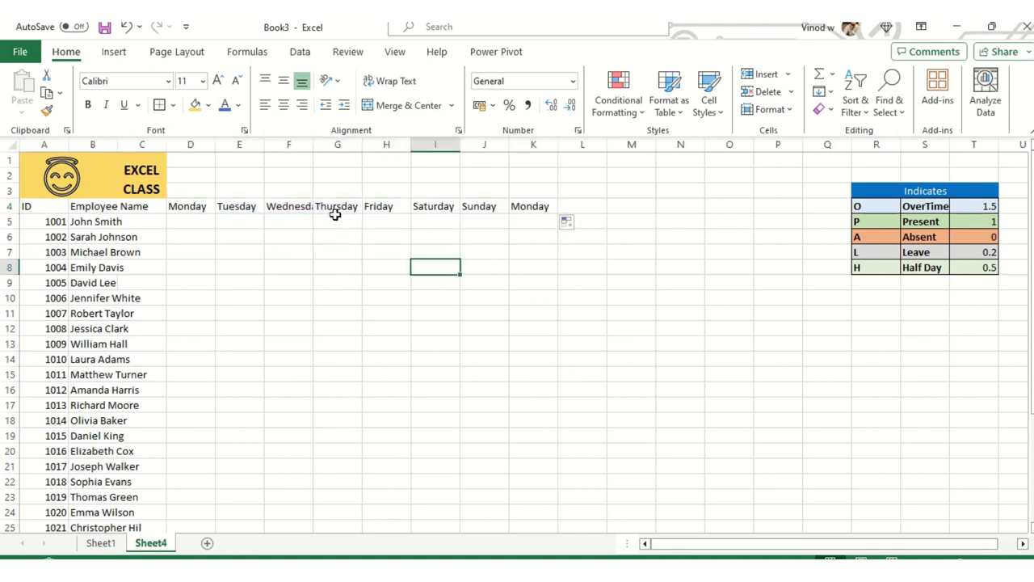
{"action": "left_click_drag", "start_coordinate": [205, 145], "coordinate": [529, 156]}
{"action": "double_click", "coordinate": [312, 143]}
{"action": "left_click", "coordinate": [301, 250]}
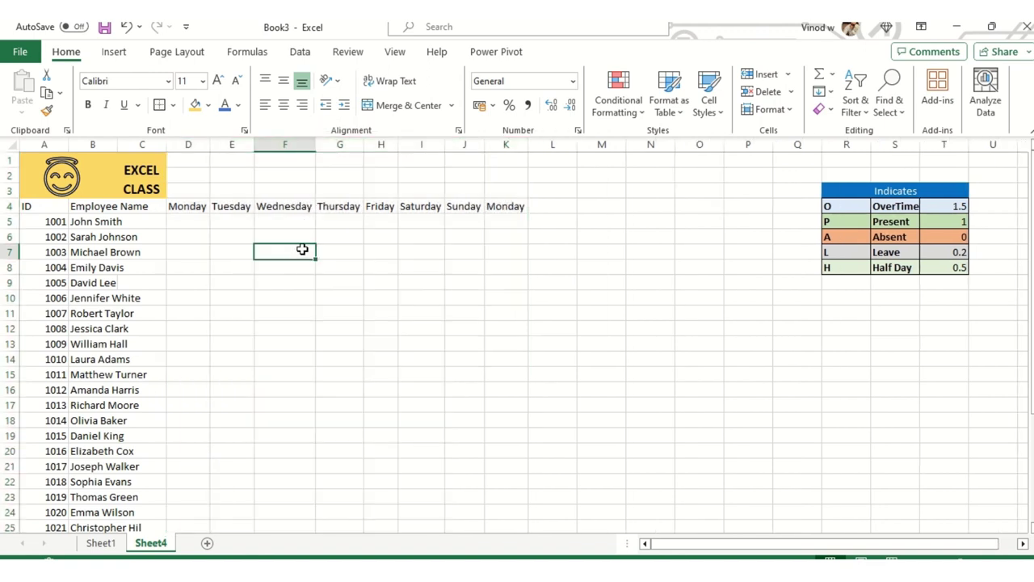
Step: Delete column K with the repeated Monday header
{"action": "left_click", "coordinate": [495, 147]}
{"action": "right_click", "coordinate": [506, 147]}
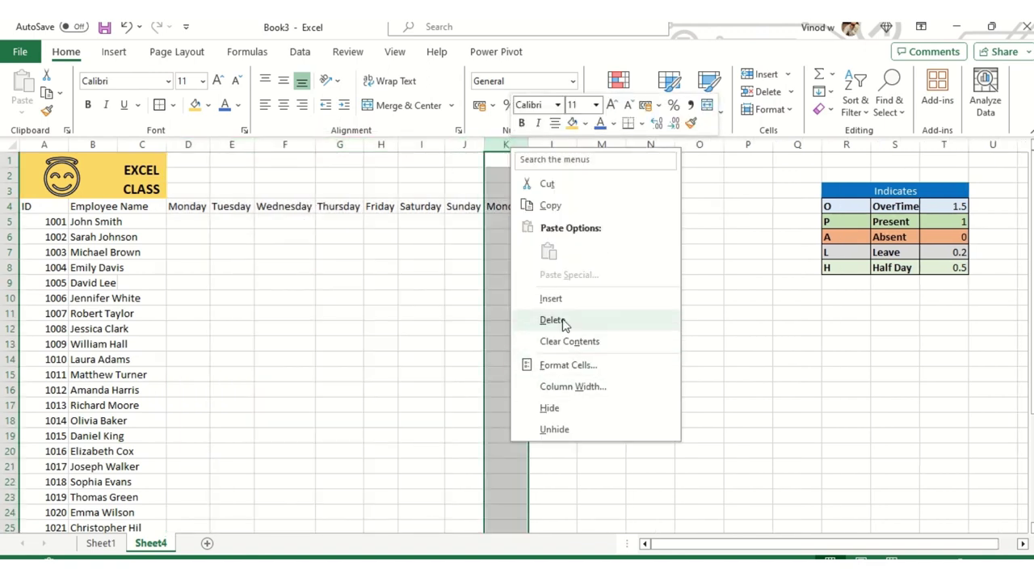
{"action": "left_click", "coordinate": [565, 326]}
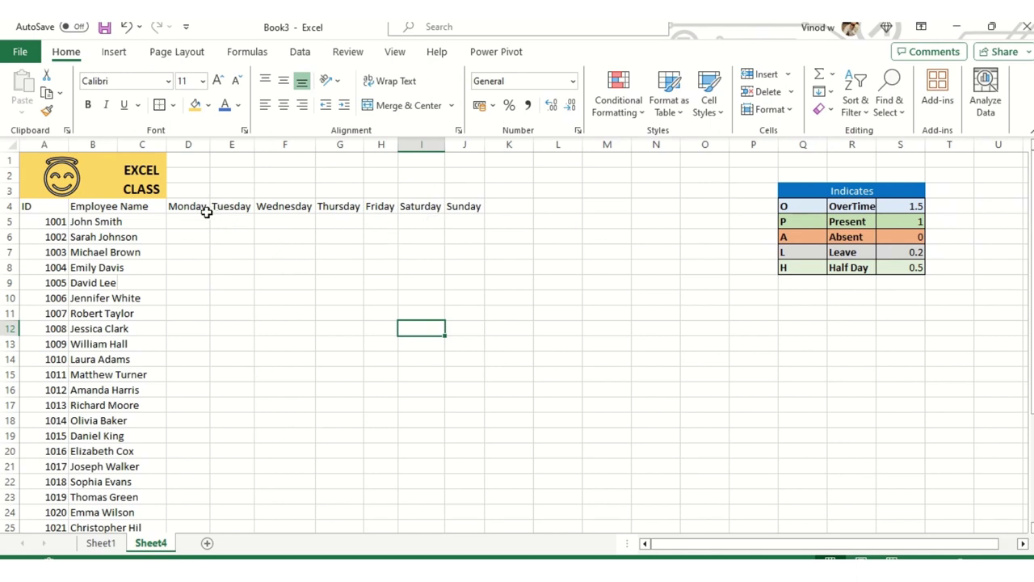
Step: Enter X in cells I5 and J5 under Saturday and Sunday for the first employee
{"action": "left_click", "coordinate": [405, 222]}
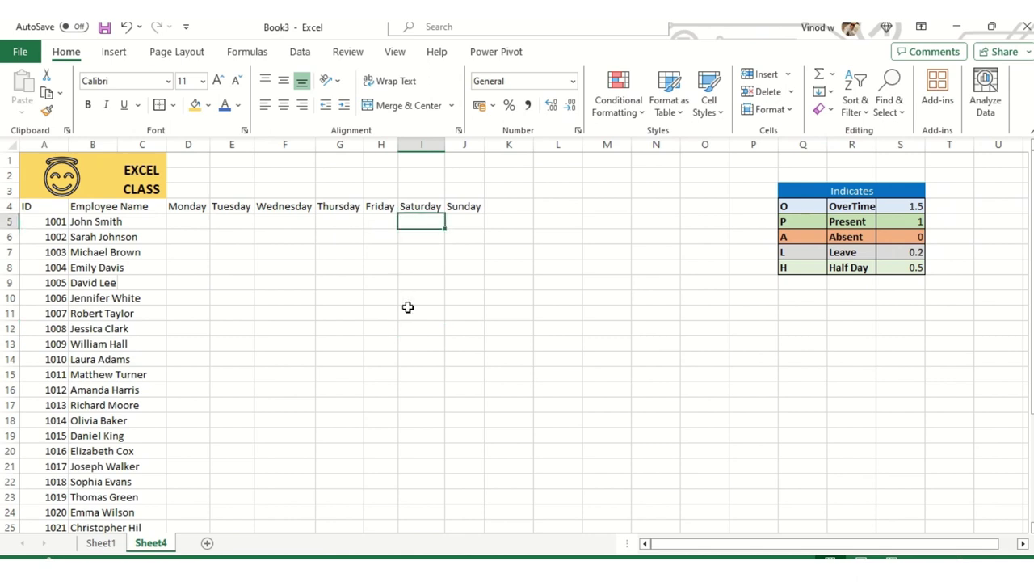
{"action": "type", "text": "x"}
{"action": "key", "text": "Tab"}
{"action": "type", "text": "x"}
{"action": "key", "text": "Tab"}
{"action": "key", "text": "Return"}
Step: Fill the weekend X marks from I5:J5 down to the last employee in row 34
{"action": "left_click", "coordinate": [98, 247]}
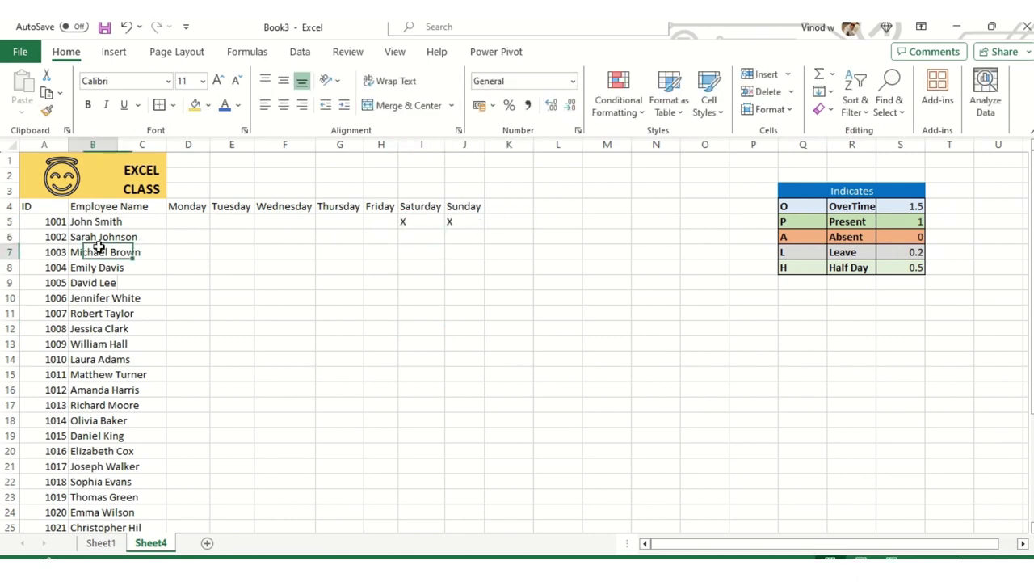
{"action": "key", "text": "ctrl+Down"}
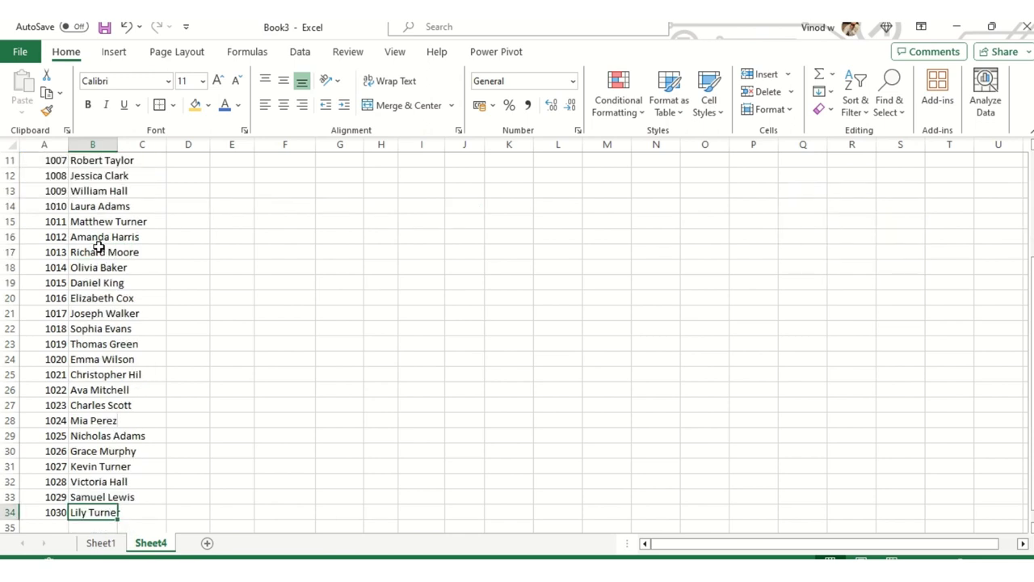
{"action": "key", "text": "Right"}
{"action": "key", "text": "Right"}
{"action": "key", "text": "Right"}
{"action": "key", "text": "Right"}
{"action": "key", "text": "Right"}
{"action": "key", "text": "Right"}
{"action": "key", "text": "Right"}
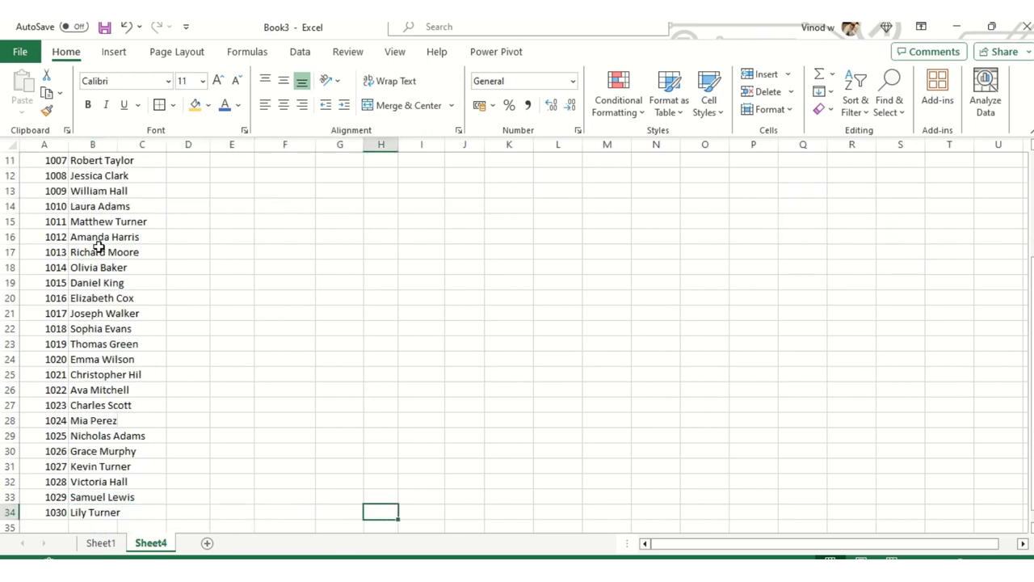
{"action": "key", "text": "shift+Right"}
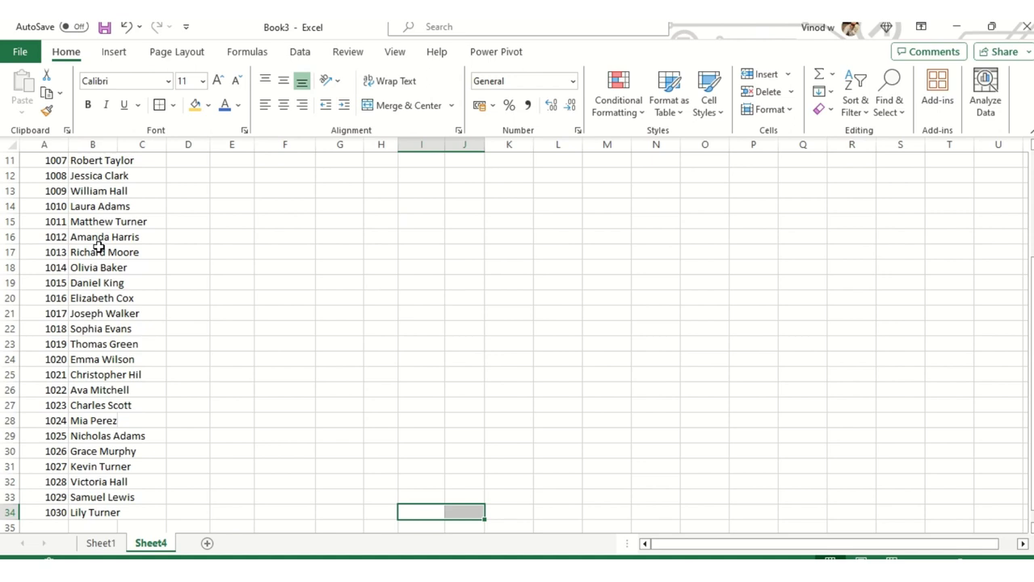
{"action": "key", "text": "ctrl+shift+Up"}
{"action": "key", "text": "shift+Down"}
{"action": "key", "text": "shift+Down"}
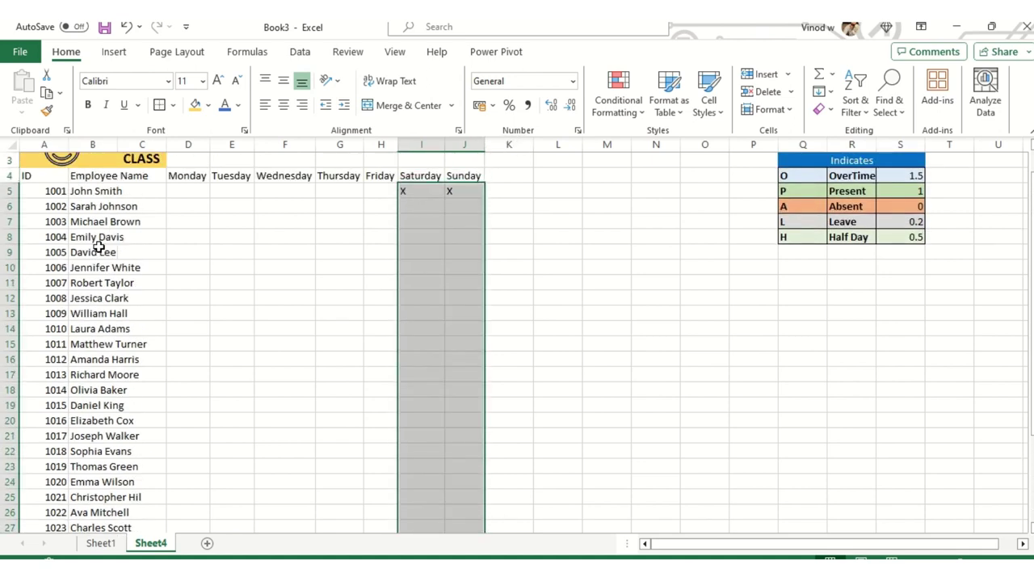
{"action": "key", "text": "ctrl+d"}
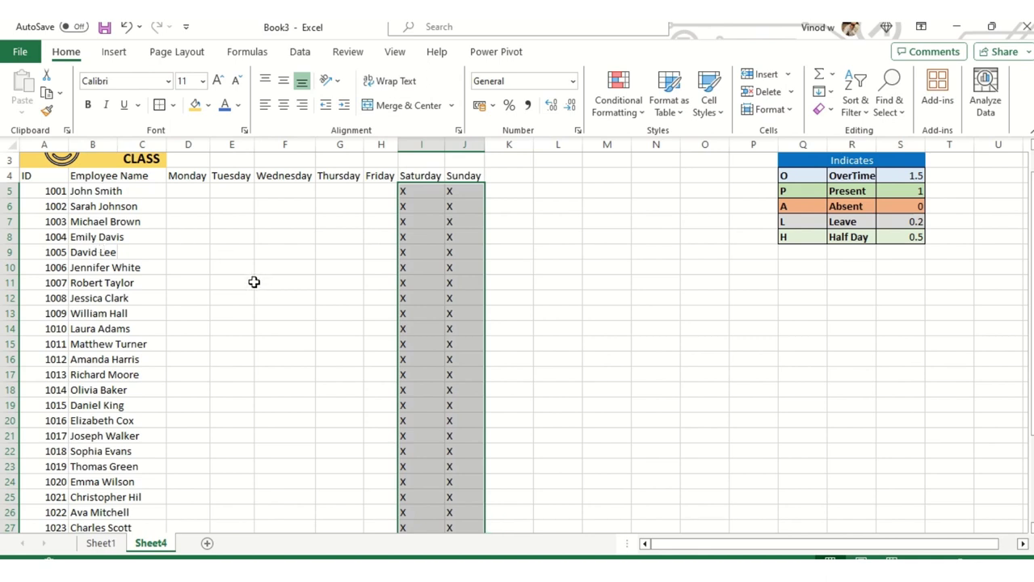
{"action": "scroll", "coordinate": [338, 310], "scroll_direction": "up", "scroll_amount": 1}
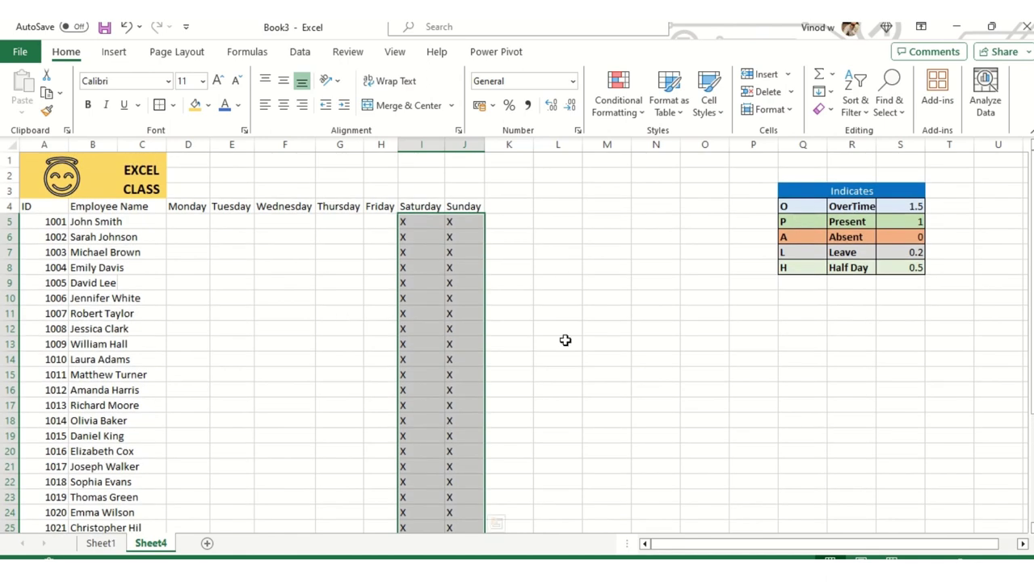
Step: Give the weekend cells I5:J34 a light gray fill and center their X marks horizontally and vertically
{"action": "left_click_drag", "start_coordinate": [186, 207], "coordinate": [458, 205]}
{"action": "left_click", "coordinate": [435, 261]}
{"action": "key", "text": "Up"}
{"action": "key", "text": "Up"}
{"action": "key", "text": "Up"}
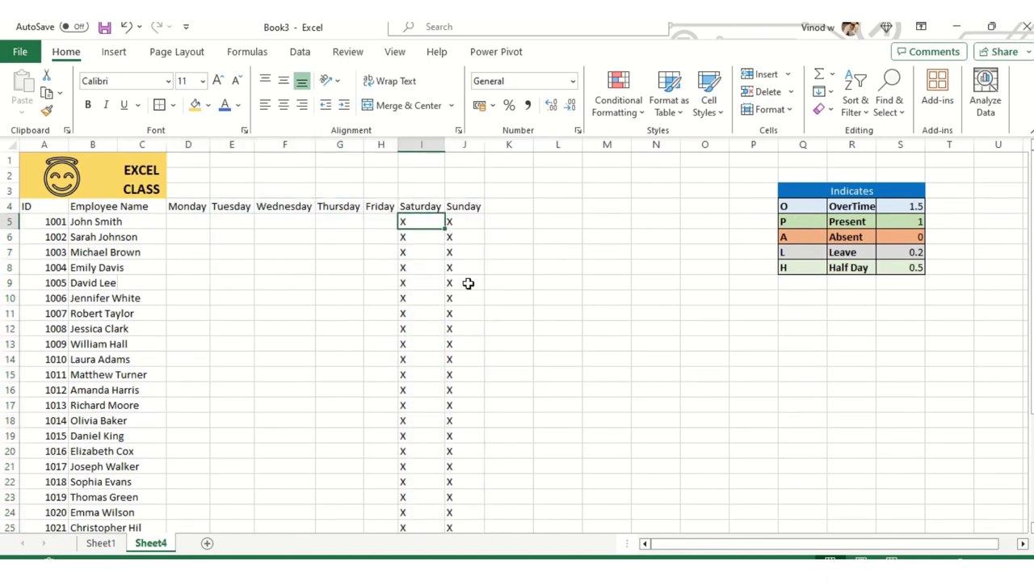
{"action": "key", "text": "shift+Right"}
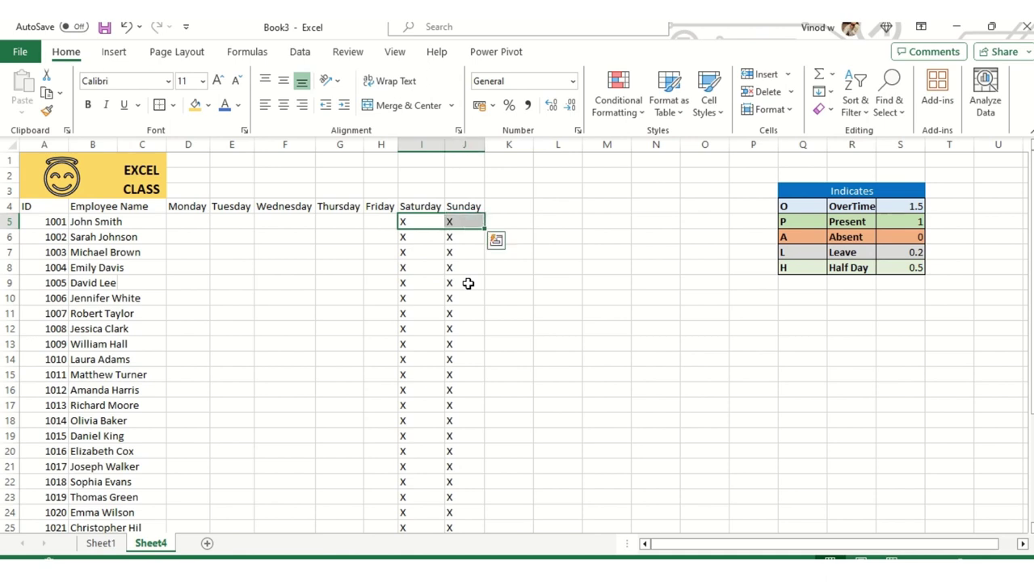
{"action": "key", "text": "ctrl+shift+Down"}
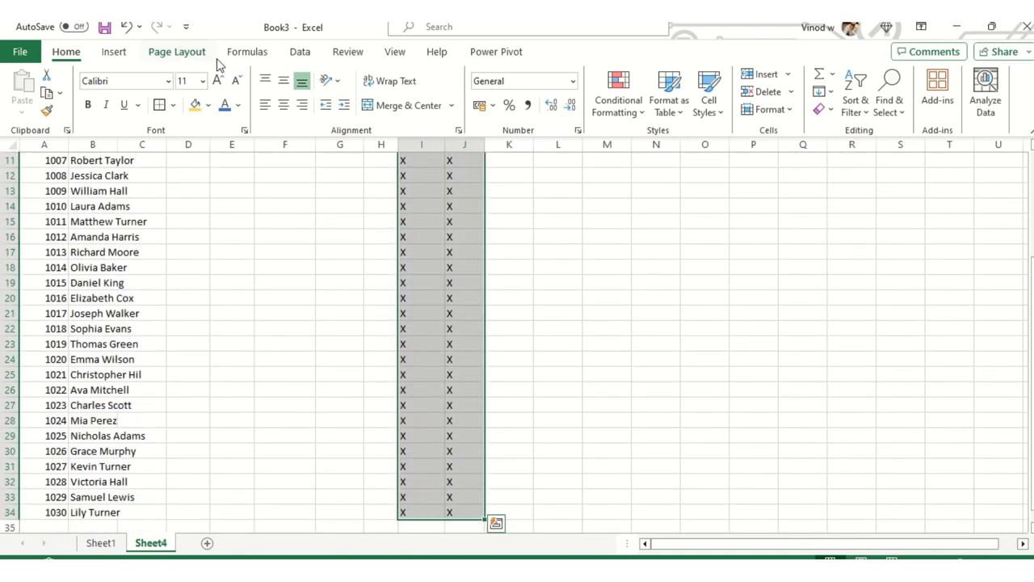
{"action": "left_click", "coordinate": [208, 105]}
{"action": "left_click", "coordinate": [193, 165]}
{"action": "scroll", "coordinate": [194, 165], "scroll_direction": "up", "scroll_amount": 4}
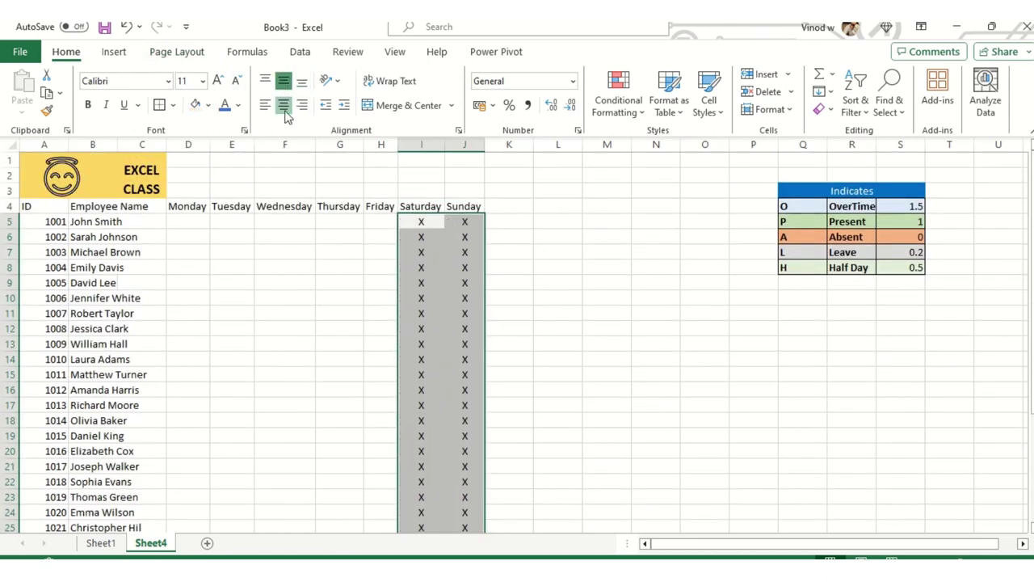
{"action": "left_click", "coordinate": [383, 261]}
Step: Format the header row A4:J4 with bold white text on a dark gold fill
{"action": "left_click", "coordinate": [468, 220]}
{"action": "left_click_drag", "start_coordinate": [471, 207], "coordinate": [16, 206]}
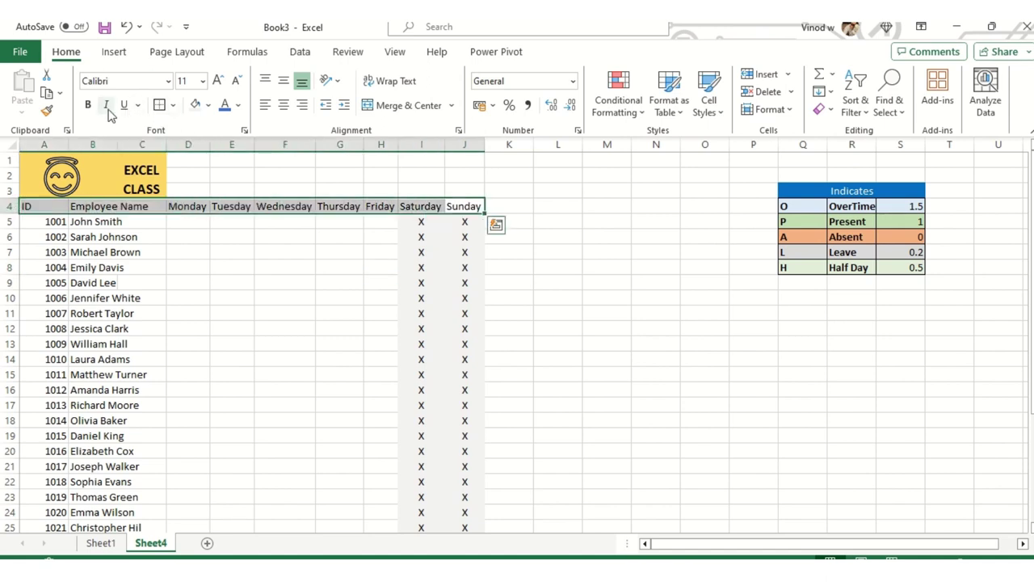
{"action": "left_click", "coordinate": [87, 105]}
{"action": "left_click", "coordinate": [208, 106]}
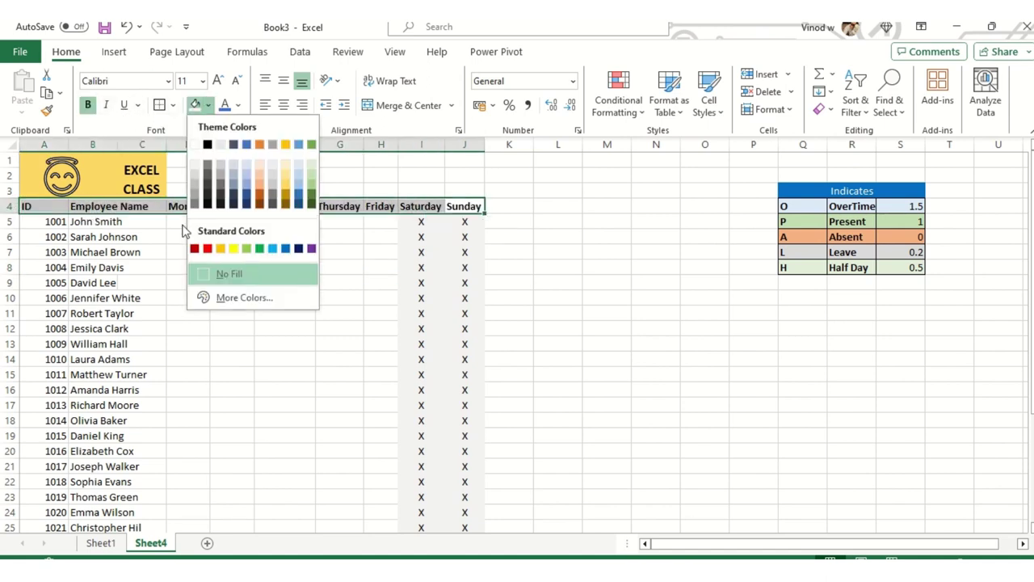
{"action": "left_click", "coordinate": [286, 193]}
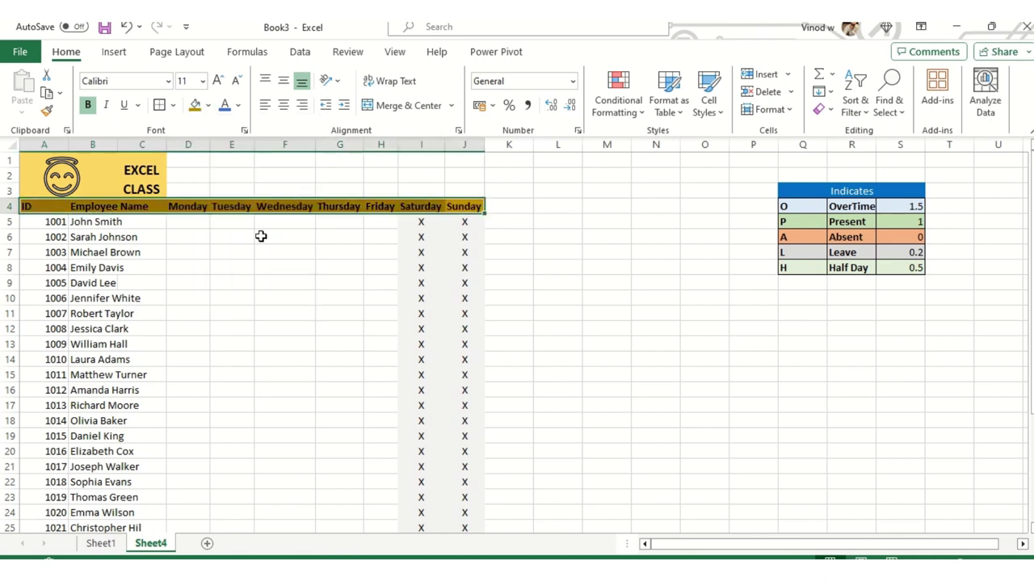
{"action": "left_click", "coordinate": [238, 105]}
{"action": "left_click", "coordinate": [234, 169]}
{"action": "left_click", "coordinate": [179, 260]}
{"action": "left_click", "coordinate": [340, 282]}
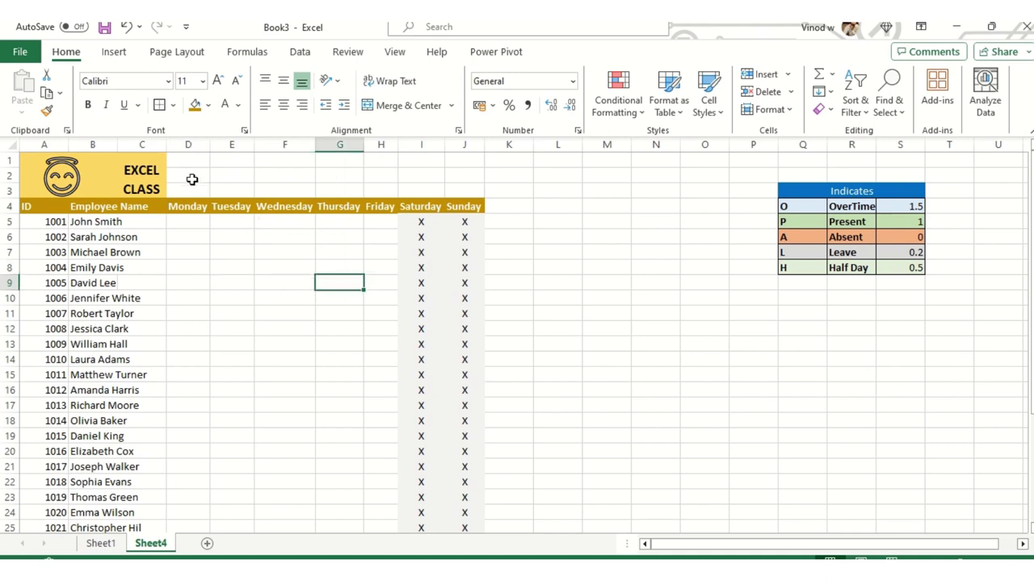
Step: Merge and center D3:J3 above the weekday headers and enter WEEK 1 in it
{"action": "left_click_drag", "start_coordinate": [189, 188], "coordinate": [471, 186]}
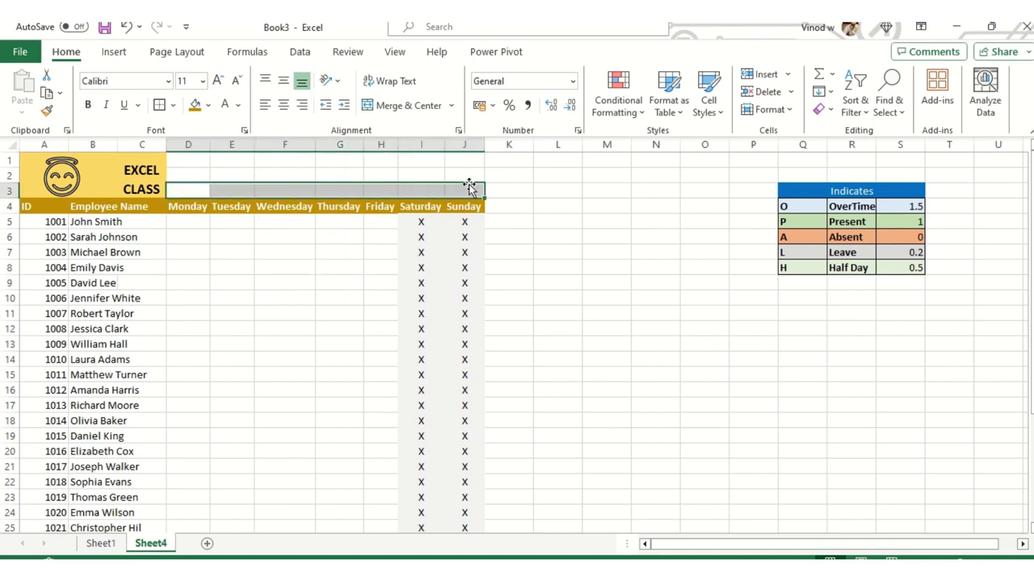
{"action": "left_click", "coordinate": [418, 113]}
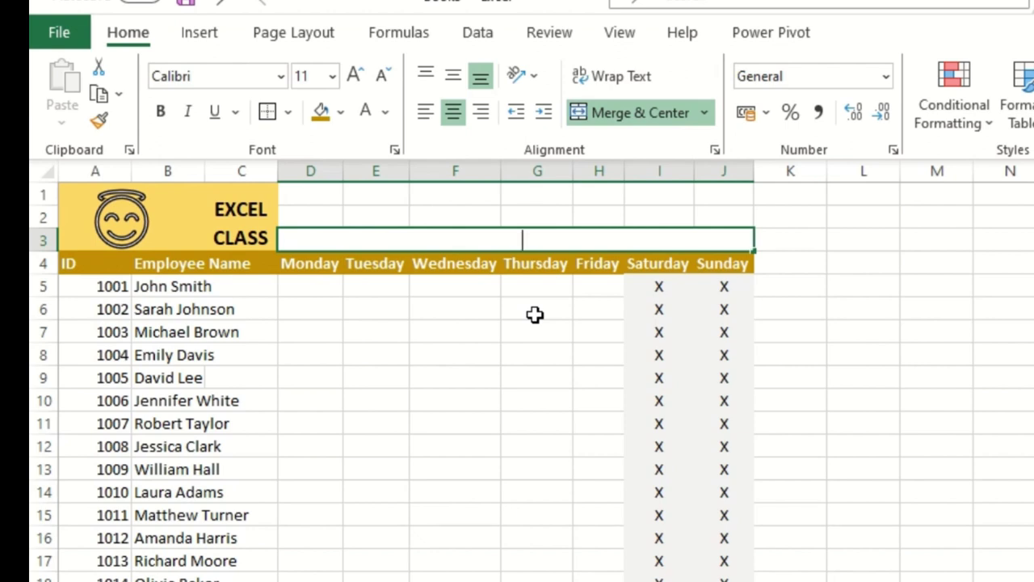
{"action": "type", "text": "WEEK 1"}
{"action": "key", "text": "Return"}
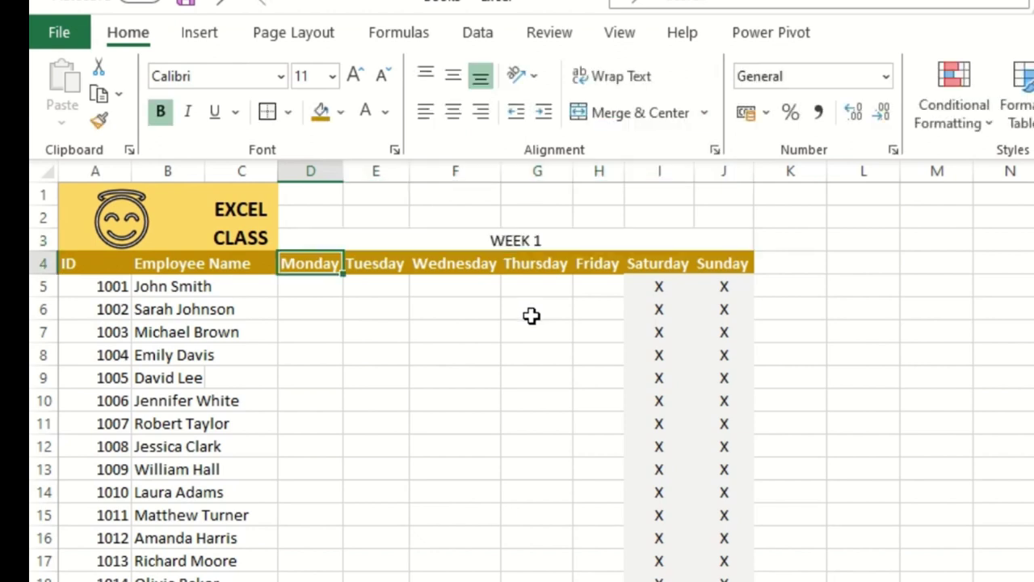
Step: Shorten the first two weekday headers to Mon in D4 and Tue in E4
{"action": "left_click", "coordinate": [438, 306]}
{"action": "left_click", "coordinate": [301, 268]}
{"action": "type", "text": "mON"}
{"action": "key", "text": "Return"}
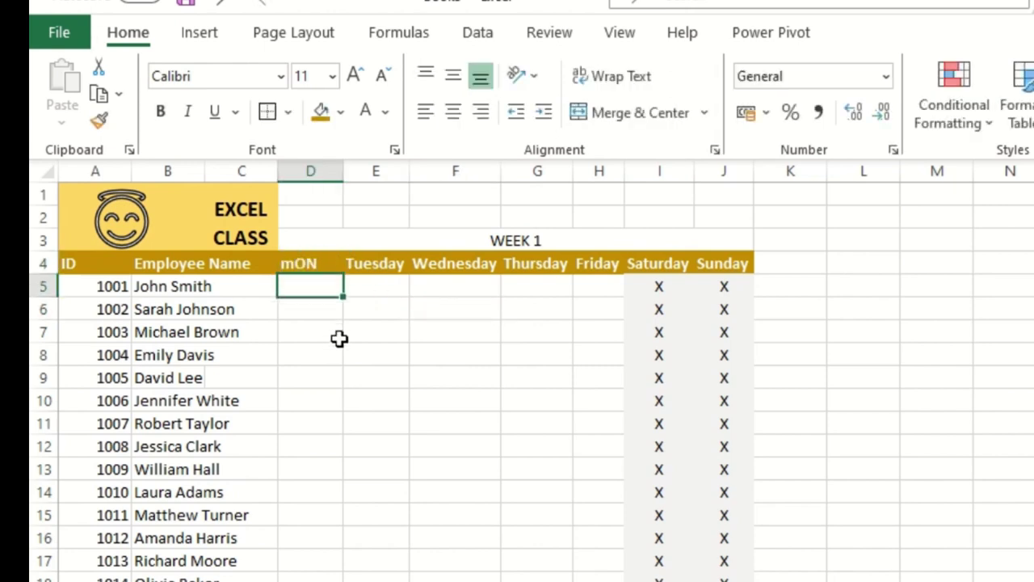
{"action": "key", "text": "Up"}
{"action": "key", "text": "Up"}
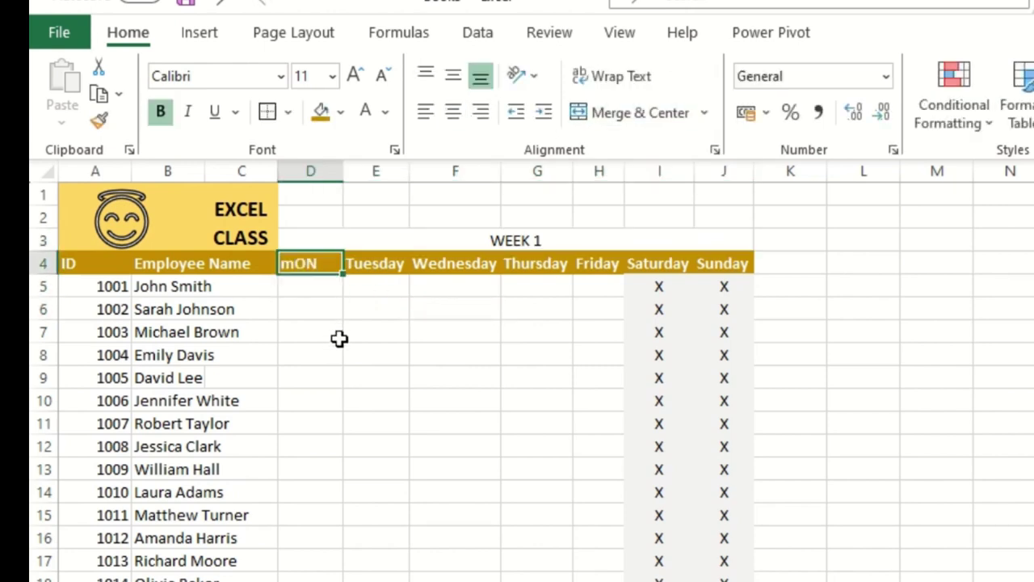
{"action": "type", "text": "m"}
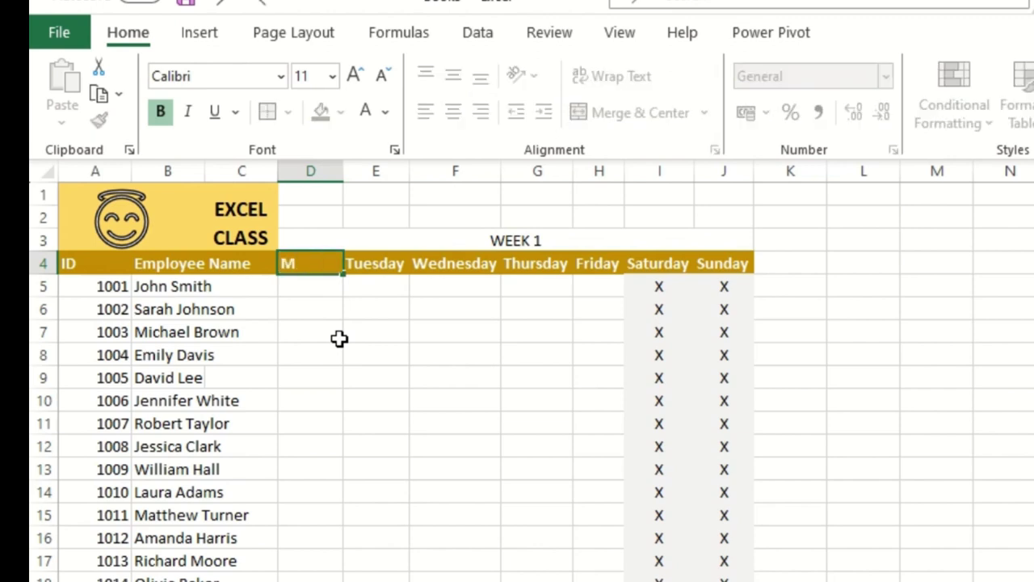
{"action": "key", "text": "Return"}
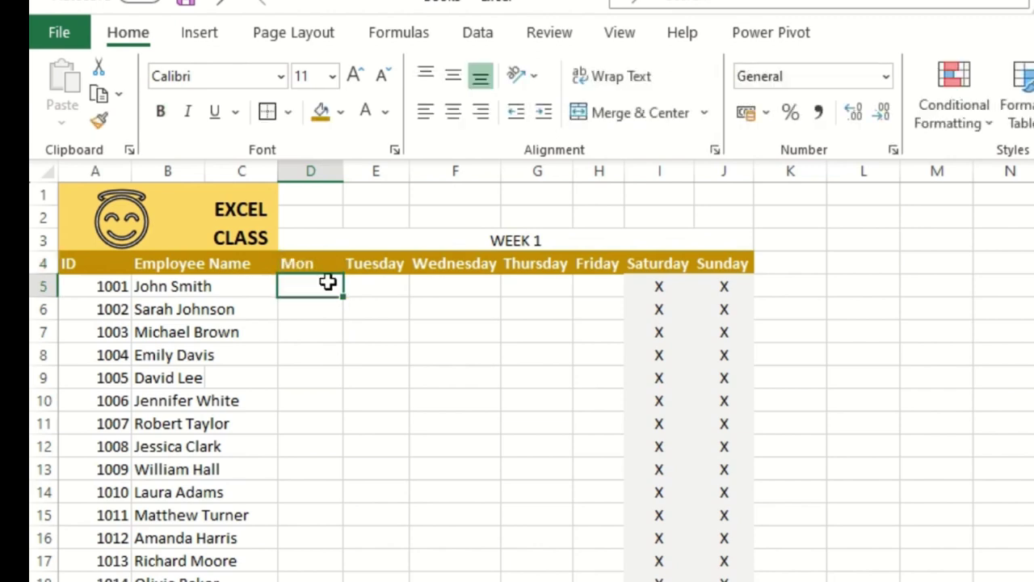
{"action": "left_click", "coordinate": [304, 263]}
{"action": "left_click", "coordinate": [371, 267]}
{"action": "type", "text": "Tue"}
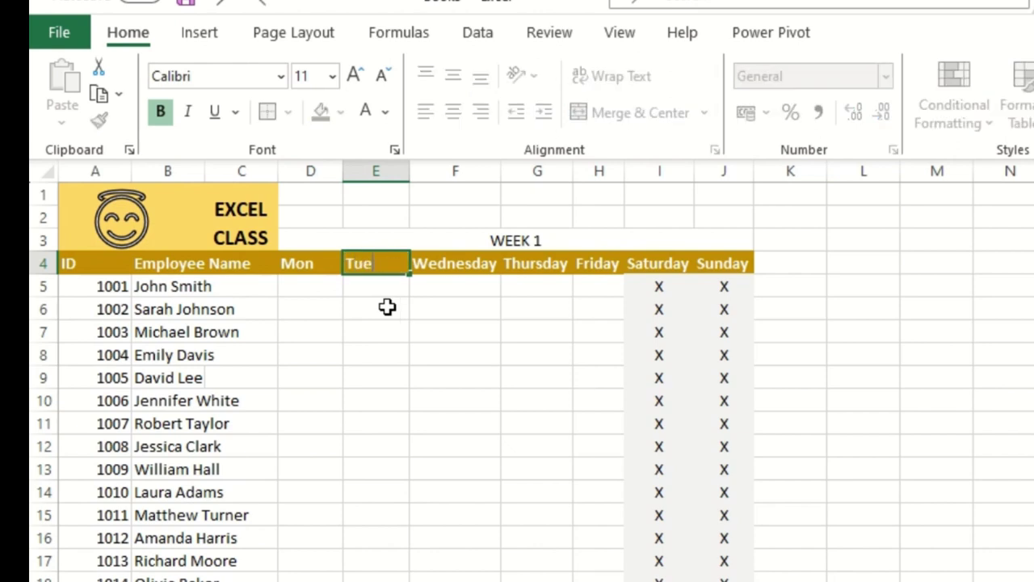
{"action": "key", "text": "Return"}
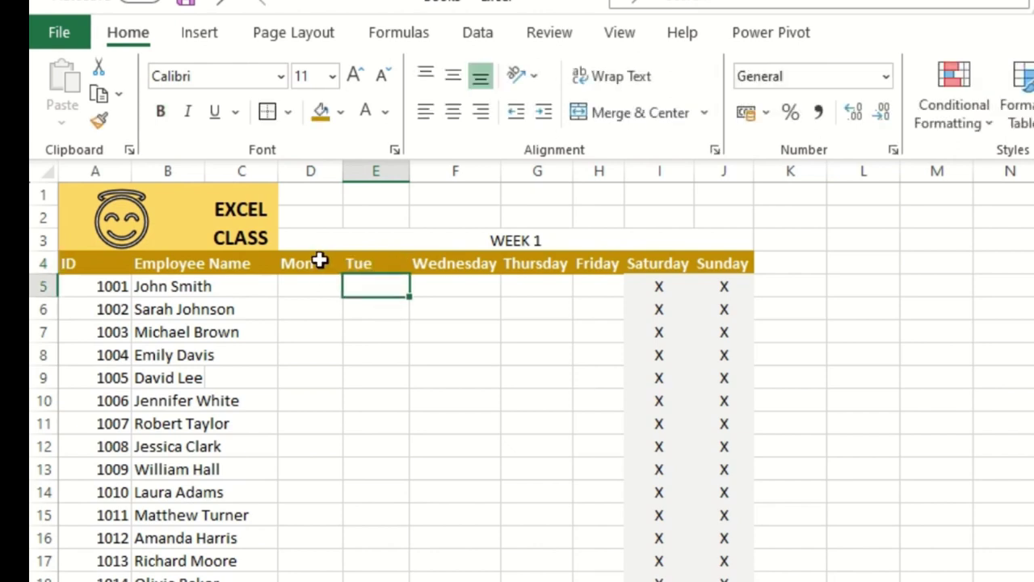
Step: Extend the abbreviated weekday series from D4:E4 across to J4 and autofit the widths of columns D to J
{"action": "left_click_drag", "start_coordinate": [319, 261], "coordinate": [747, 269]}
{"action": "left_click", "coordinate": [412, 287]}
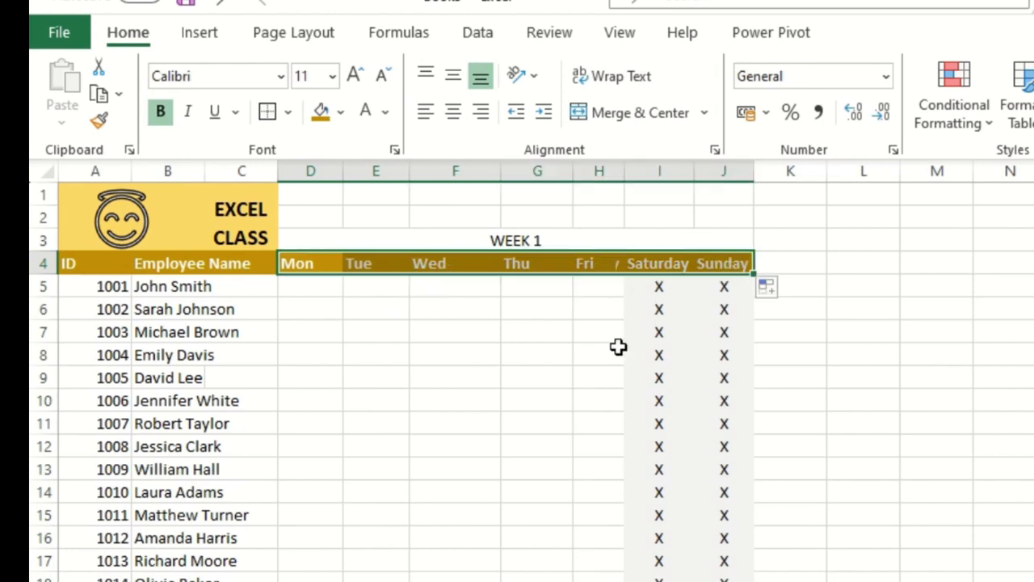
{"action": "left_click", "coordinate": [561, 373]}
{"action": "left_click_drag", "start_coordinate": [333, 176], "coordinate": [714, 166]}
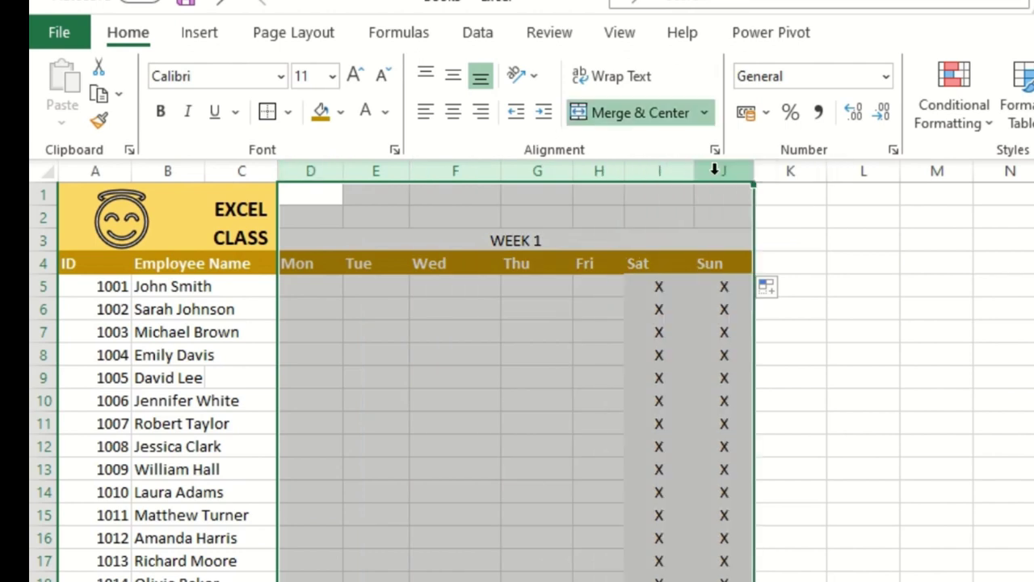
{"action": "double_click", "coordinate": [633, 168]}
{"action": "left_click", "coordinate": [443, 332]}
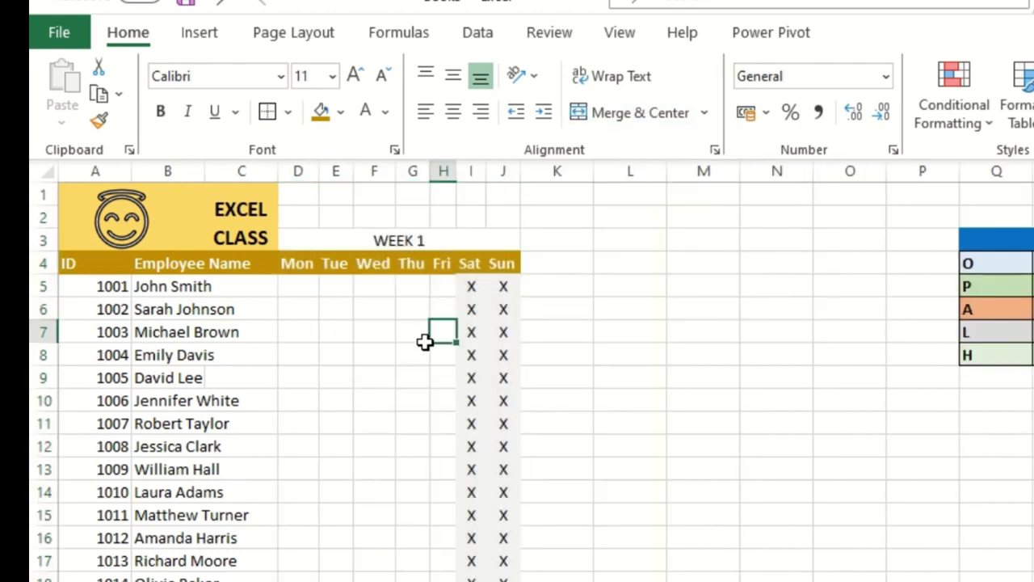
Step: Make the WEEK 1 heading bold and fill its merged cell with the standard orange color
{"action": "left_click", "coordinate": [378, 241]}
{"action": "left_click", "coordinate": [161, 114]}
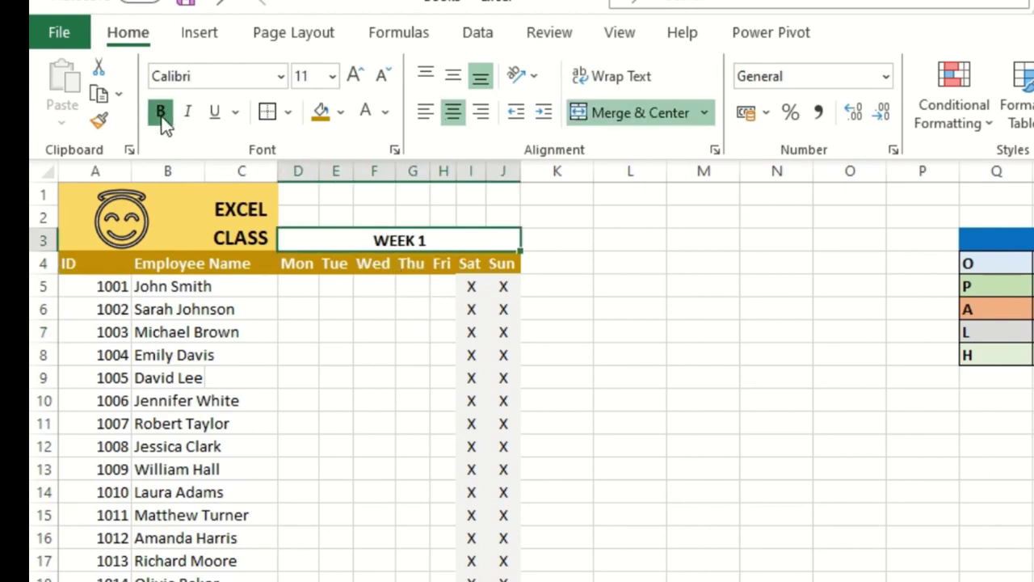
{"action": "left_click", "coordinate": [341, 113]}
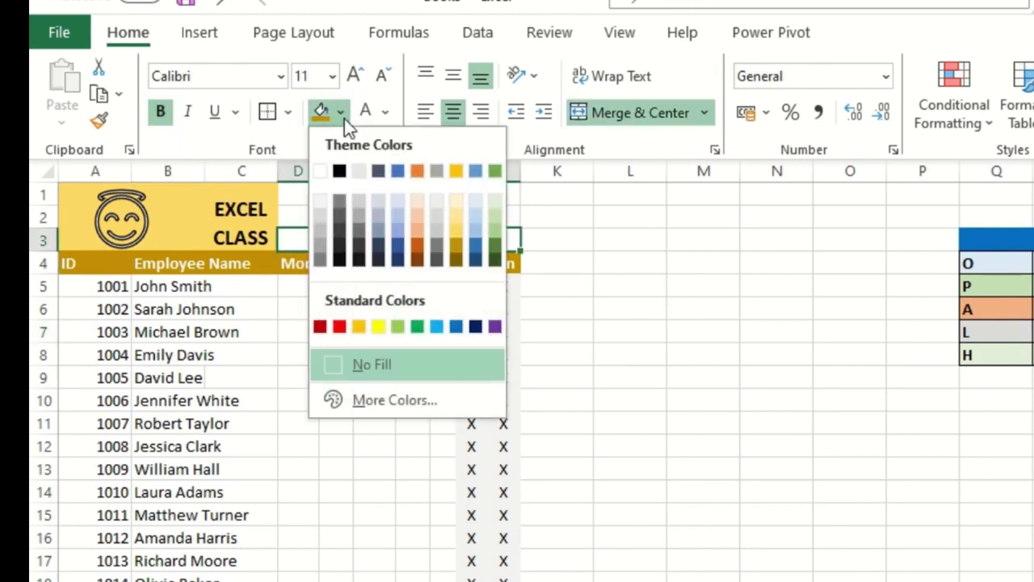
{"action": "left_click", "coordinate": [360, 327]}
{"action": "left_click", "coordinate": [394, 402]}
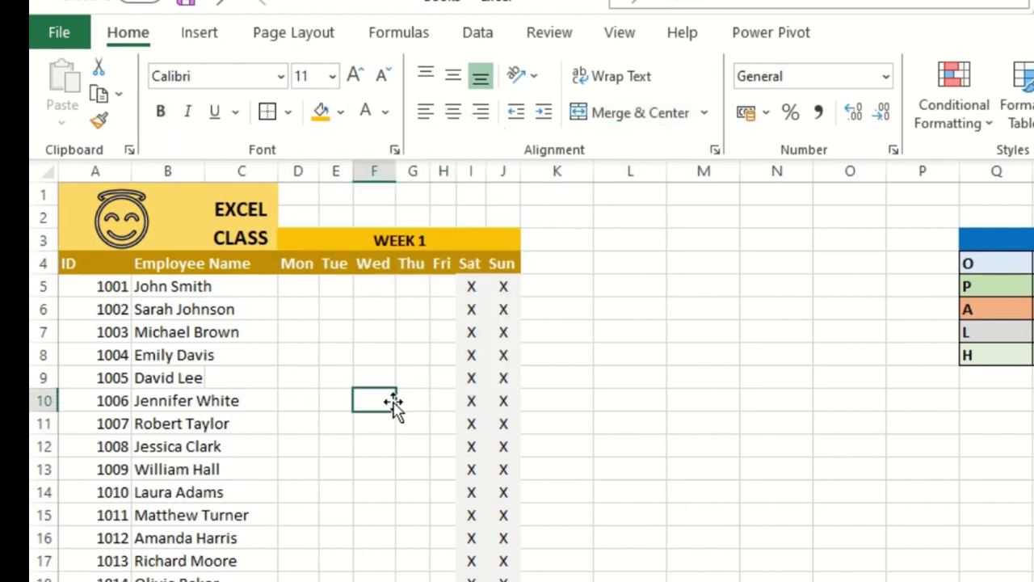
Step: Merge and center the block D1:J2 above the WEEK 1 heading
{"action": "left_click_drag", "start_coordinate": [312, 194], "coordinate": [493, 209]}
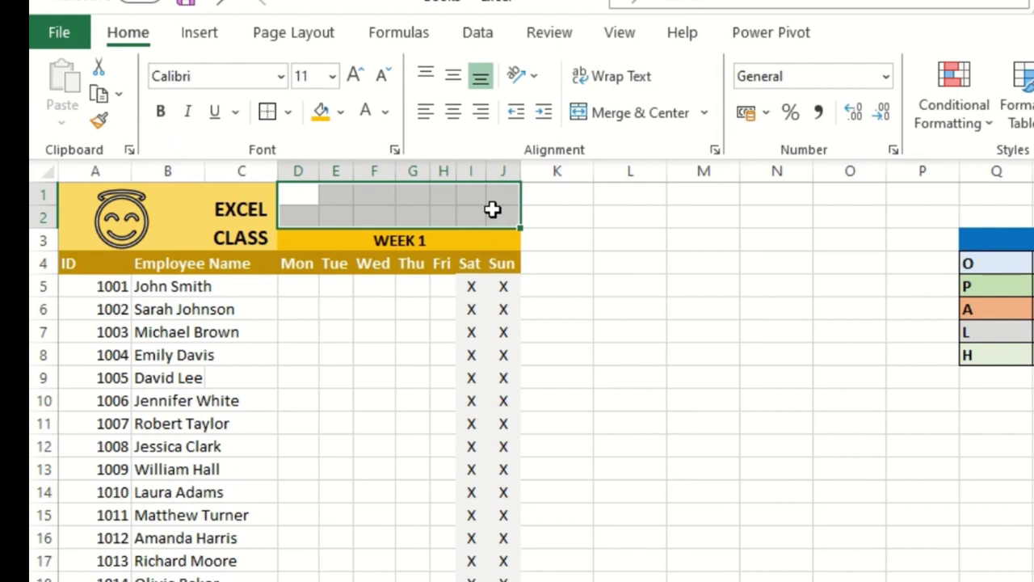
{"action": "left_click", "coordinate": [613, 120]}
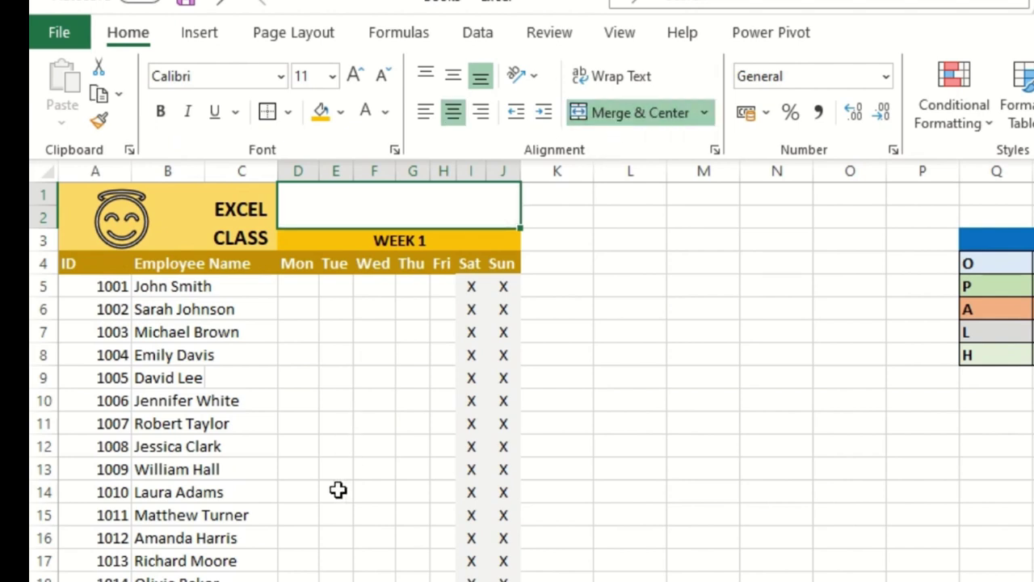
Step: Enter JAN'2023 in the merged block D1:J2 above the WEEK 1 heading
{"action": "type", "text": "JAN"}
{"action": "key", "text": "Return"}
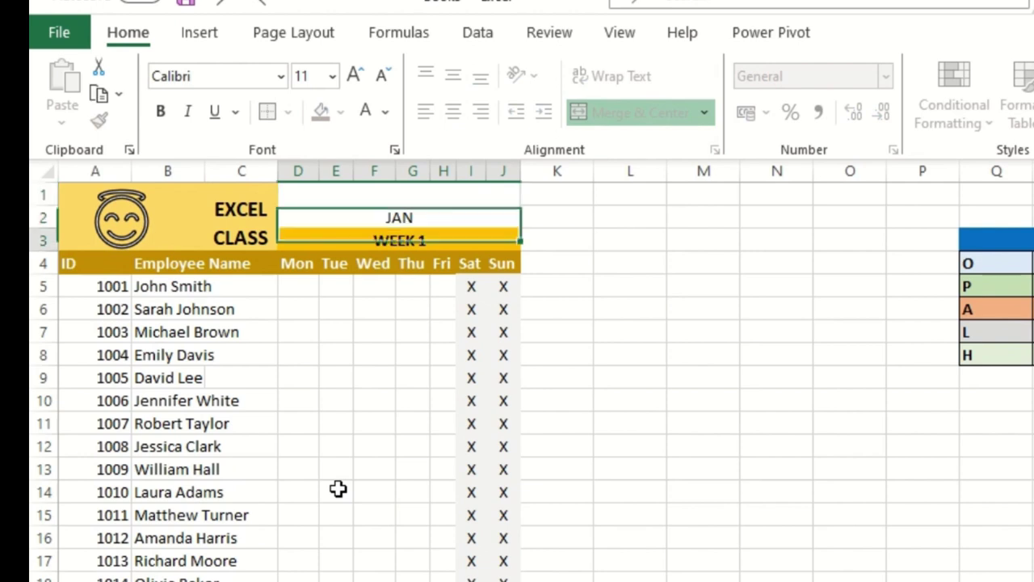
{"action": "left_click", "coordinate": [440, 208]}
{"action": "double_click", "coordinate": [441, 208]}
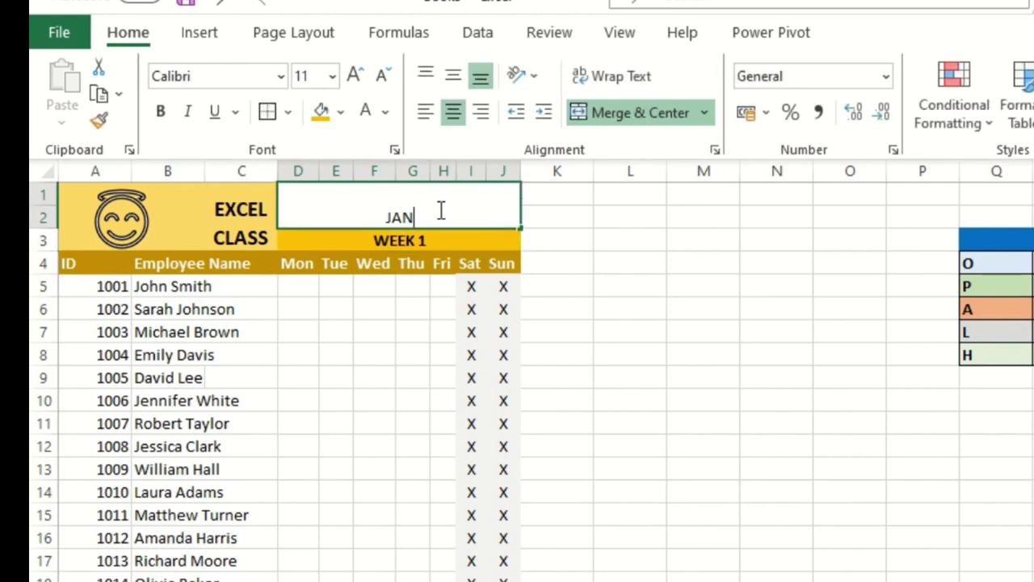
{"action": "type", "text": "'201"}
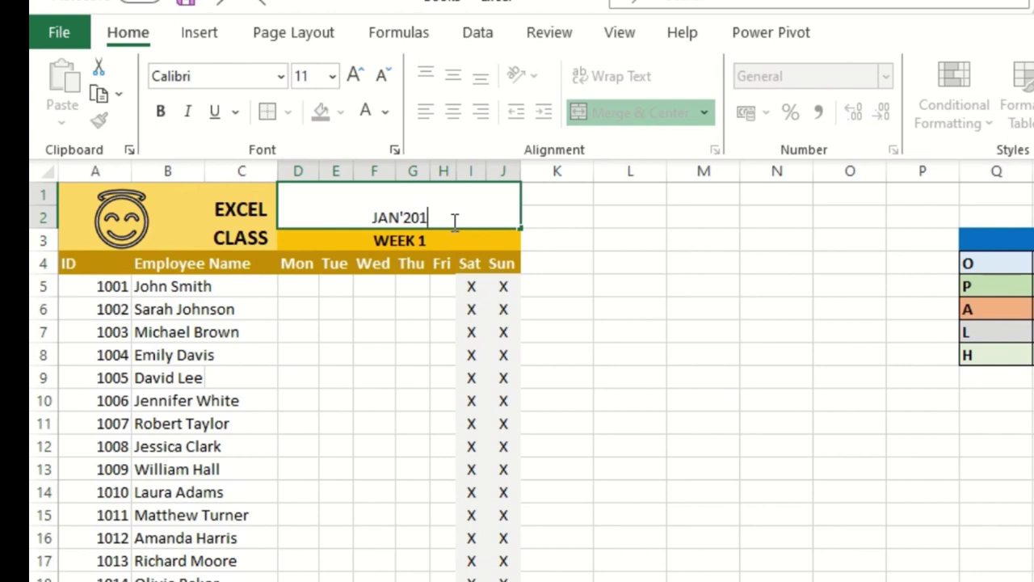
{"action": "key", "text": "BackSpace"}
{"action": "type", "text": "23"}
{"action": "key", "text": "Return"}
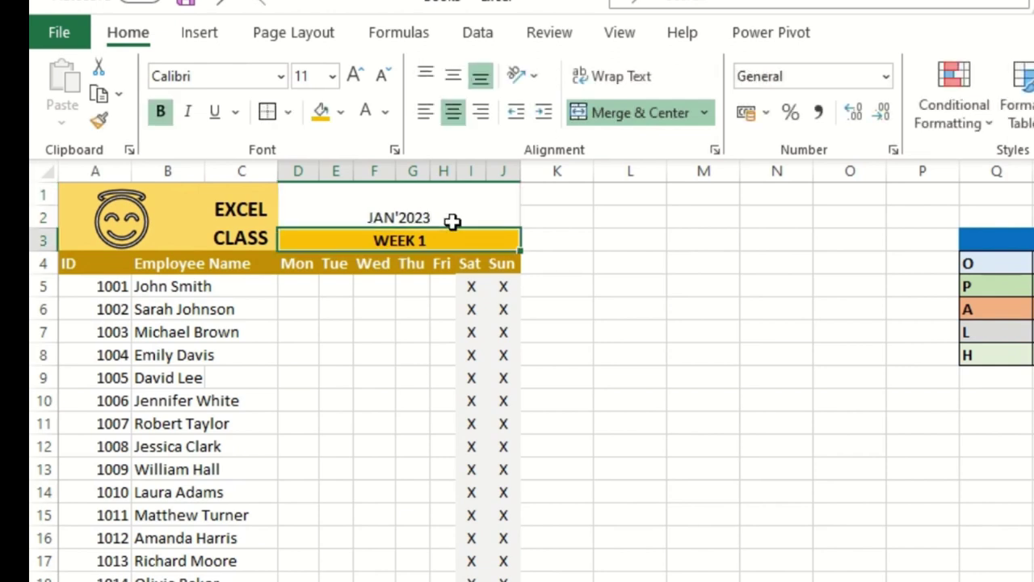
Step: Middle-align the JAN'2023 heading, enlarge its font to 18 and make it bold
{"action": "left_click", "coordinate": [452, 219]}
{"action": "left_click", "coordinate": [453, 74]}
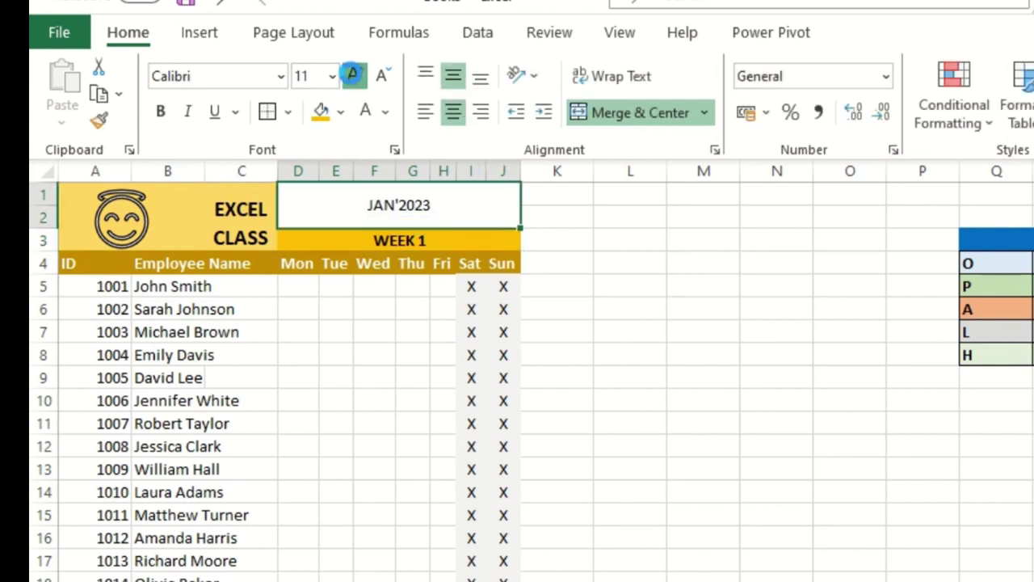
{"action": "left_click", "coordinate": [352, 74]}
{"action": "left_click", "coordinate": [353, 74]}
{"action": "left_click", "coordinate": [353, 75]}
{"action": "left_click", "coordinate": [352, 74]}
{"action": "left_click", "coordinate": [160, 111]}
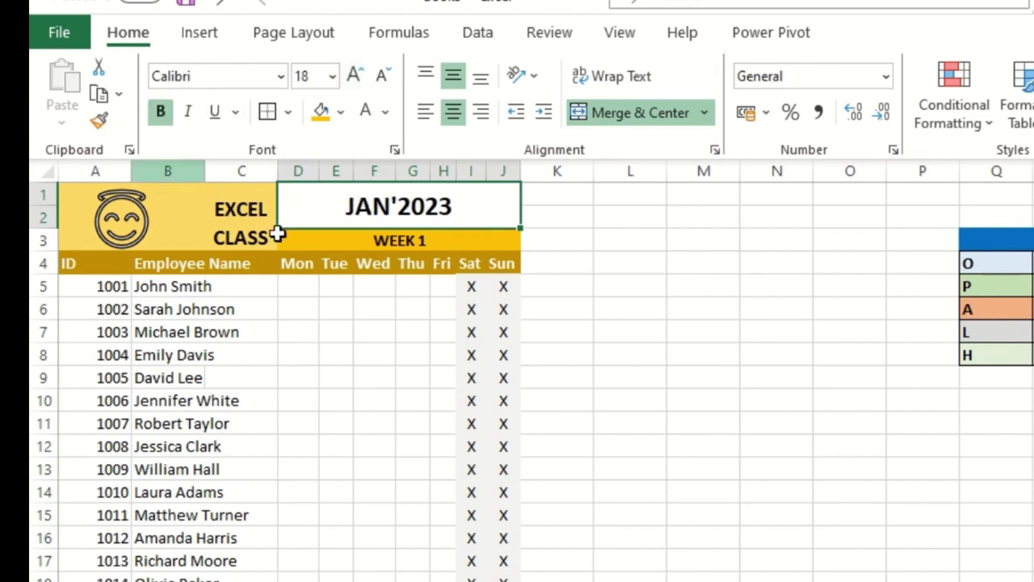
Step: Fill the JAN'2023 heading cell with a light gold theme color
{"action": "left_click", "coordinate": [341, 113]}
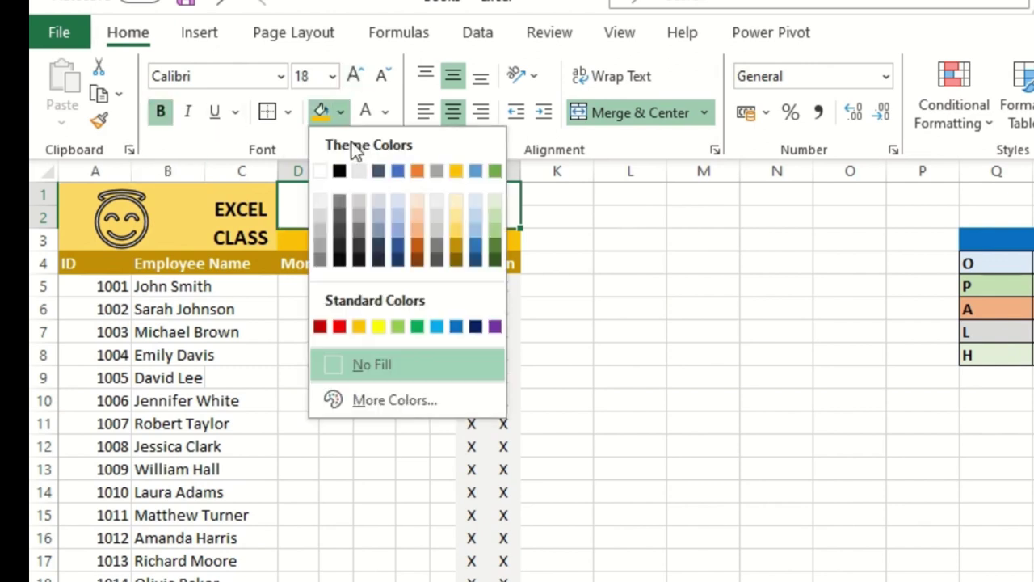
{"action": "left_click", "coordinate": [457, 217]}
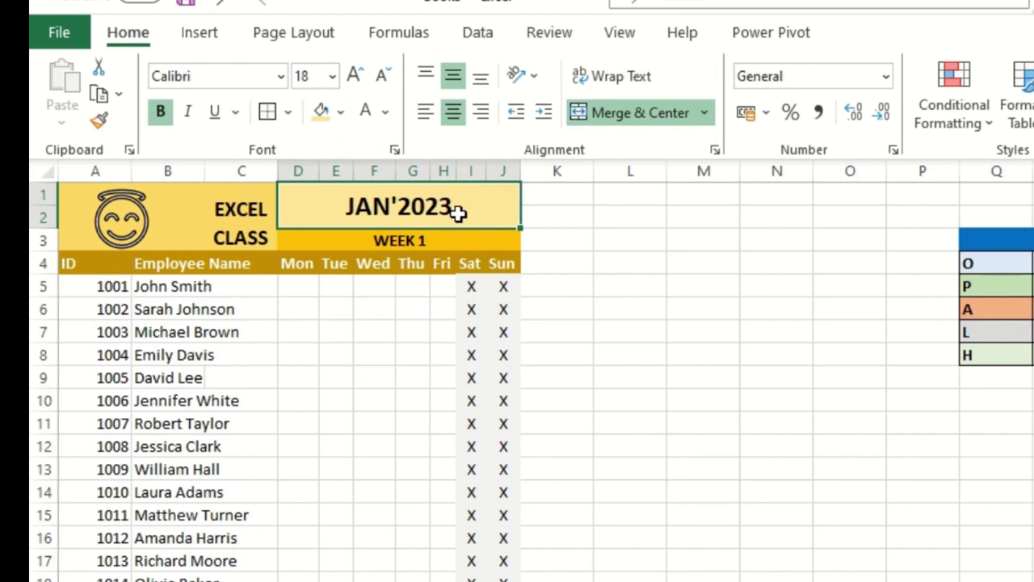
{"action": "left_click", "coordinate": [426, 292]}
{"action": "left_click", "coordinate": [233, 206]}
{"action": "left_click", "coordinate": [412, 189]}
Step: Center the ID column (column A) both horizontally and vertically
{"action": "left_click", "coordinate": [88, 286]}
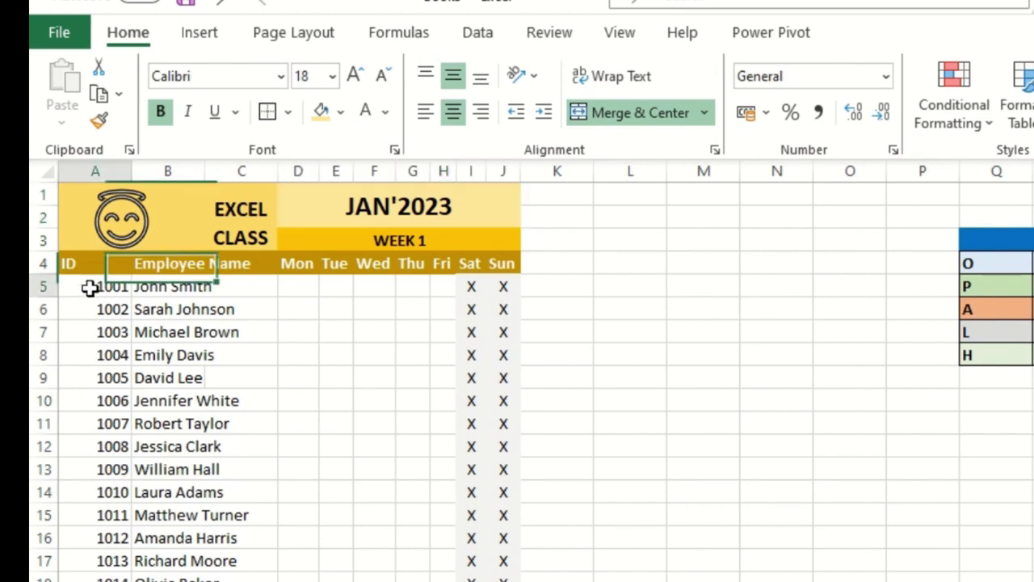
{"action": "left_click", "coordinate": [95, 167]}
{"action": "left_click", "coordinate": [453, 112]}
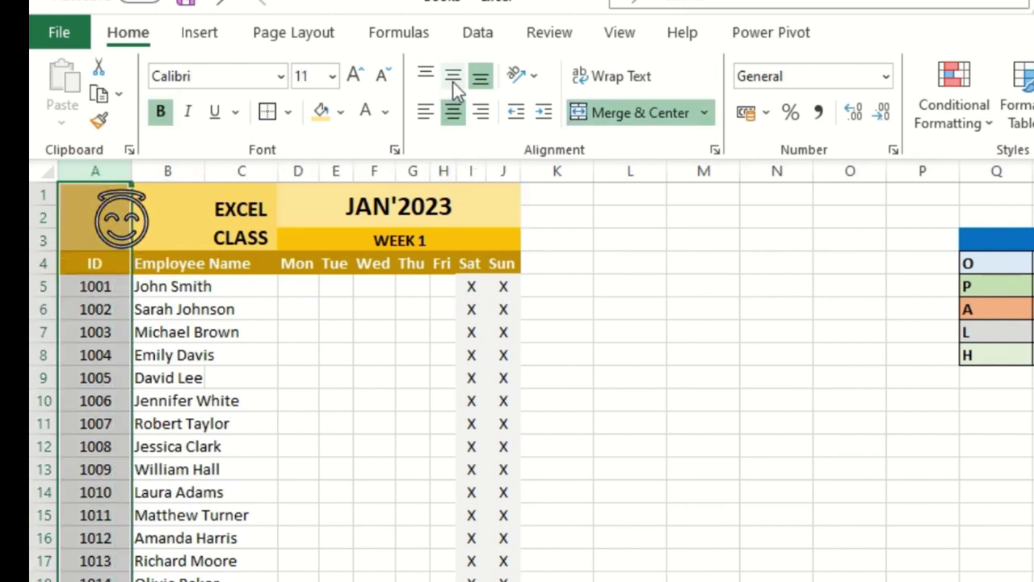
{"action": "left_click", "coordinate": [454, 76]}
Step: Try widening column B to fit the employee names and slightly narrowing column C
{"action": "left_click", "coordinate": [235, 287]}
{"action": "left_click", "coordinate": [168, 289]}
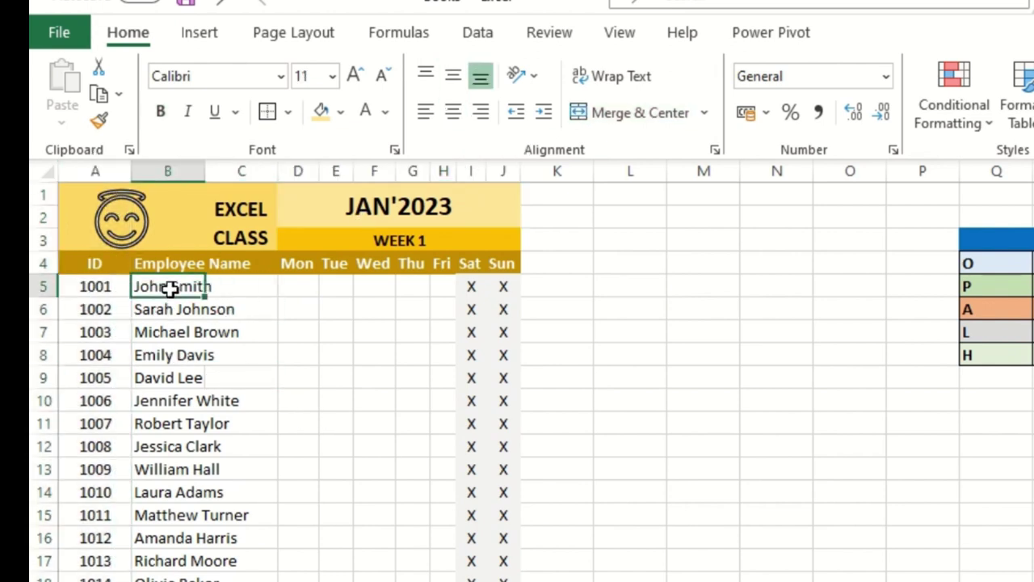
{"action": "scroll", "coordinate": [209, 402], "scroll_direction": "down", "scroll_amount": 3}
{"action": "scroll", "coordinate": [219, 380], "scroll_direction": "up", "scroll_amount": 3}
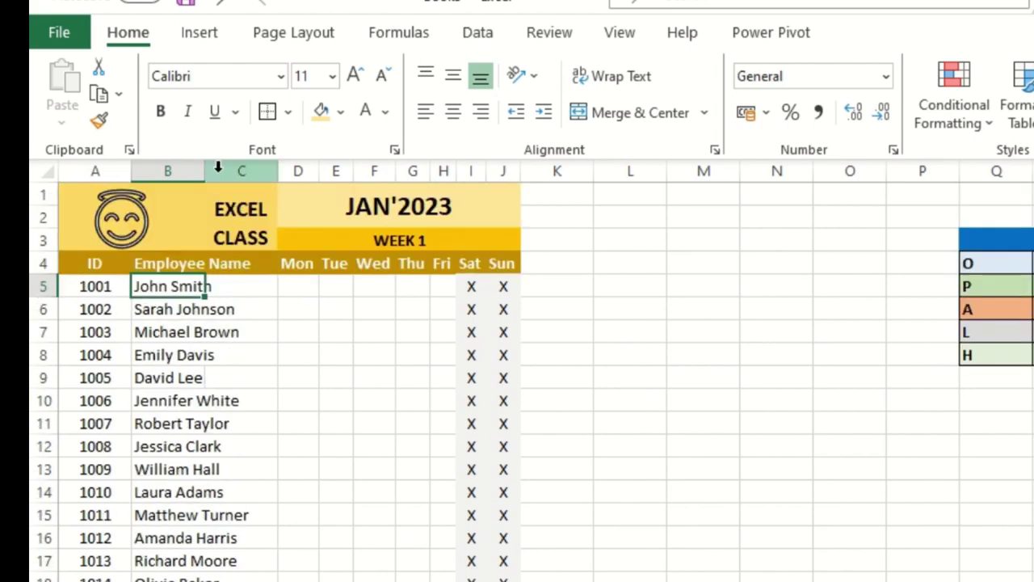
{"action": "left_click_drag", "start_coordinate": [207, 173], "coordinate": [257, 174]}
{"action": "left_click", "coordinate": [291, 308]}
{"action": "left_click", "coordinate": [289, 264]}
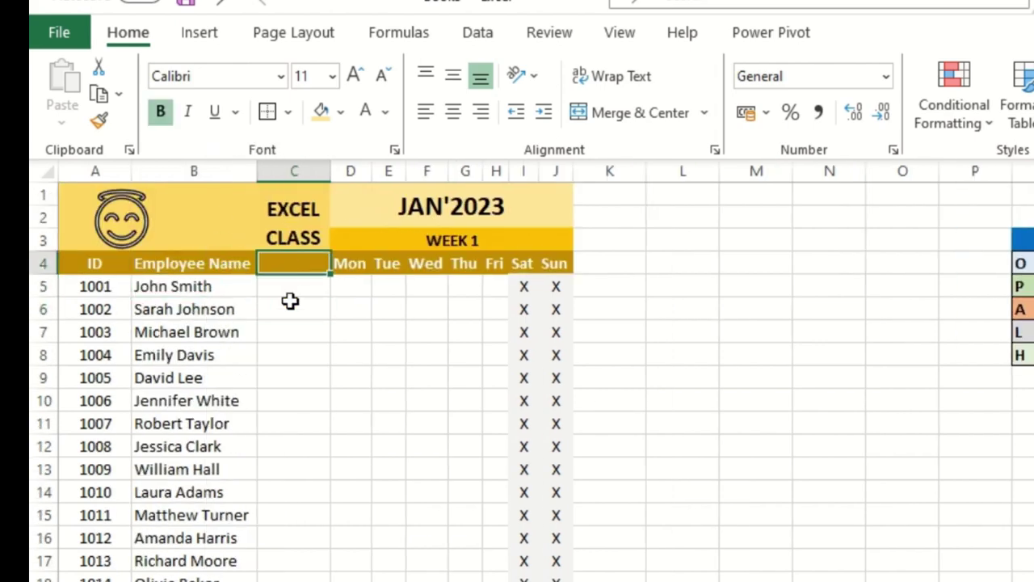
{"action": "mouse_move", "coordinate": [330, 170]}
{"action": "left_mouse_down"}
{"action": "mouse_move", "coordinate": [307, 171]}
{"action": "mouse_move", "coordinate": [323, 171]}
{"action": "left_mouse_up"}
{"action": "left_click", "coordinate": [299, 343]}
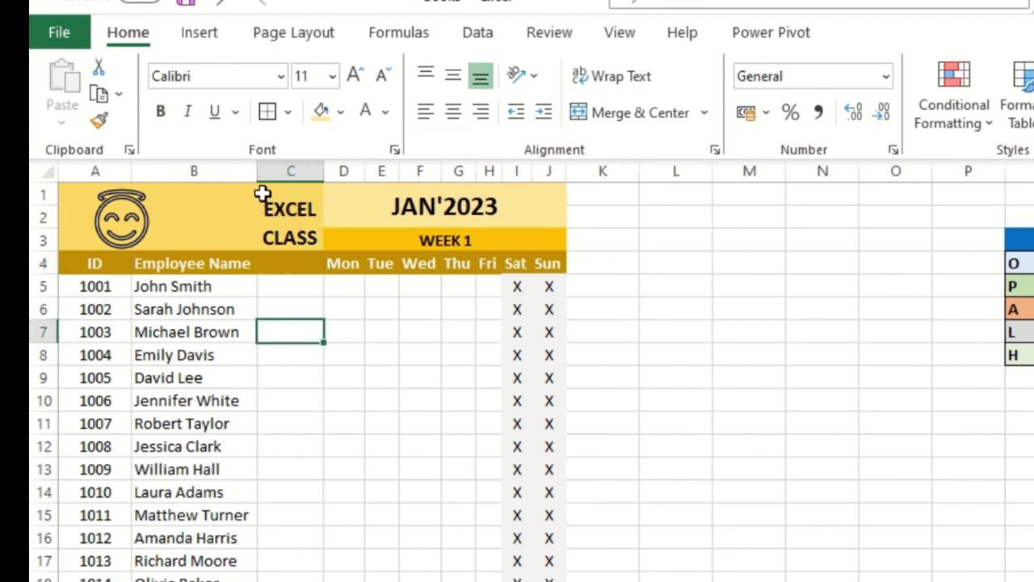
Step: Try a narrower column B and a slightly wider column C
{"action": "left_click_drag", "start_coordinate": [257, 173], "coordinate": [229, 174]}
{"action": "left_click", "coordinate": [263, 286]}
{"action": "mouse_move", "coordinate": [295, 169]}
{"action": "left_mouse_down"}
{"action": "mouse_move", "coordinate": [274, 169]}
{"action": "mouse_move", "coordinate": [300, 170]}
{"action": "left_mouse_up"}
Step: Show the formula bar and clear the EXCEL CLASS text from the merged header cell at C1
{"action": "left_click", "coordinate": [266, 236]}
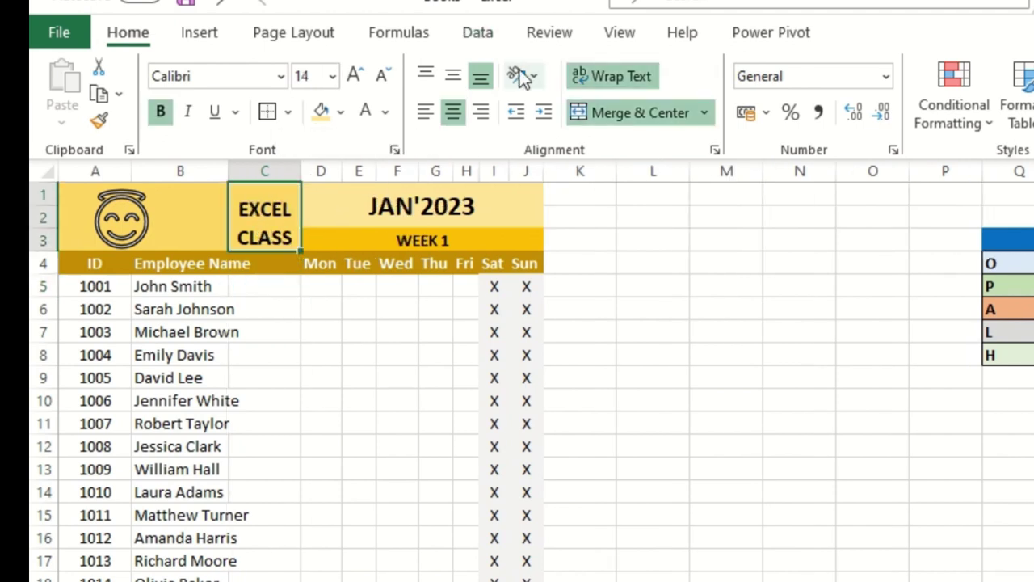
{"action": "left_click", "coordinate": [620, 32]}
{"action": "left_click", "coordinate": [722, 121]}
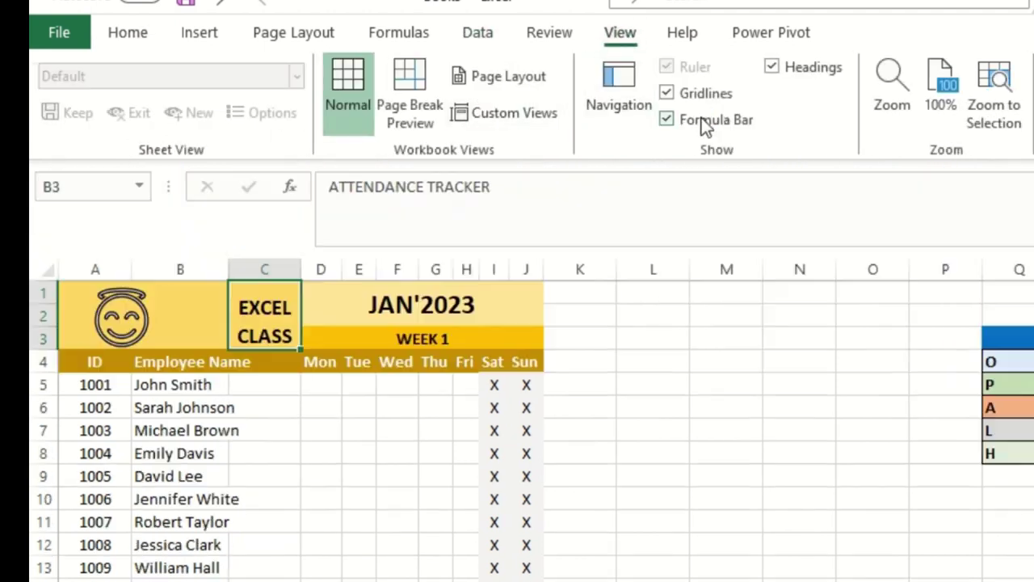
{"action": "left_click", "coordinate": [368, 186]}
{"action": "key", "text": "ctrl+a"}
{"action": "key", "text": "Delete"}
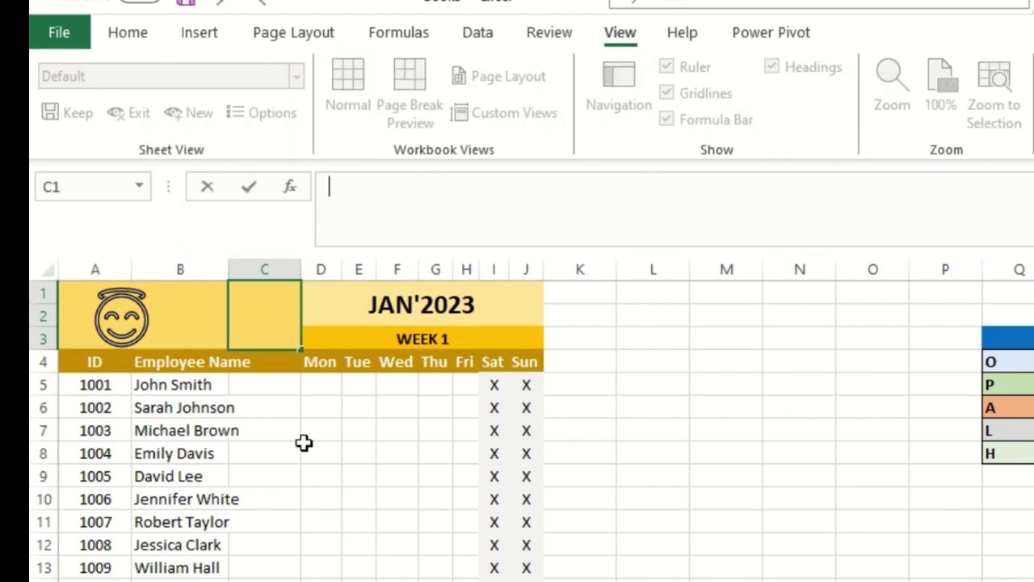
{"action": "left_click", "coordinate": [307, 446]}
Step: Move the smiley logo over to column B, widen column B to fit the names and make column C narrow
{"action": "left_click", "coordinate": [123, 323]}
{"action": "left_click_drag", "start_coordinate": [123, 323], "coordinate": [202, 323]}
{"action": "left_click_drag", "start_coordinate": [304, 279], "coordinate": [259, 265]}
{"action": "left_click", "coordinate": [267, 426]}
{"action": "left_click", "coordinate": [95, 290]}
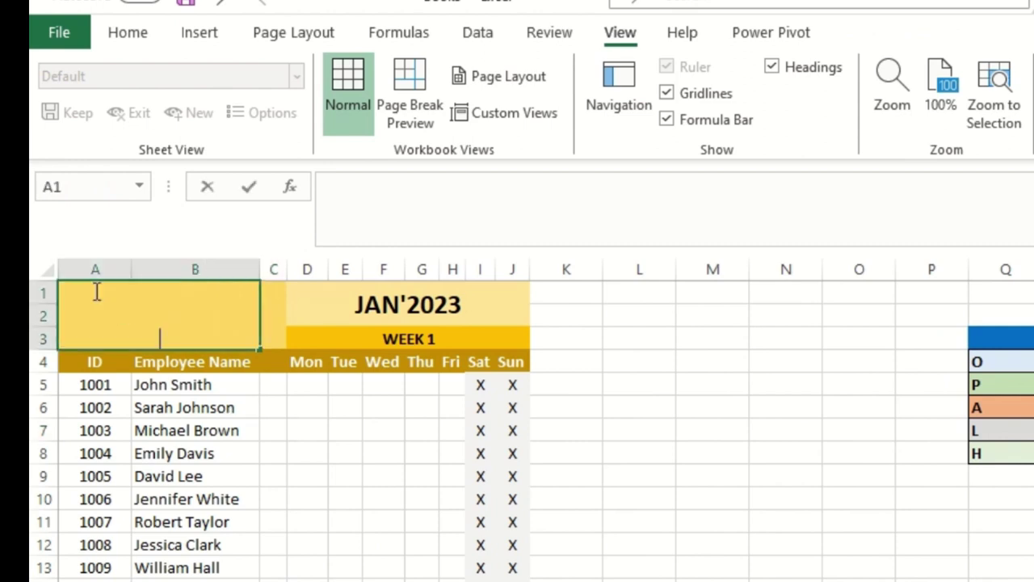
{"action": "left_click", "coordinate": [299, 519]}
{"action": "left_click", "coordinate": [138, 337]}
{"action": "left_click", "coordinate": [299, 540]}
Step: Add a text box reading EXCEL CLASS on two lines, place it over A1:A3 beside the logo and make it bold
{"action": "left_click", "coordinate": [646, 430]}
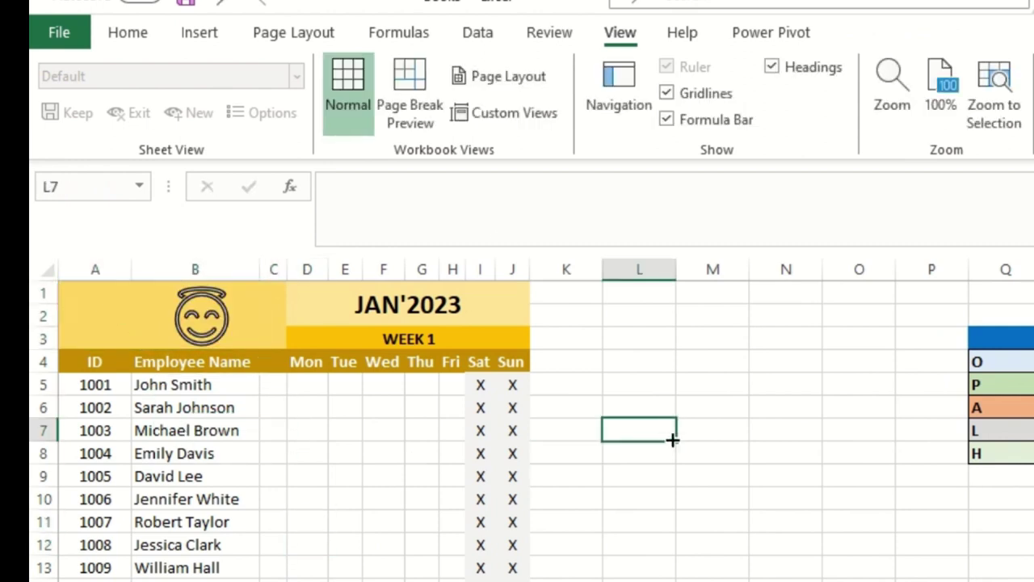
{"action": "left_click", "coordinate": [204, 47]}
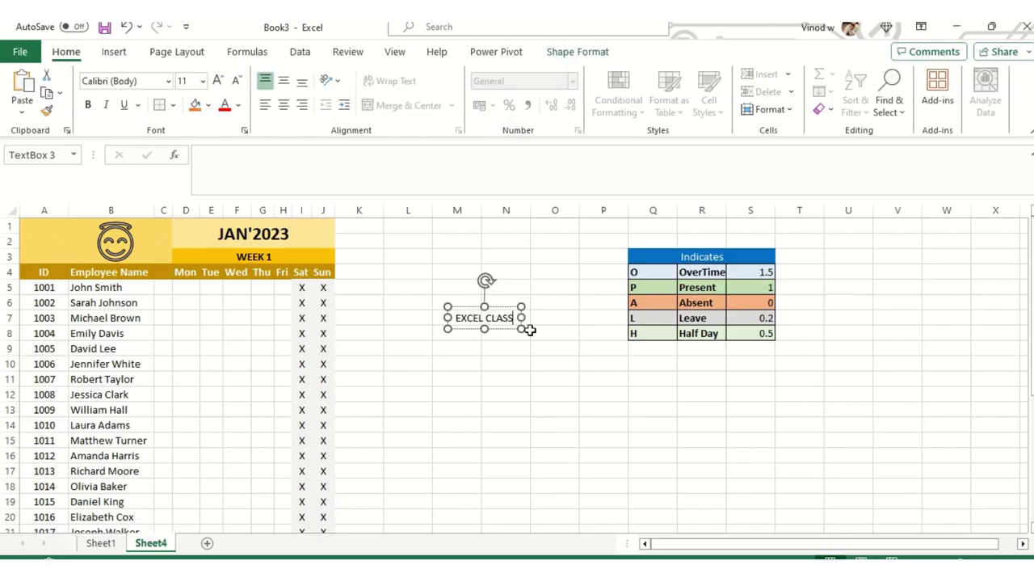
{"action": "key", "text": "ctrl+z"}
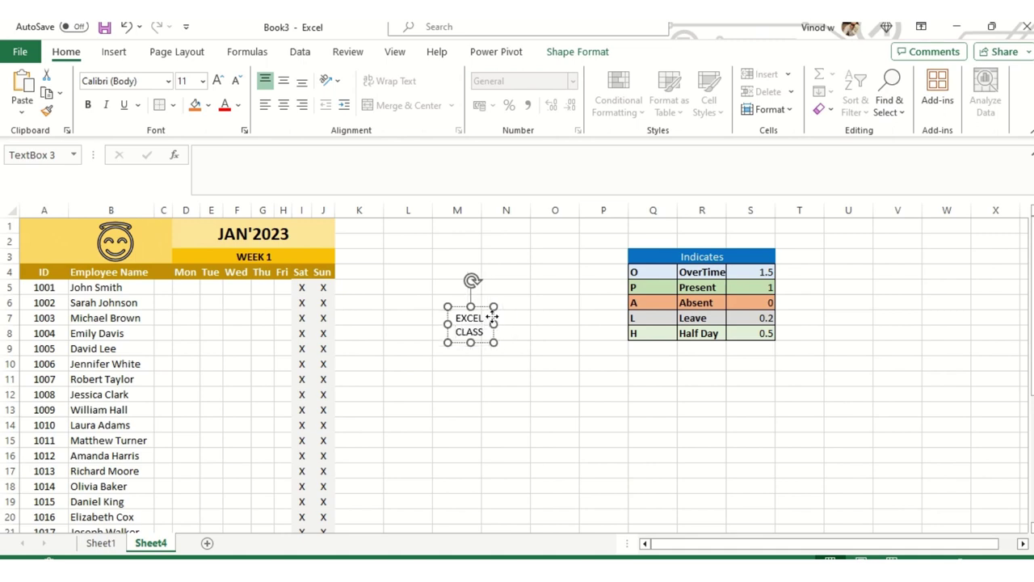
{"action": "left_click_drag", "start_coordinate": [492, 318], "coordinate": [65, 236]}
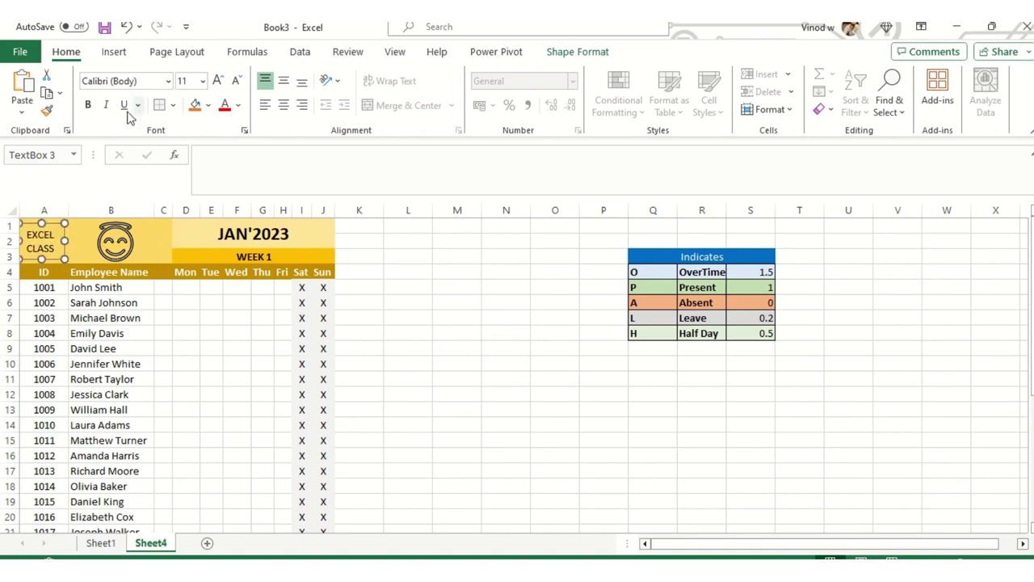
{"action": "left_click", "coordinate": [87, 105]}
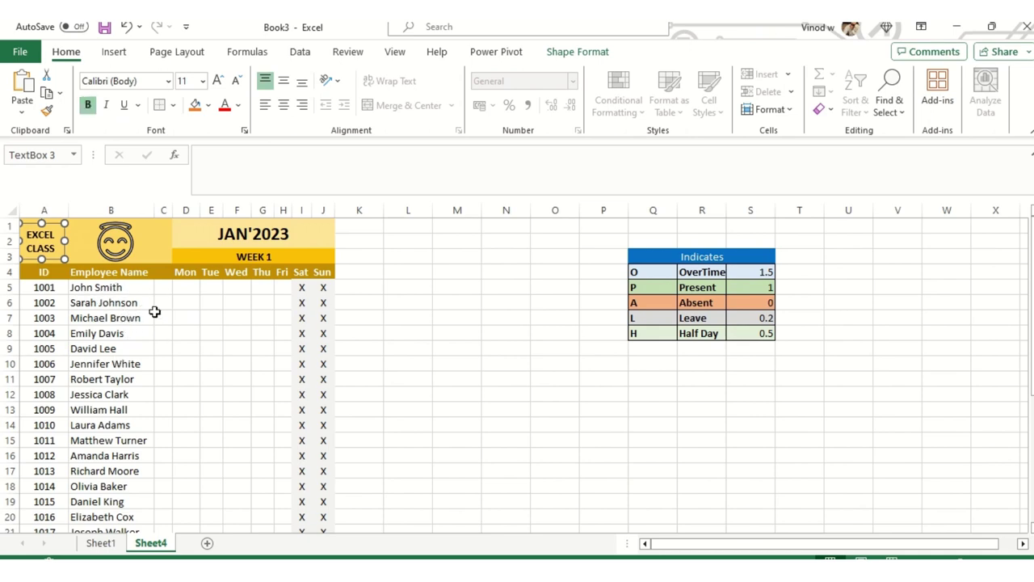
Step: Narrow the empty column C further between the employee names and the weekday block
{"action": "left_click", "coordinate": [162, 286]}
{"action": "scroll", "coordinate": [166, 416], "scroll_direction": "down", "scroll_amount": 9}
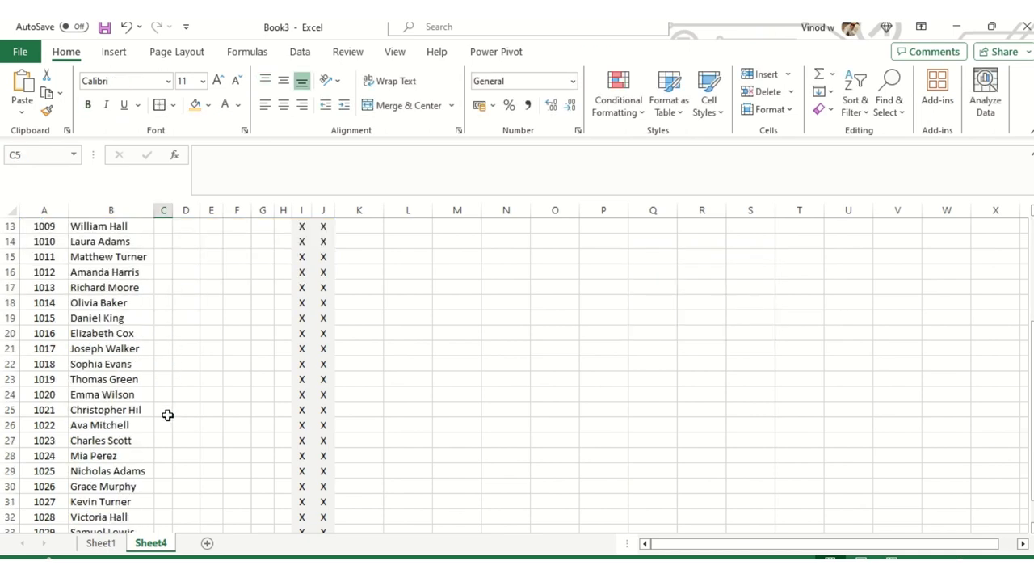
{"action": "scroll", "coordinate": [169, 410], "scroll_direction": "up", "scroll_amount": 6}
{"action": "scroll", "coordinate": [169, 409], "scroll_direction": "up", "scroll_amount": 3}
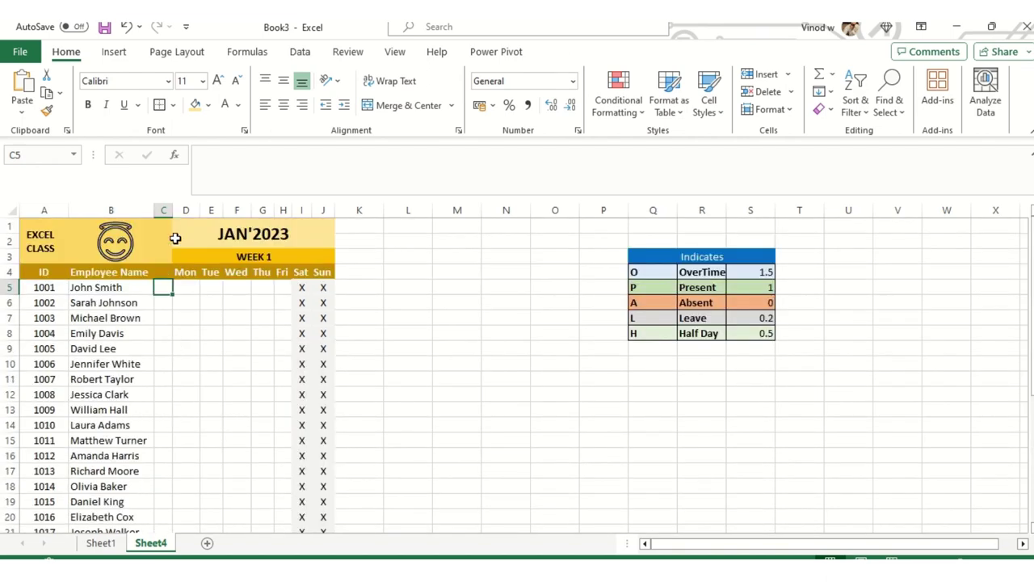
{"action": "left_click_drag", "start_coordinate": [168, 212], "coordinate": [160, 210]}
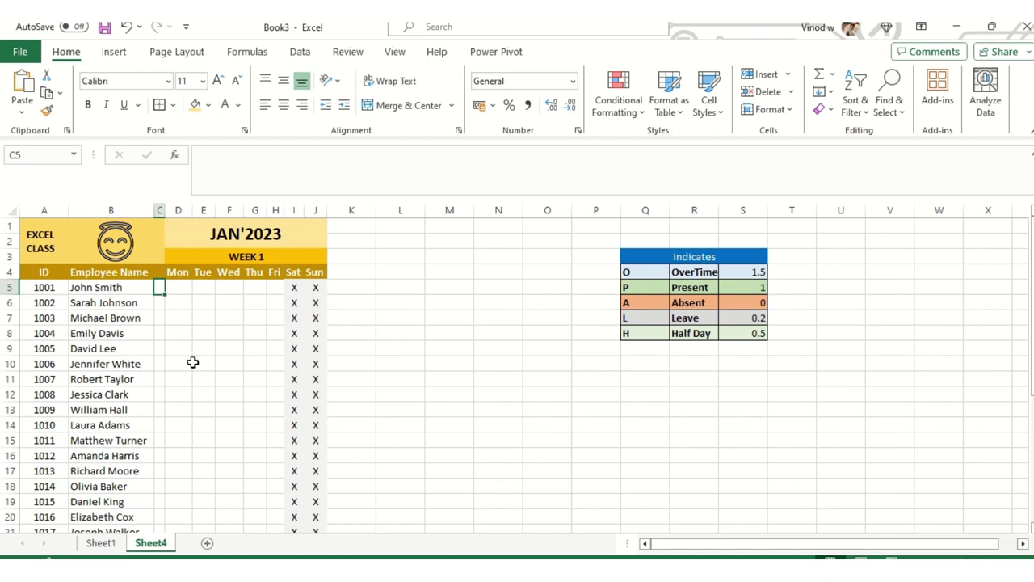
Step: Enlarge the EXCEL CLASS text box font to 18 and shift the box so its text fits the header
{"action": "left_click", "coordinate": [40, 245]}
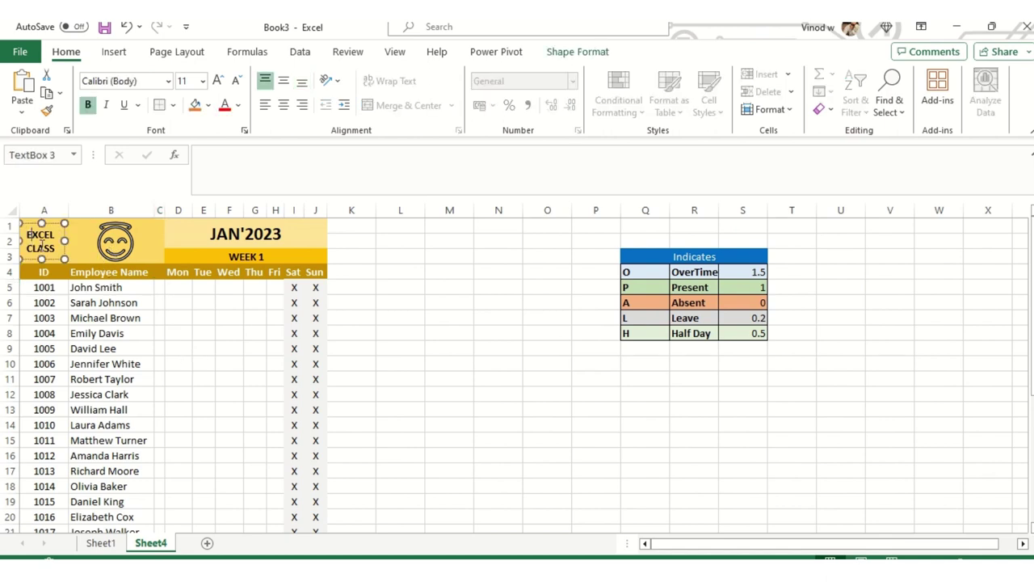
{"action": "left_click", "coordinate": [217, 368]}
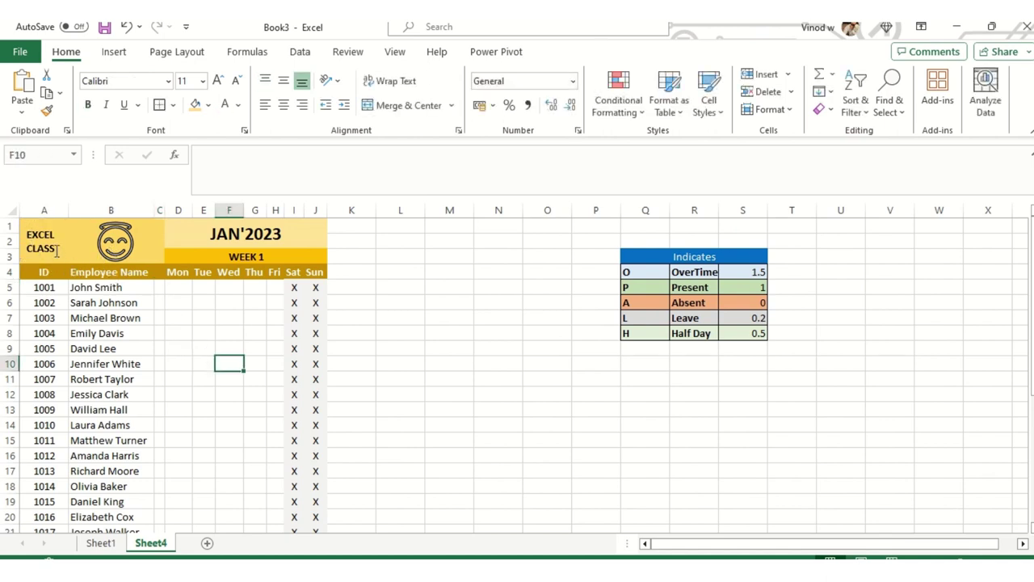
{"action": "left_click", "coordinate": [56, 250]}
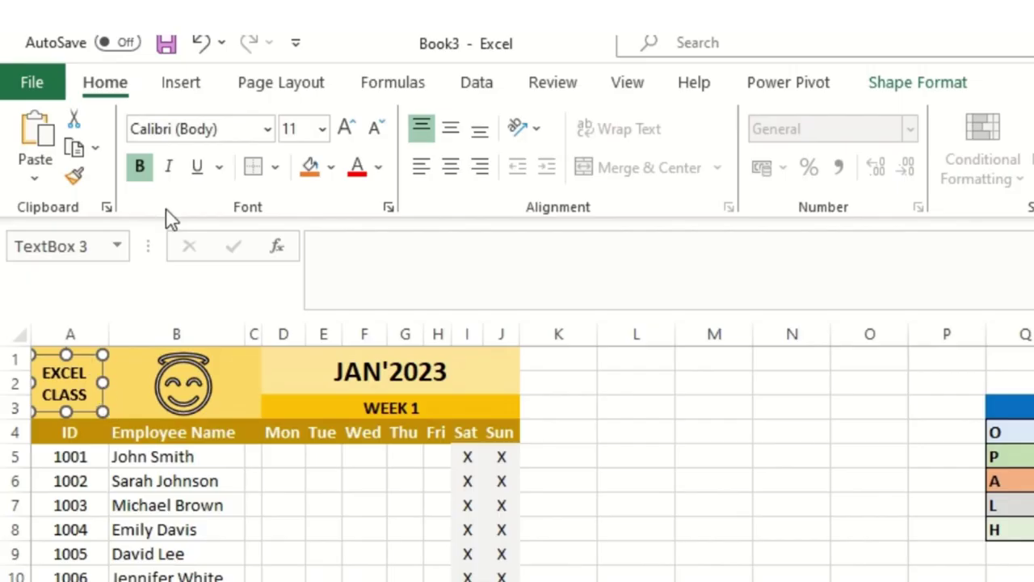
{"action": "left_click", "coordinate": [346, 130]}
{"action": "left_click", "coordinate": [346, 129]}
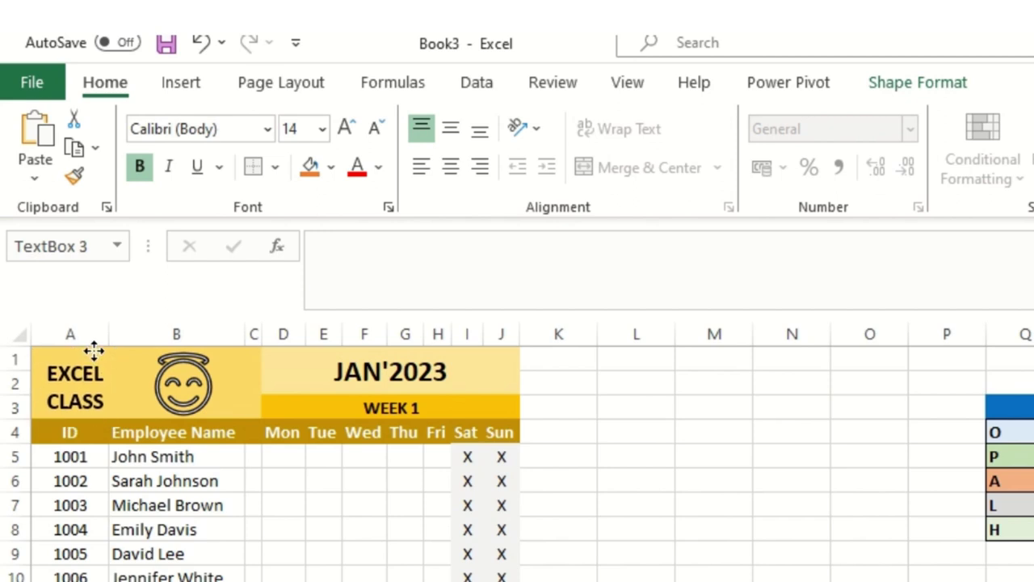
{"action": "left_click", "coordinate": [346, 129]}
{"action": "left_click", "coordinate": [346, 130]}
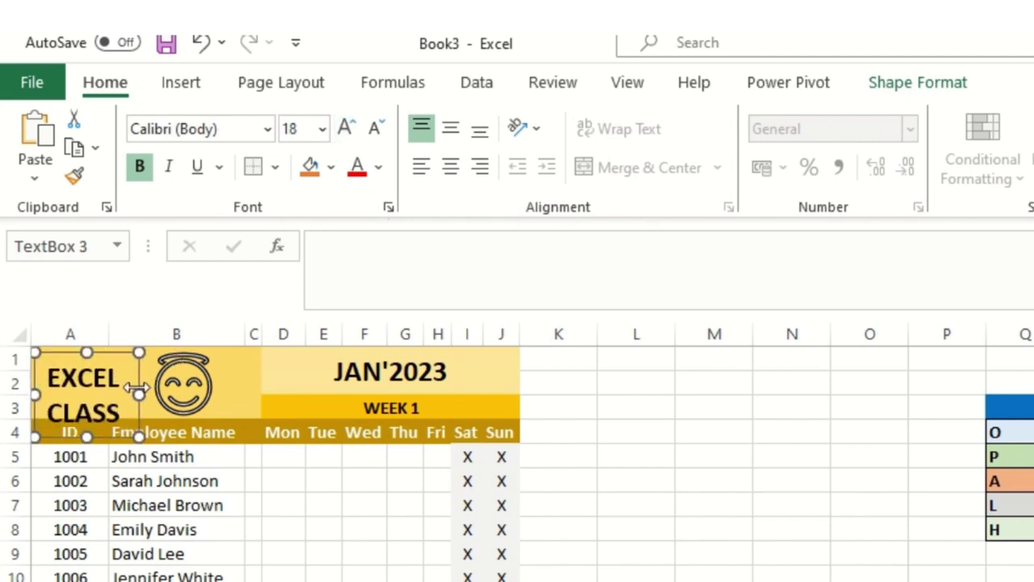
{"action": "left_click_drag", "start_coordinate": [138, 385], "coordinate": [139, 358]}
{"action": "left_click", "coordinate": [323, 575]}
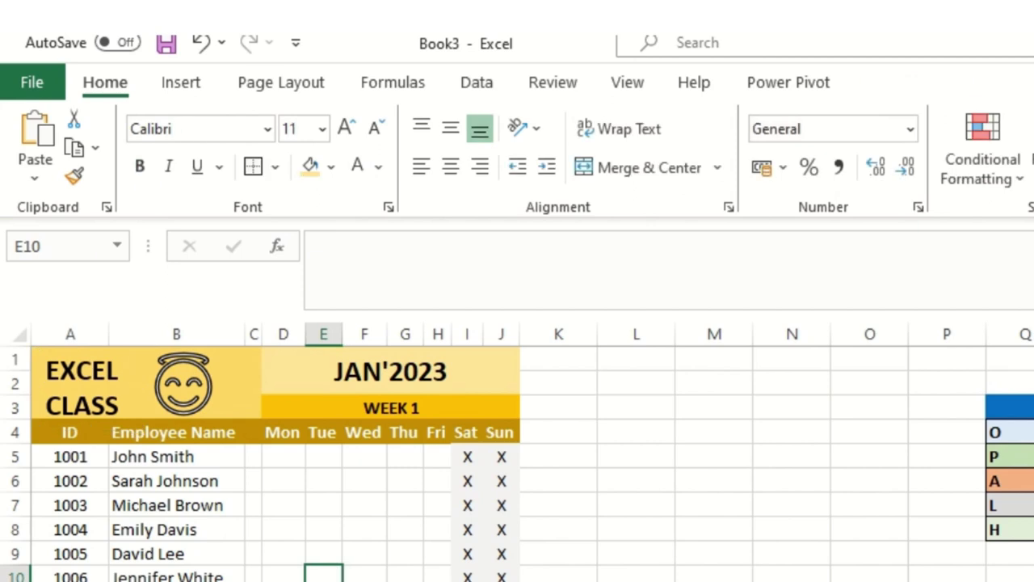
Step: Fill the narrow empty column C beside the employee names with light gold, from C5 to C34
{"action": "left_click", "coordinate": [309, 554]}
{"action": "left_click", "coordinate": [257, 483]}
{"action": "left_click", "coordinate": [254, 456]}
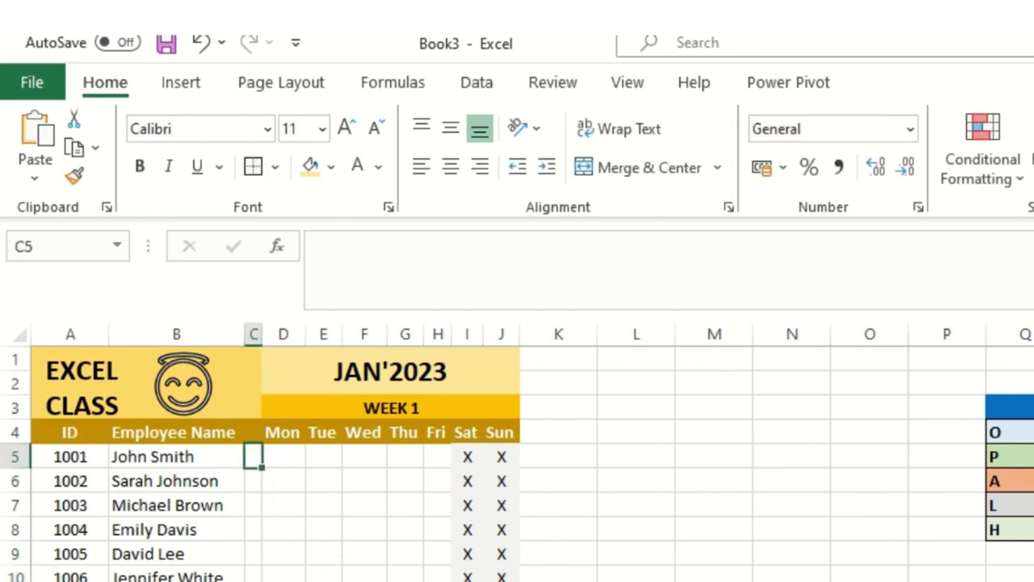
{"action": "scroll", "coordinate": [266, 558], "scroll_direction": "down", "scroll_amount": 7}
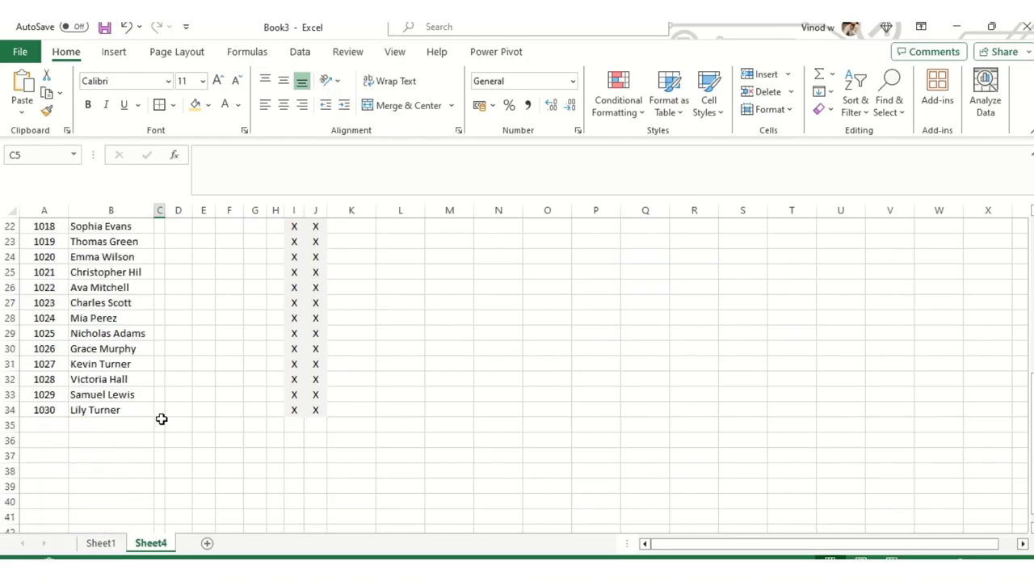
{"action": "left_click", "coordinate": [162, 418], "text": "shift"}
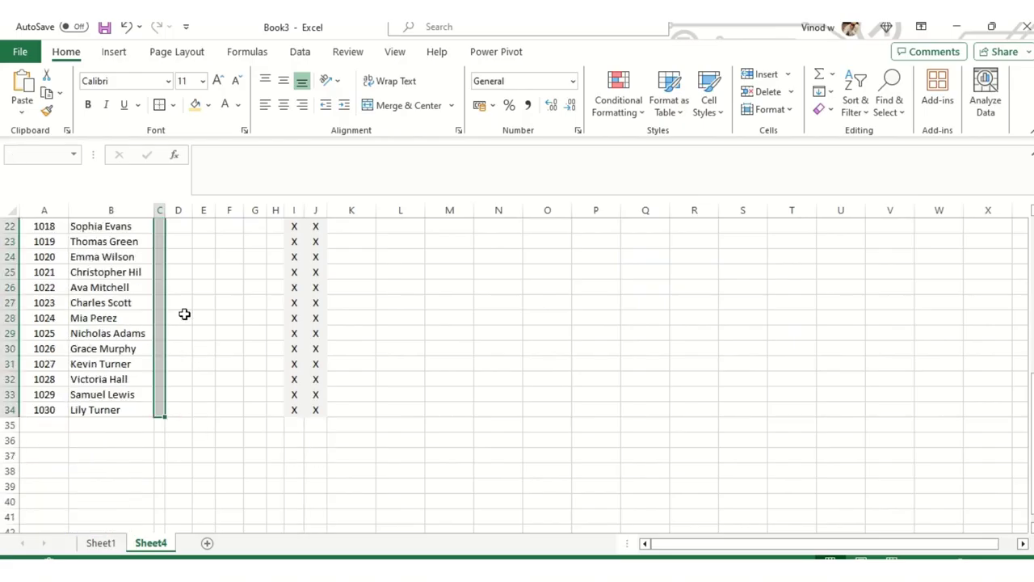
{"action": "scroll", "coordinate": [189, 312], "scroll_direction": "up", "scroll_amount": 7}
{"action": "left_click", "coordinate": [207, 105]}
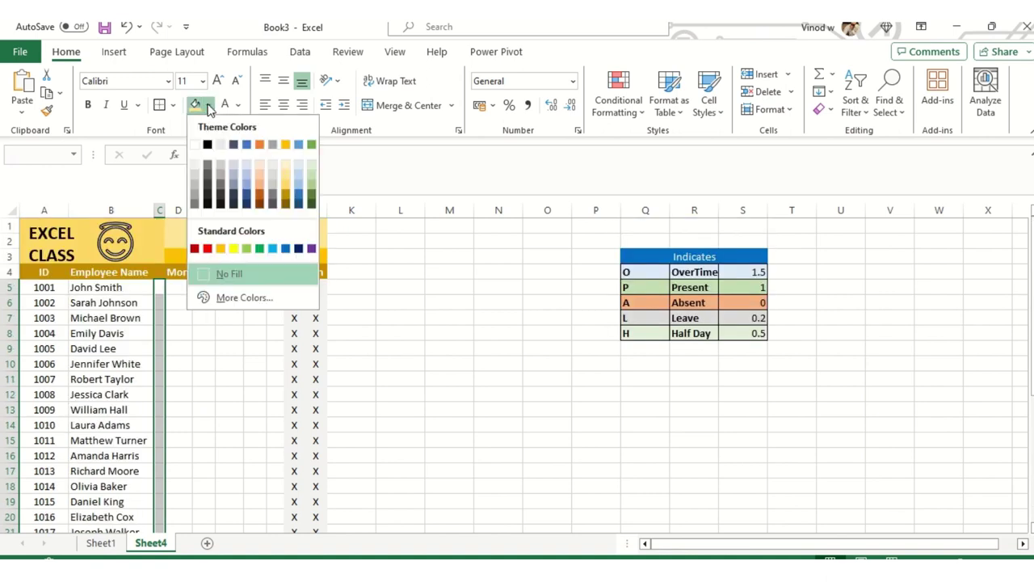
{"action": "left_click", "coordinate": [285, 172]}
{"action": "left_click", "coordinate": [204, 425]}
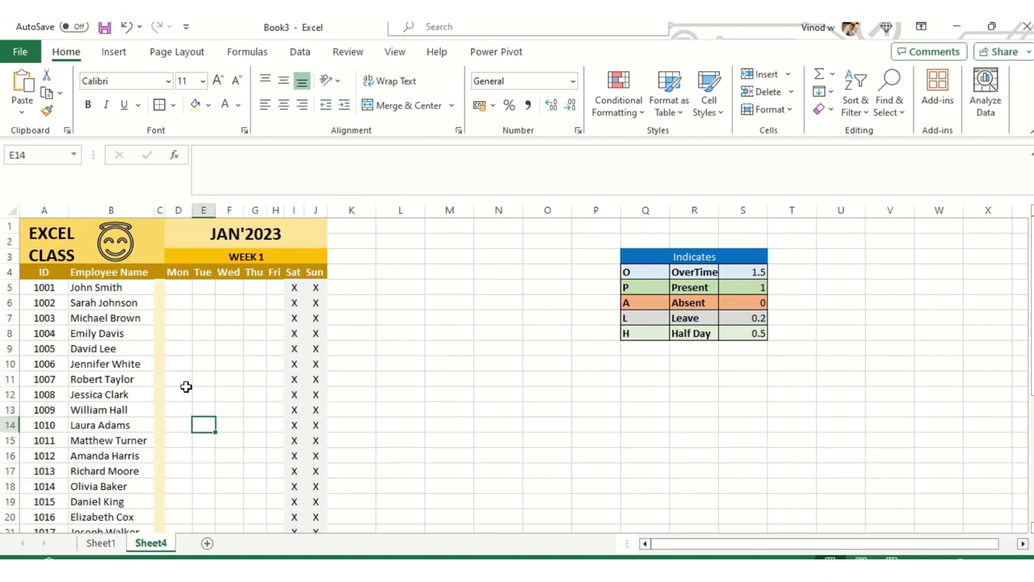
Step: Fill the employee IDs and names in A5:B34 with light gray
{"action": "left_click", "coordinate": [49, 290]}
{"action": "scroll", "coordinate": [131, 436], "scroll_direction": "down", "scroll_amount": 7}
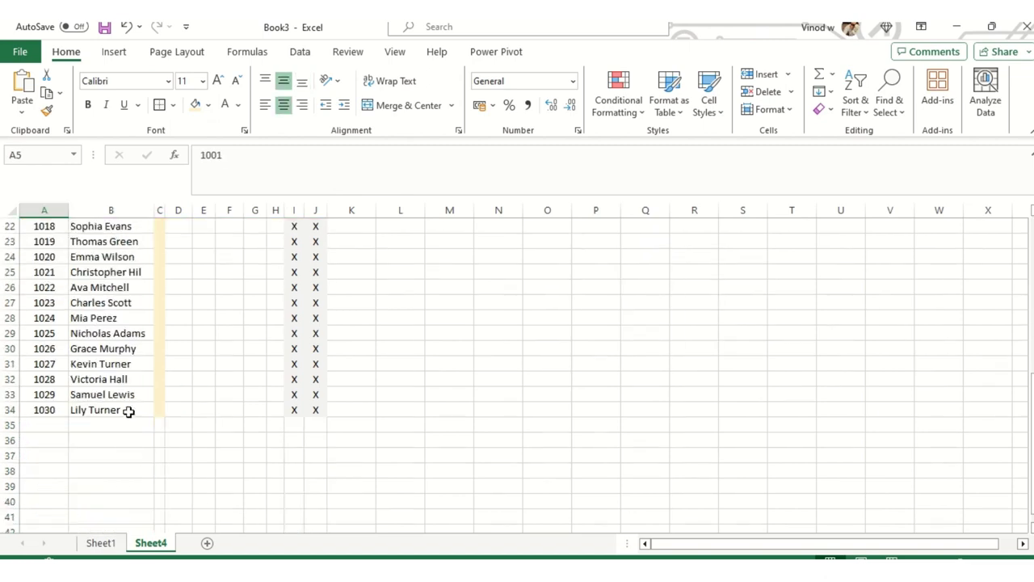
{"action": "left_click", "coordinate": [128, 411], "text": "shift"}
{"action": "scroll", "coordinate": [196, 360], "scroll_direction": "up", "scroll_amount": 7}
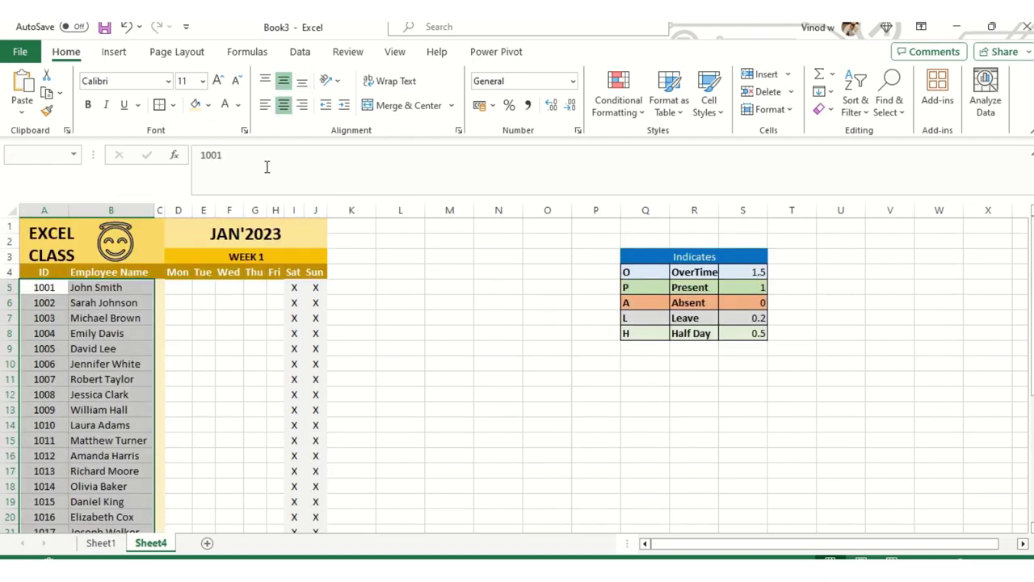
{"action": "left_click", "coordinate": [209, 106]}
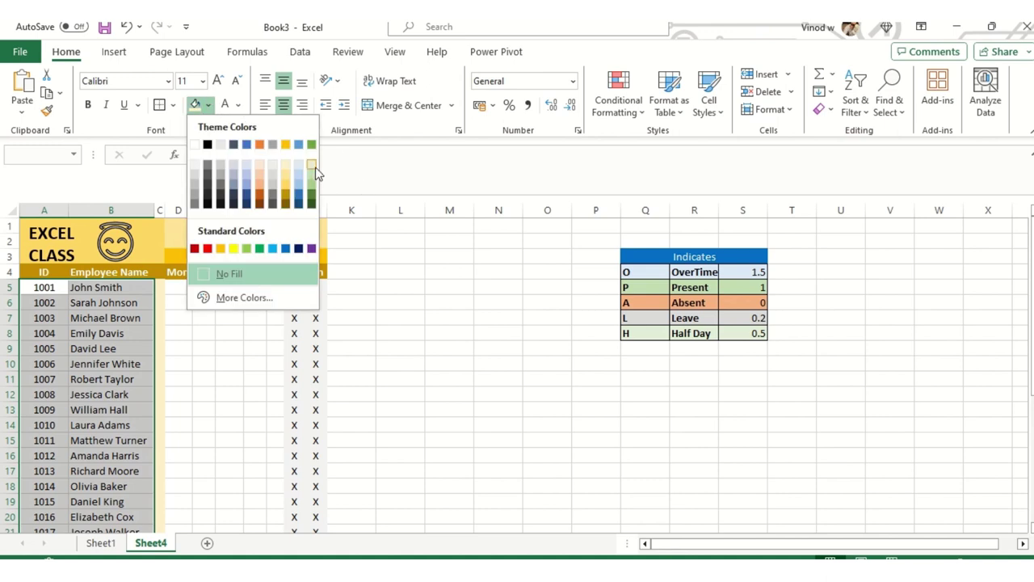
{"action": "left_click", "coordinate": [275, 173]}
{"action": "left_click", "coordinate": [182, 289]}
{"action": "scroll", "coordinate": [212, 370], "scroll_direction": "down", "scroll_amount": 6}
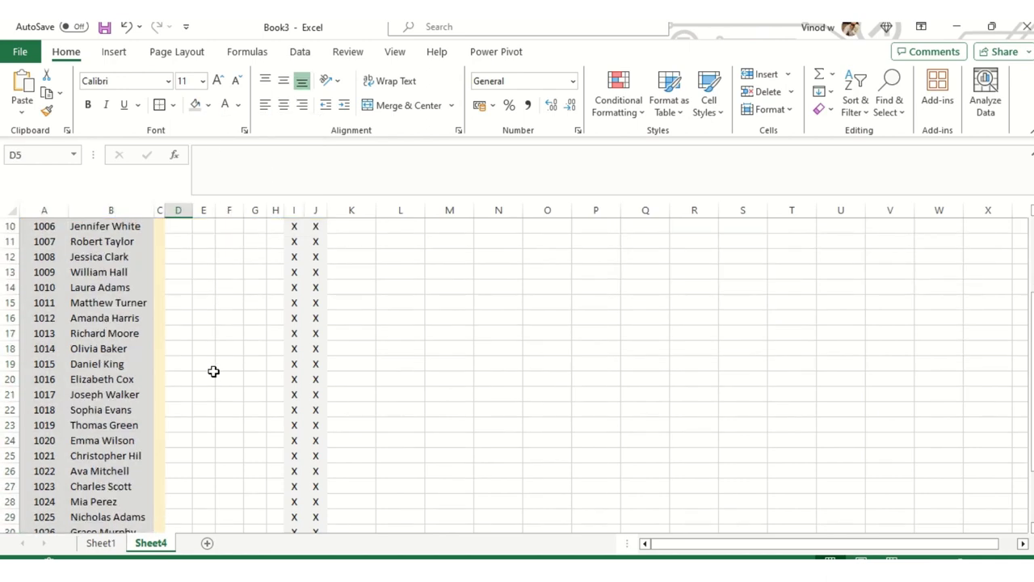
{"action": "scroll", "coordinate": [212, 393], "scroll_direction": "up", "scroll_amount": 6}
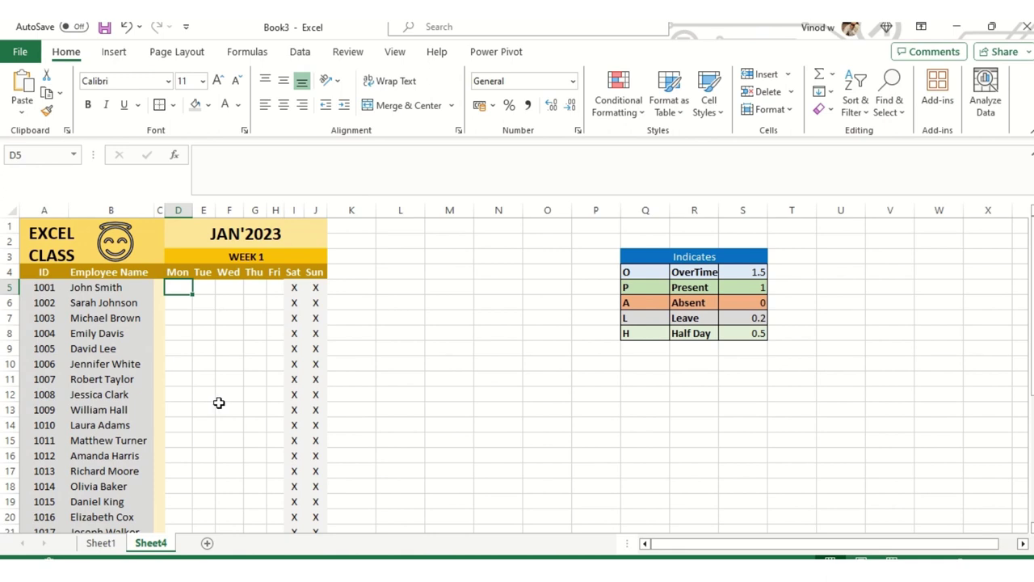
{"action": "scroll", "coordinate": [217, 402], "scroll_direction": "down", "scroll_amount": 7}
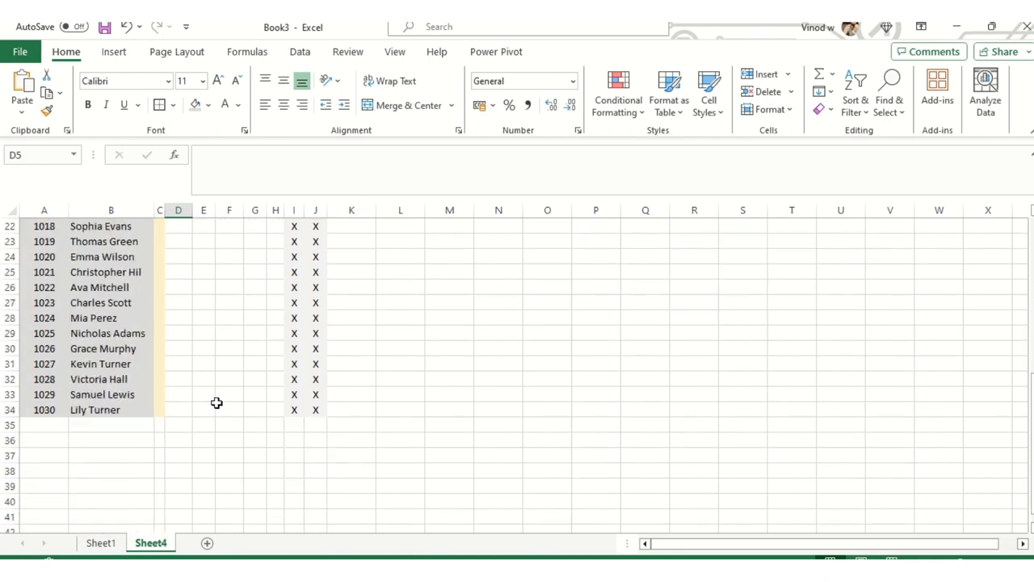
{"action": "scroll", "coordinate": [222, 407], "scroll_direction": "up", "scroll_amount": 7}
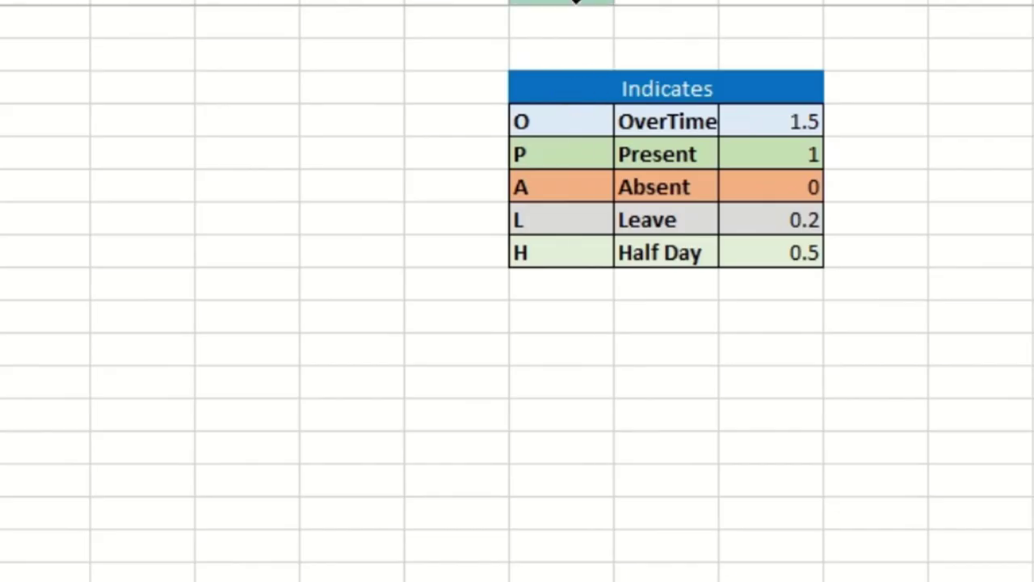
Step: Autofit columns Q to S to the contents of the Indicates legend
{"action": "left_click_drag", "start_coordinate": [645, 211], "coordinate": [743, 210]}
{"action": "double_click", "coordinate": [718, 2]}
{"action": "left_click", "coordinate": [562, 194]}
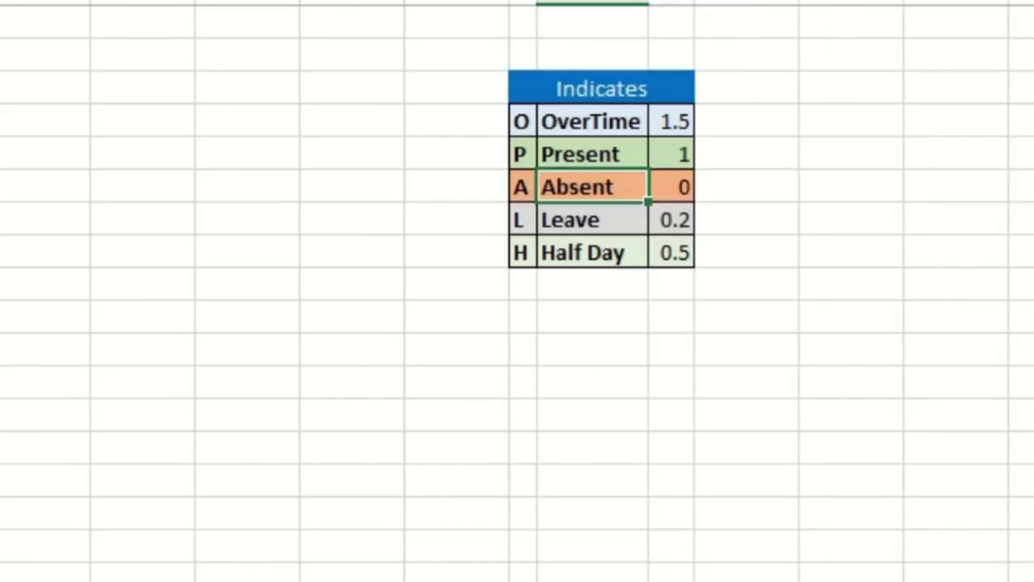
Step: Create a conditional formatting rule for the weekday cells D5:H34 that targets cells with specific text containing O
{"action": "scroll", "coordinate": [235, 364], "scroll_direction": "down", "scroll_amount": 7}
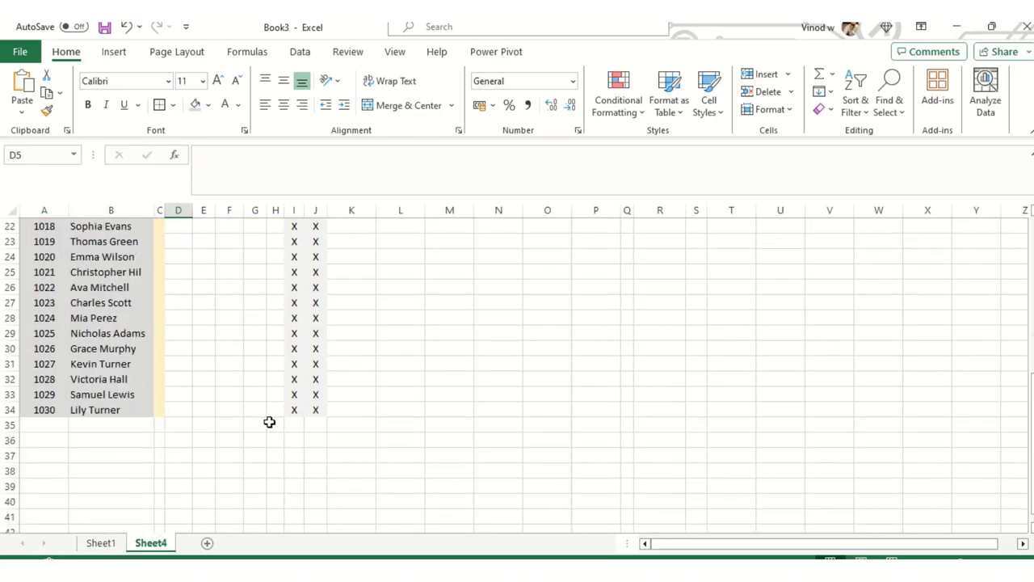
{"action": "left_click", "coordinate": [275, 410], "text": "shift"}
{"action": "scroll", "coordinate": [385, 425], "scroll_direction": "up", "scroll_amount": 7}
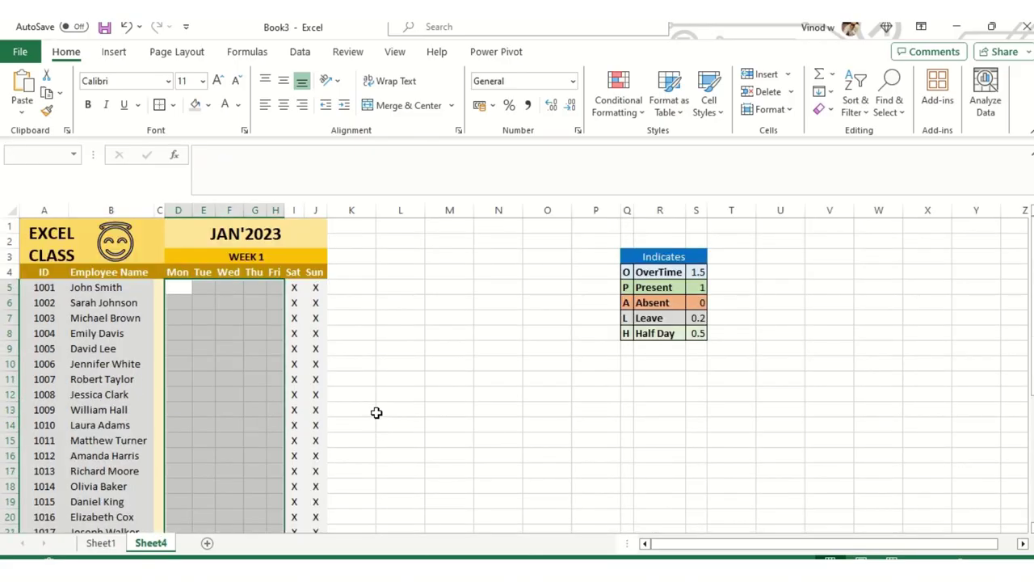
{"action": "left_click", "coordinate": [619, 111]}
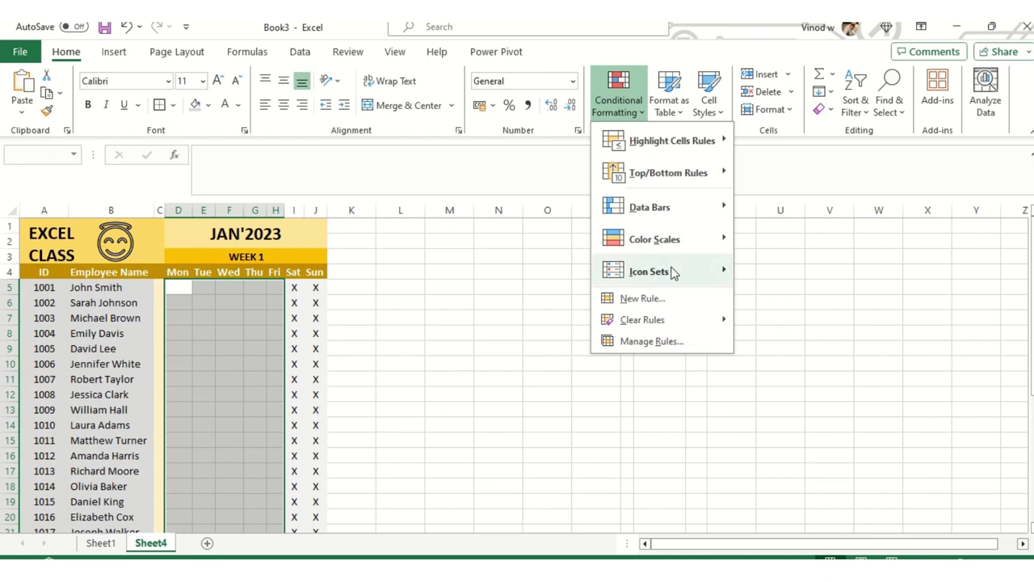
{"action": "left_click", "coordinate": [642, 298]}
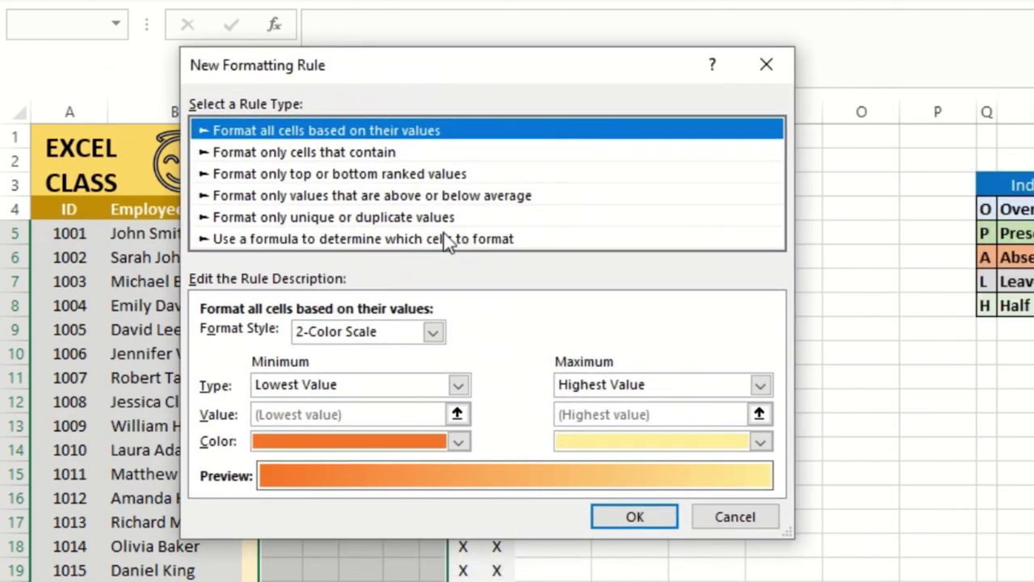
{"action": "left_click", "coordinate": [367, 158]}
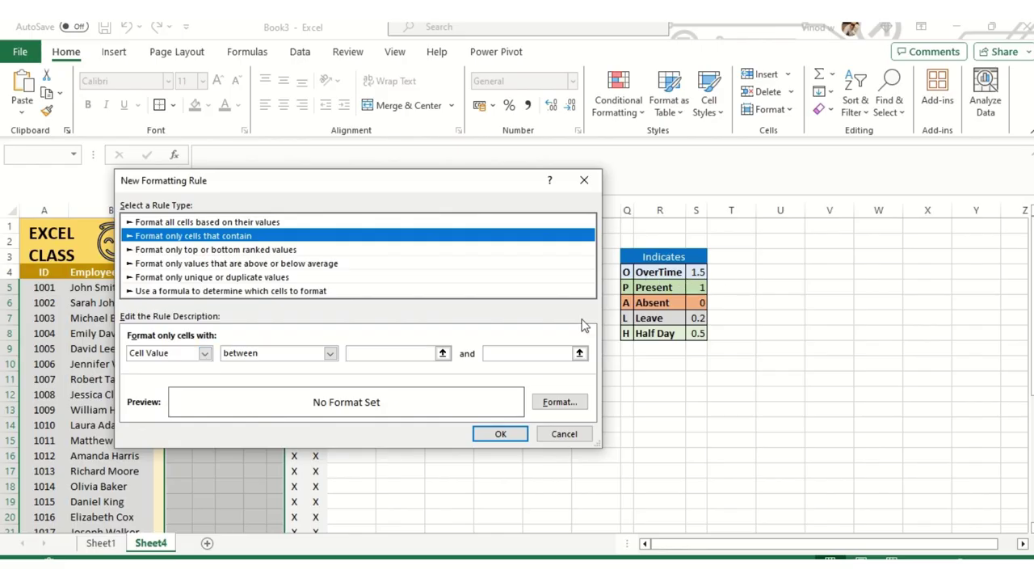
{"action": "left_click", "coordinate": [167, 356]}
{"action": "left_click", "coordinate": [167, 378]}
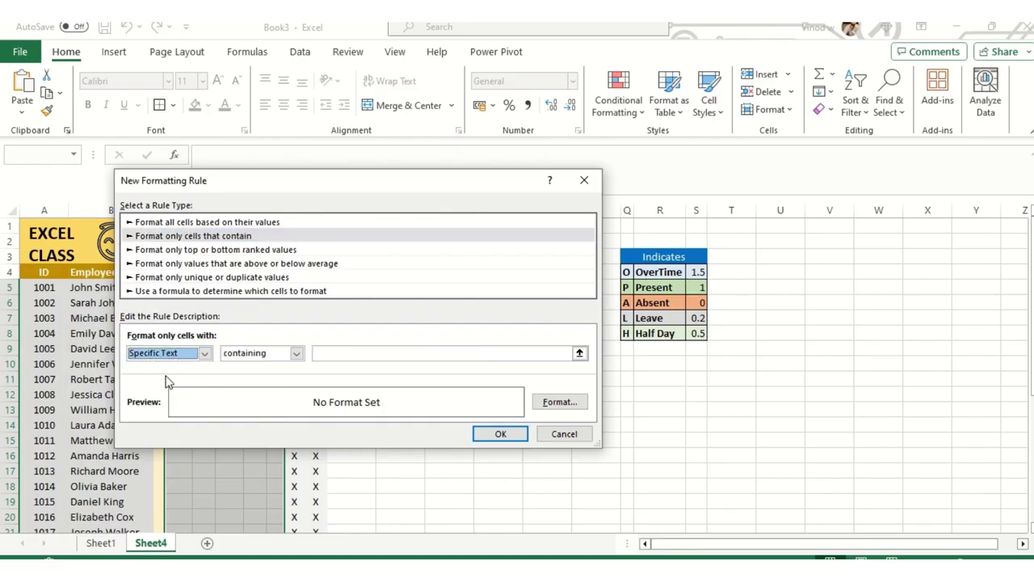
{"action": "left_click", "coordinate": [348, 355]}
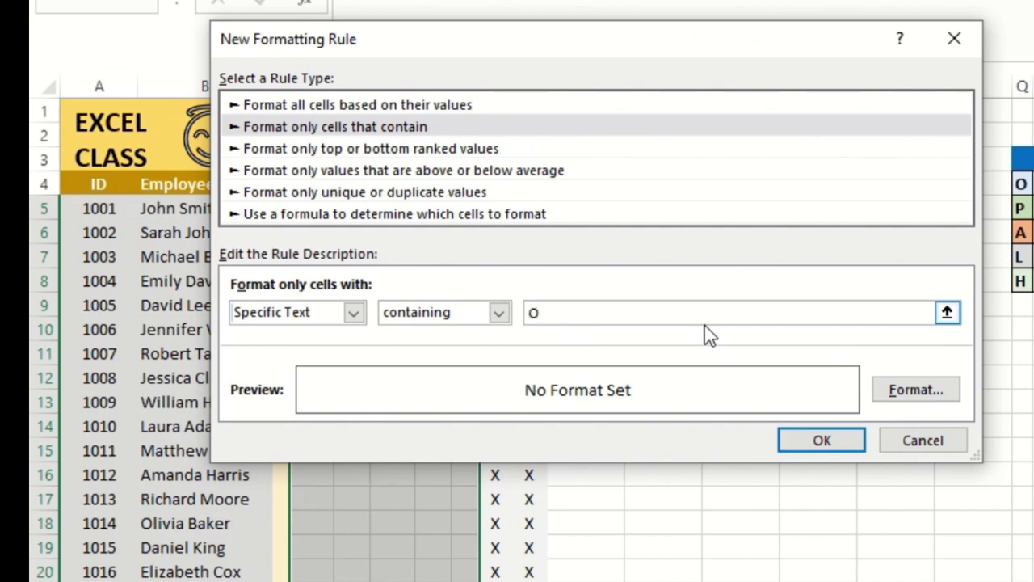
Step: Give the O rule a light blue fill and apply it to the weekday cells
{"action": "left_click", "coordinate": [940, 390]}
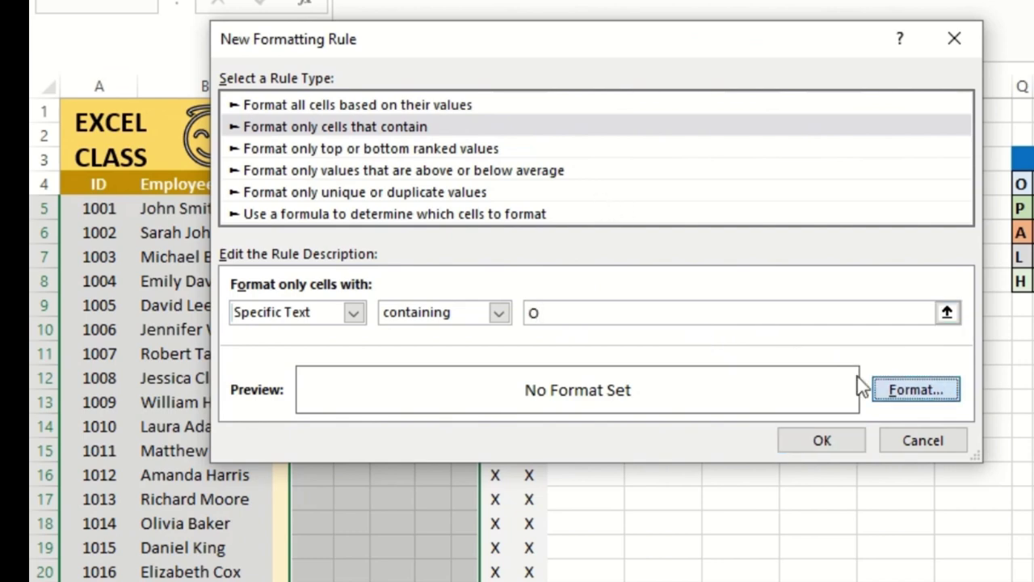
{"action": "left_click", "coordinate": [916, 391]}
{"action": "left_click", "coordinate": [858, 82]}
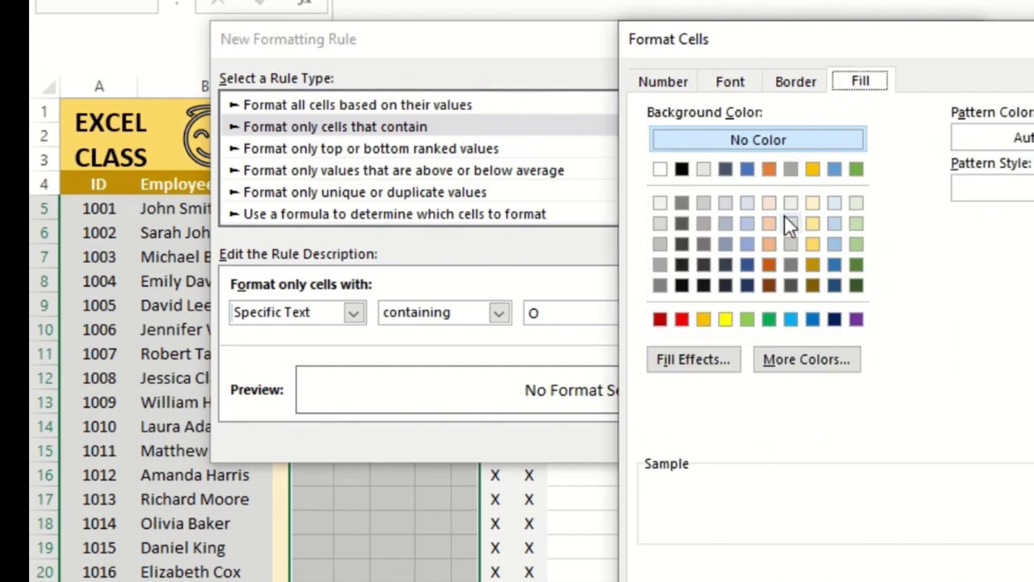
{"action": "left_click", "coordinate": [790, 319]}
{"action": "key", "text": "Return"}
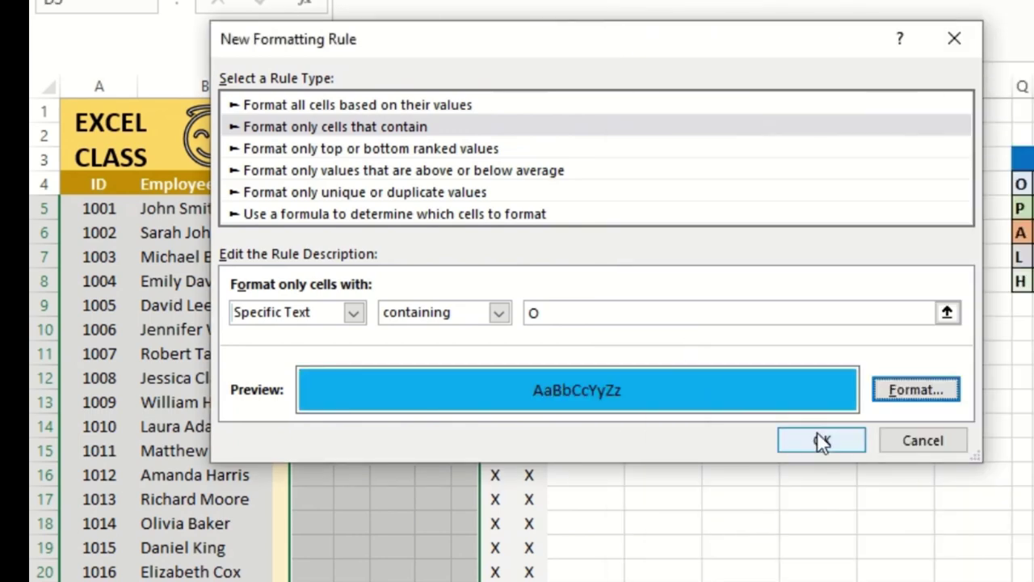
{"action": "left_click", "coordinate": [822, 440]}
Step: Add a second conditional formatting rule to D5:H34 for cells with specific text containing P
{"action": "left_click", "coordinate": [629, 110]}
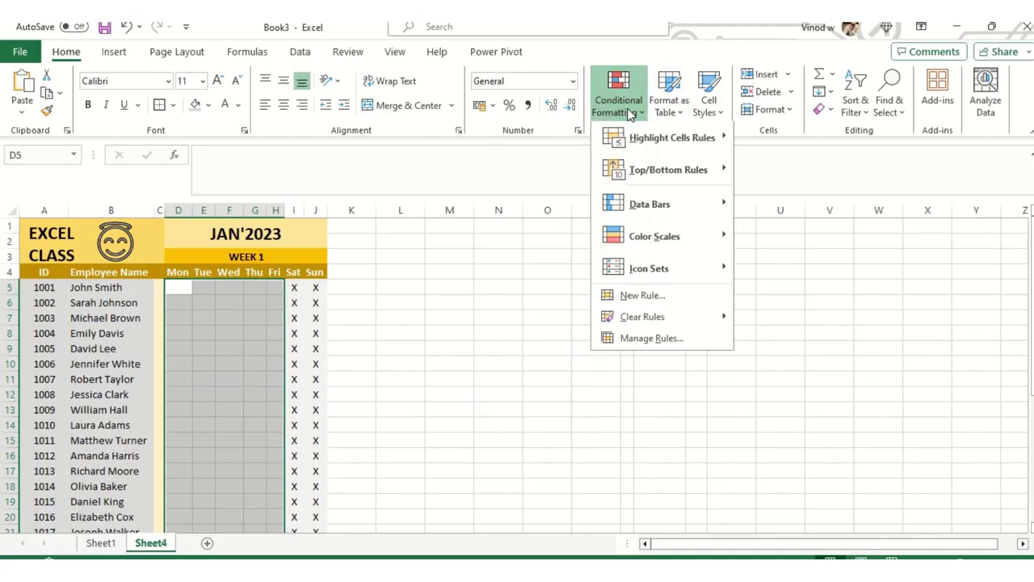
{"action": "left_click", "coordinate": [671, 296]}
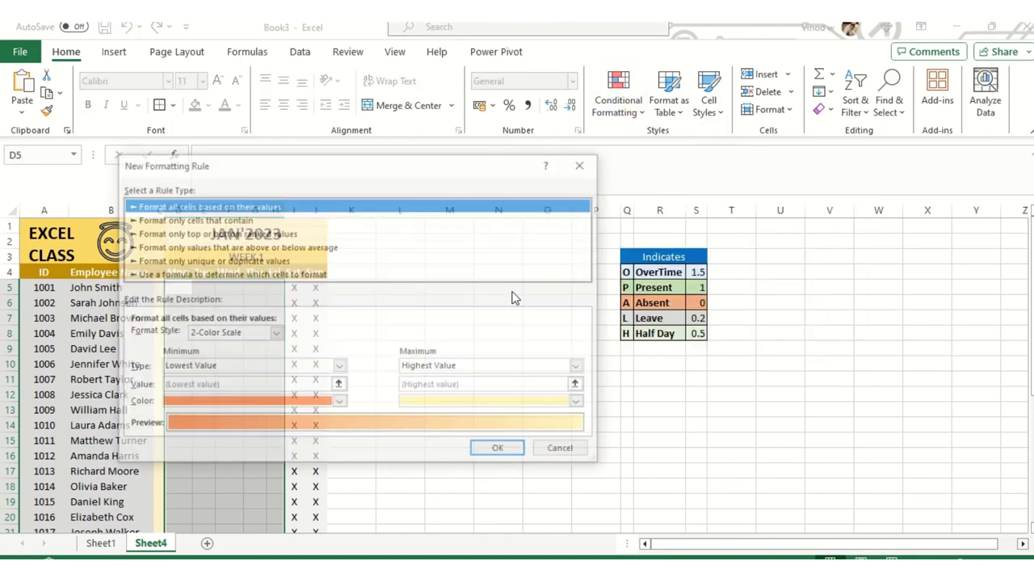
{"action": "left_click", "coordinate": [234, 219]}
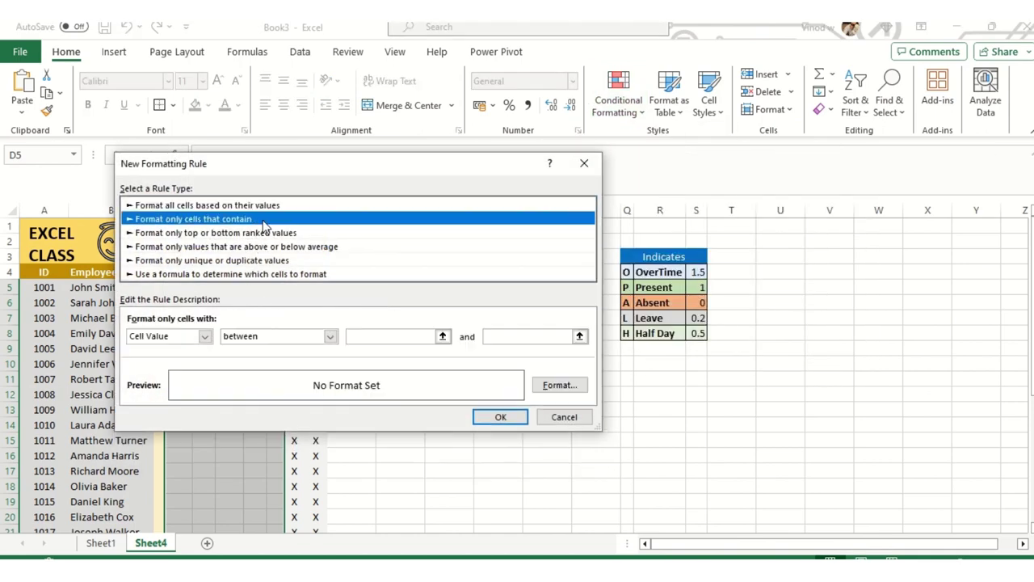
{"action": "left_click", "coordinate": [188, 335]}
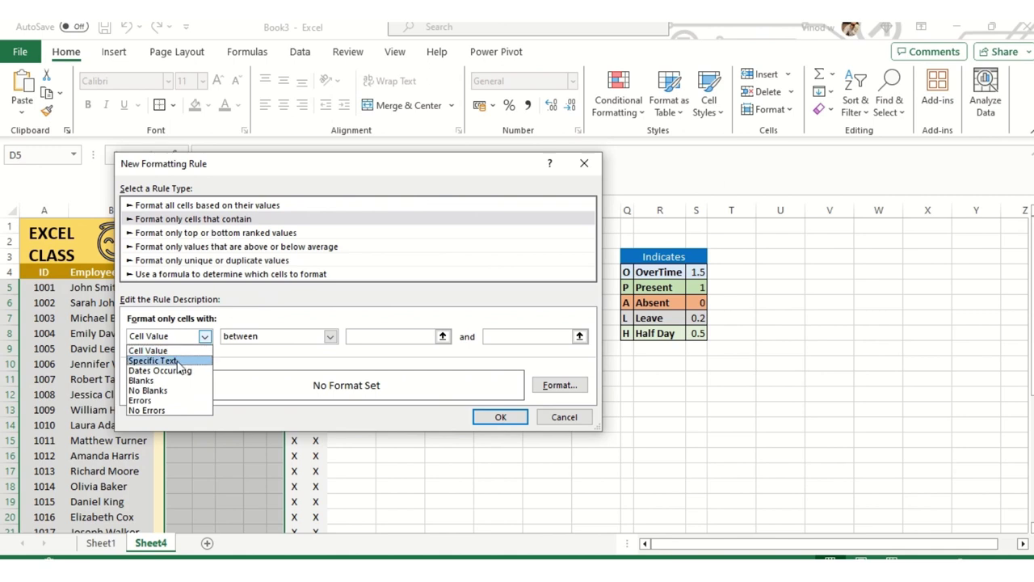
{"action": "left_click", "coordinate": [179, 360]}
{"action": "left_click", "coordinate": [350, 338]}
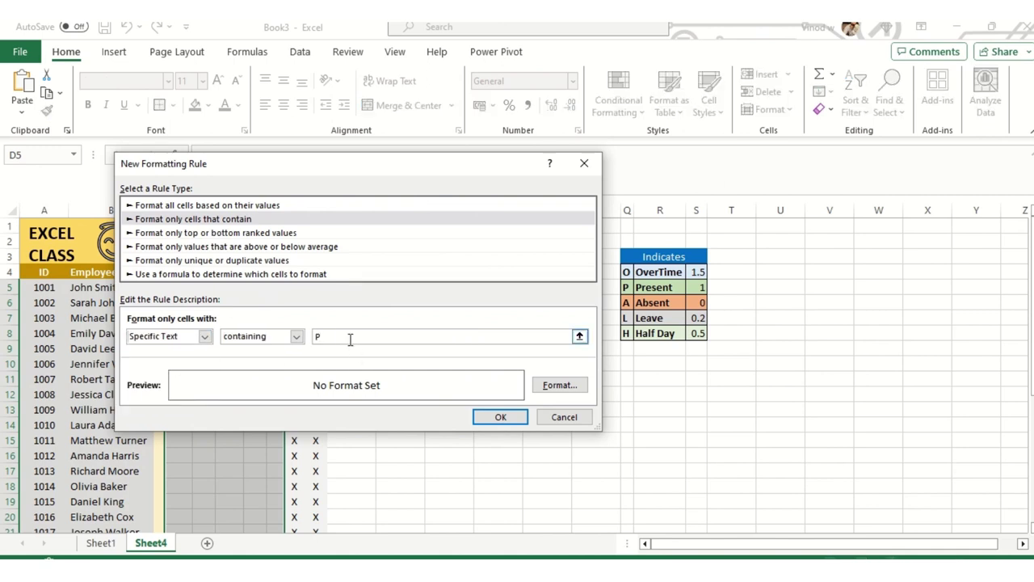
Step: Give the P rule a green fill and apply it to the weekday cells
{"action": "left_click", "coordinate": [559, 384]}
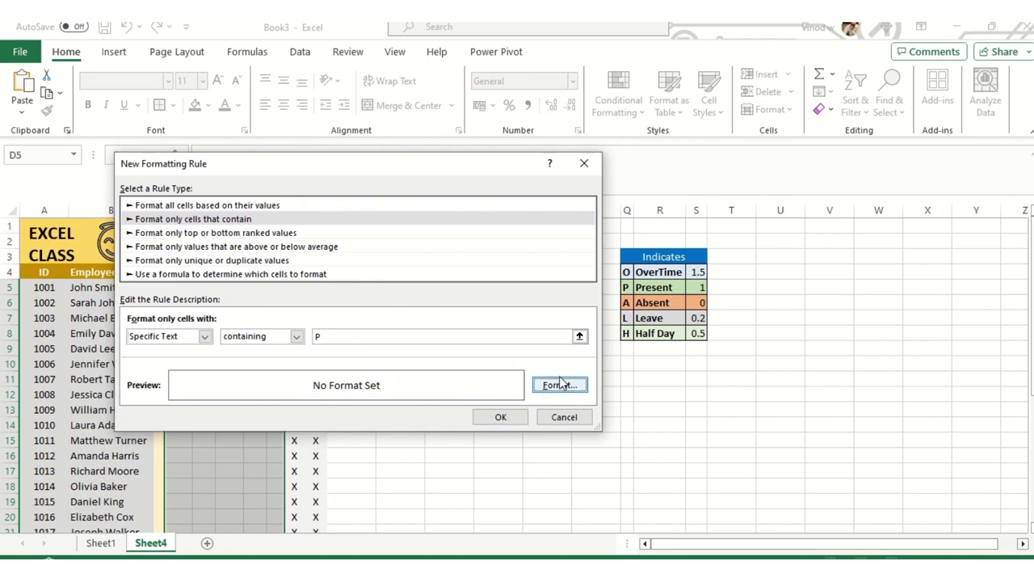
{"action": "left_click", "coordinate": [559, 384]}
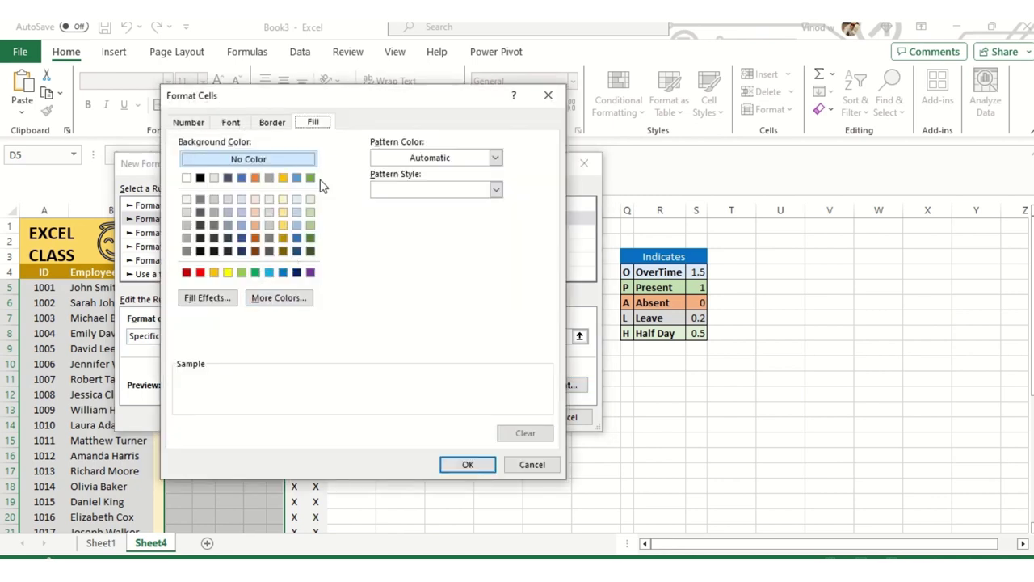
{"action": "left_click", "coordinate": [311, 177]}
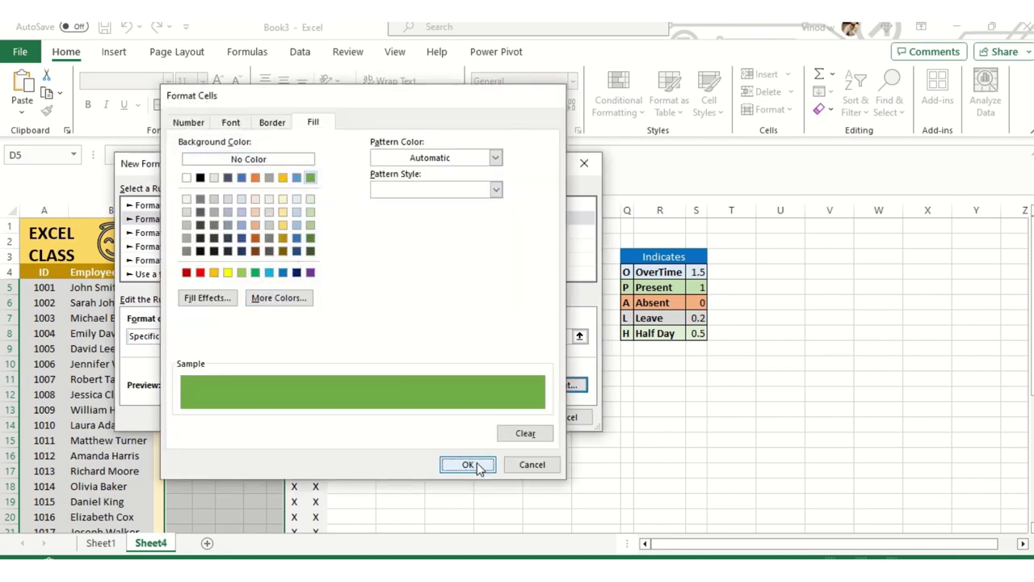
{"action": "left_click", "coordinate": [475, 463]}
{"action": "left_click", "coordinate": [483, 416]}
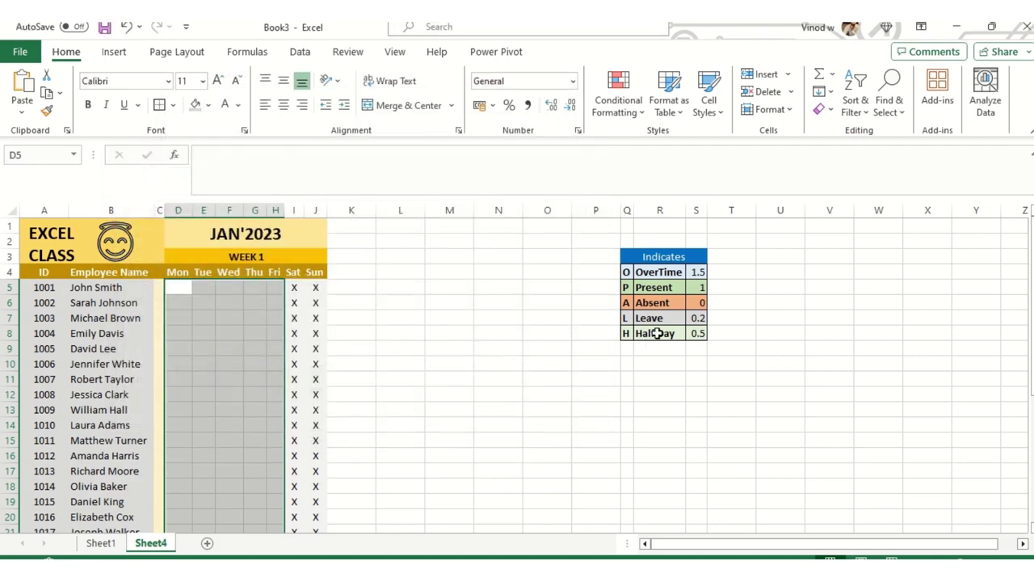
Step: Add a conditional formatting rule to the selected weekday cells for cells with specific text containing A
{"action": "left_click", "coordinate": [619, 101]}
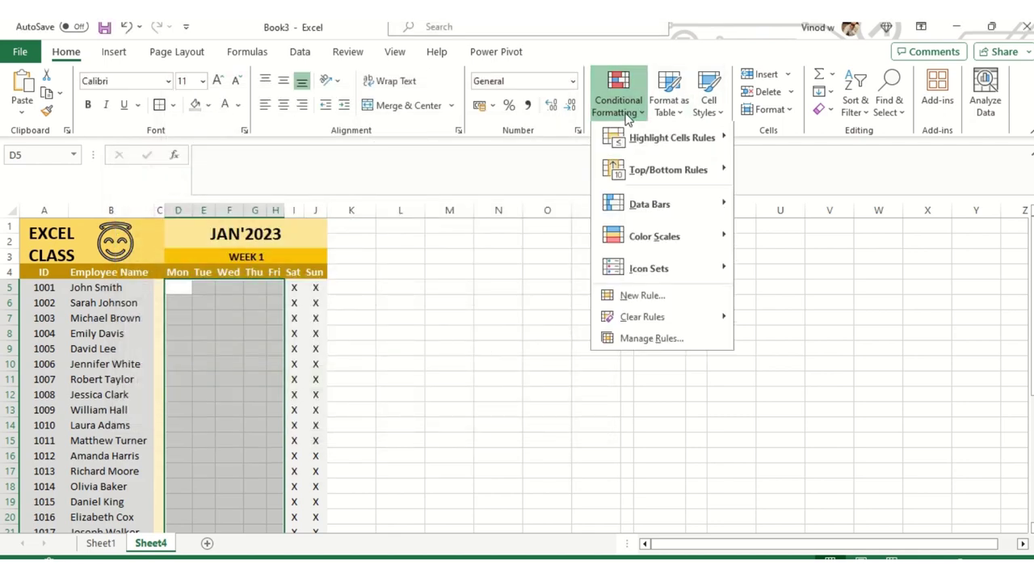
{"action": "left_click", "coordinate": [679, 298]}
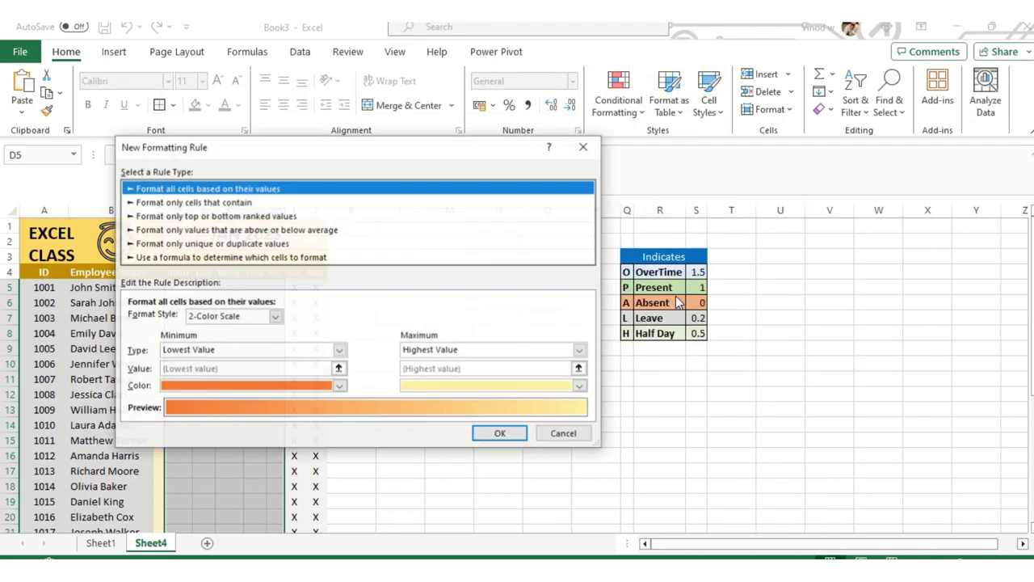
{"action": "left_click", "coordinate": [247, 203]}
{"action": "left_click", "coordinate": [202, 320]}
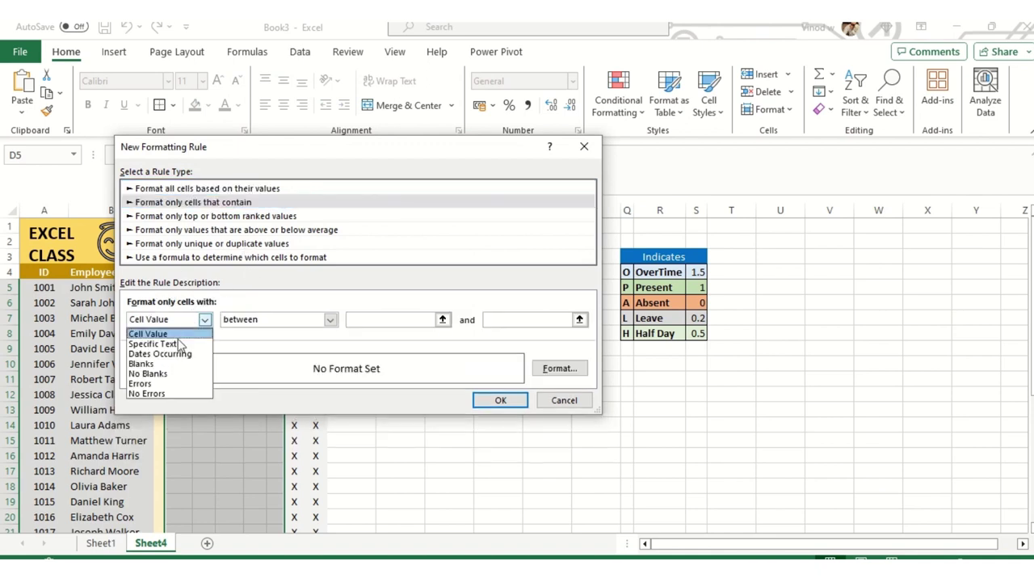
{"action": "left_click", "coordinate": [153, 343]}
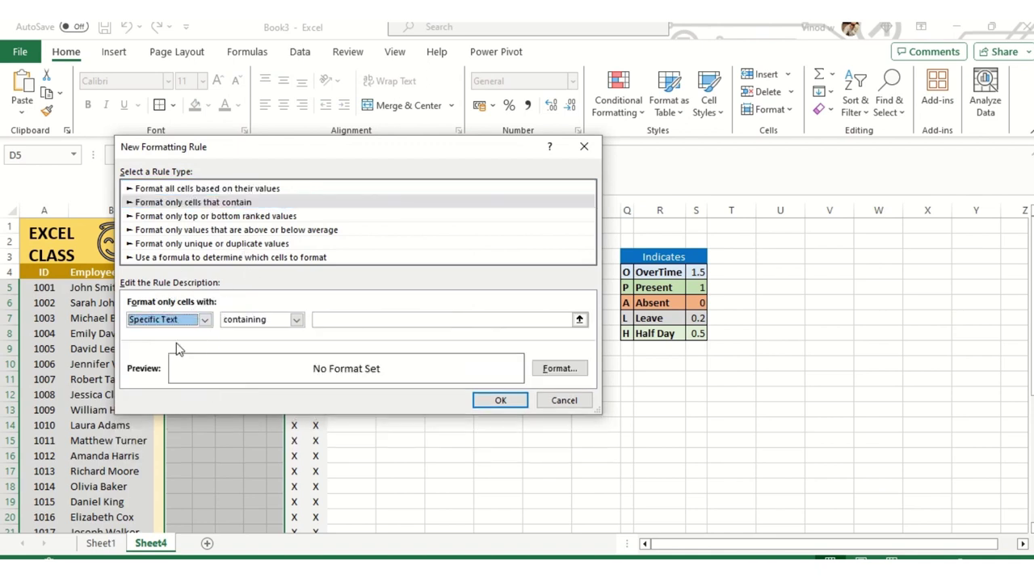
{"action": "left_click", "coordinate": [350, 321]}
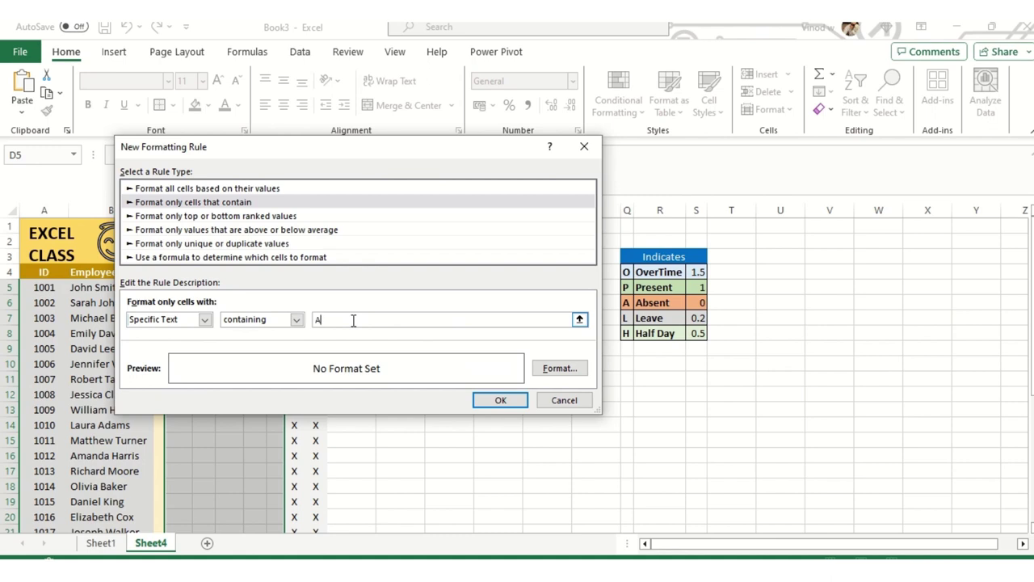
Step: Give the A rule a light orange fill and apply it to the weekday cells
{"action": "left_click", "coordinate": [566, 368]}
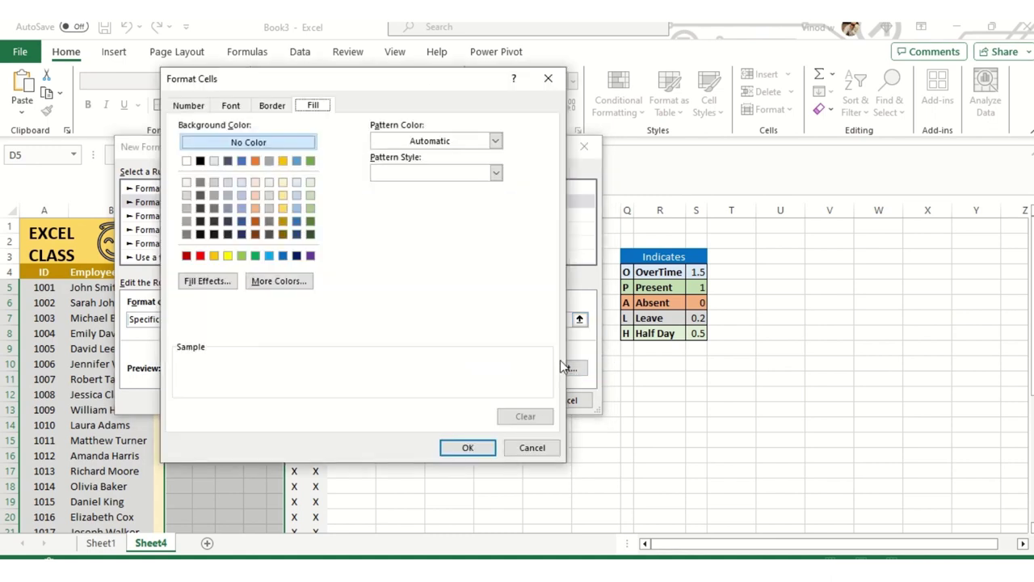
{"action": "left_click", "coordinate": [255, 208]}
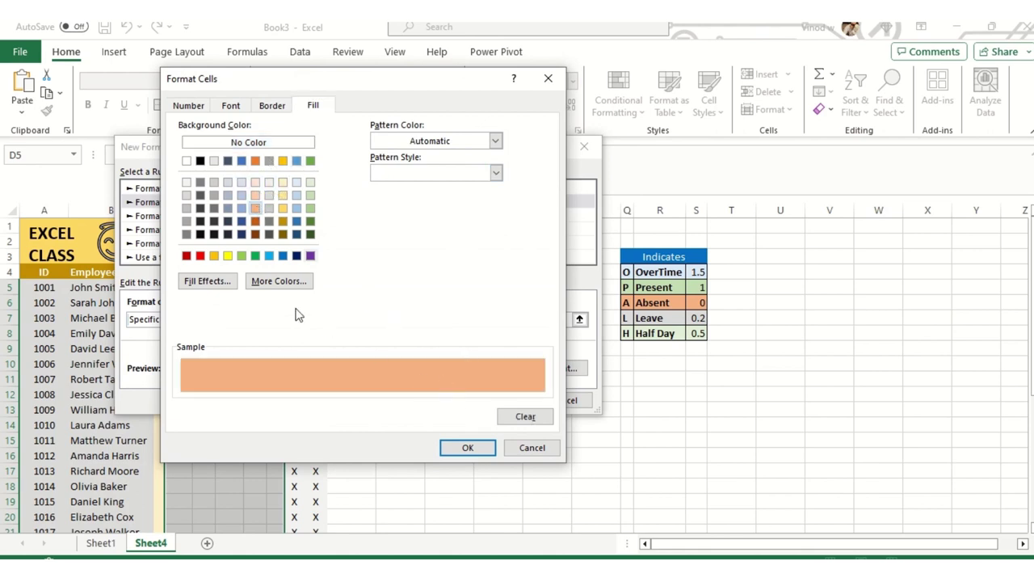
{"action": "left_click", "coordinate": [473, 449]}
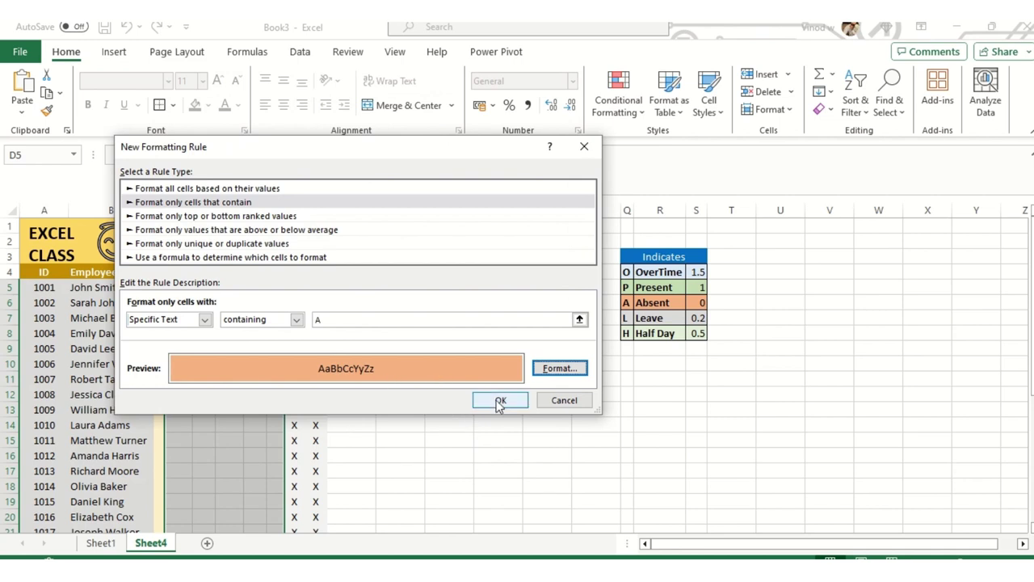
{"action": "left_click", "coordinate": [499, 401]}
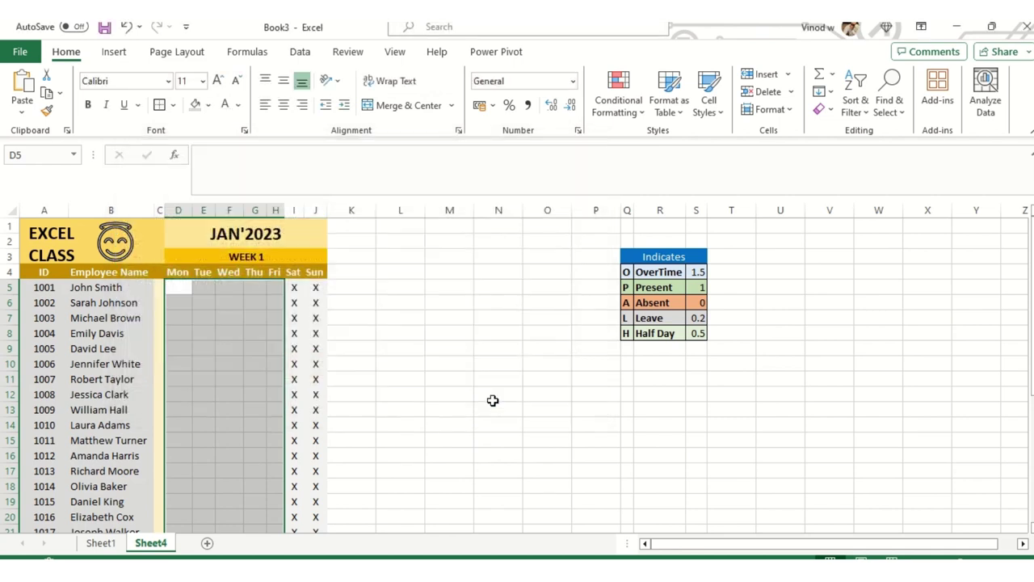
Step: Add a conditional formatting rule to the selected weekday cells for cells with specific text containing L
{"action": "left_click", "coordinate": [623, 108]}
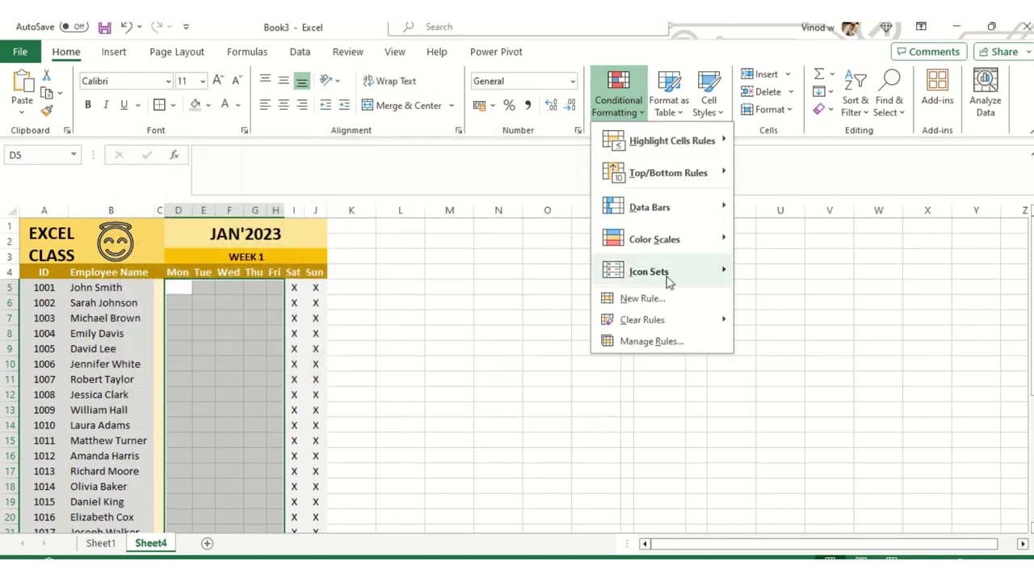
{"action": "left_click", "coordinate": [670, 303]}
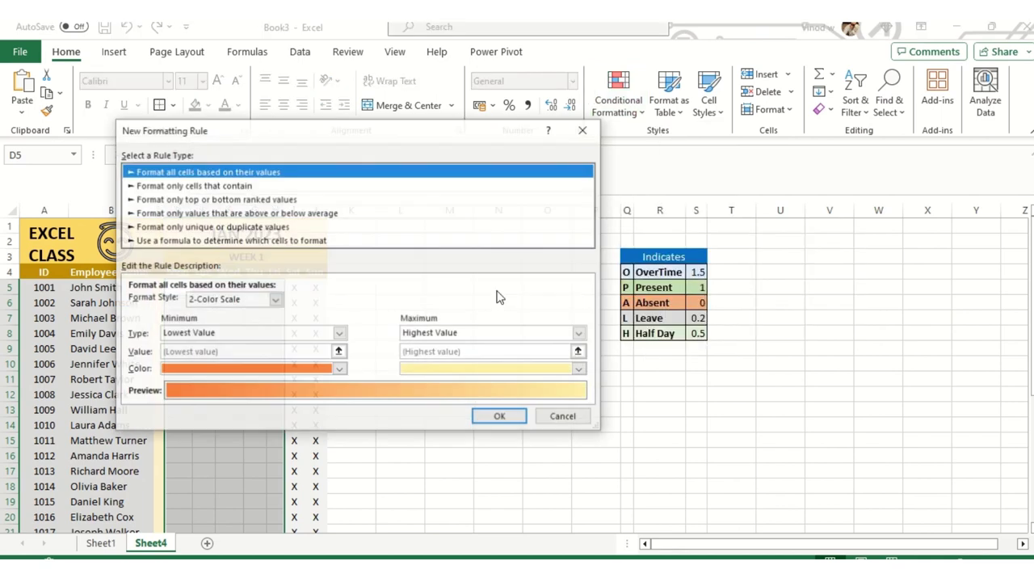
{"action": "left_click", "coordinate": [230, 186]}
{"action": "left_click", "coordinate": [204, 302]}
{"action": "left_click", "coordinate": [169, 327]}
{"action": "left_click", "coordinate": [358, 302]}
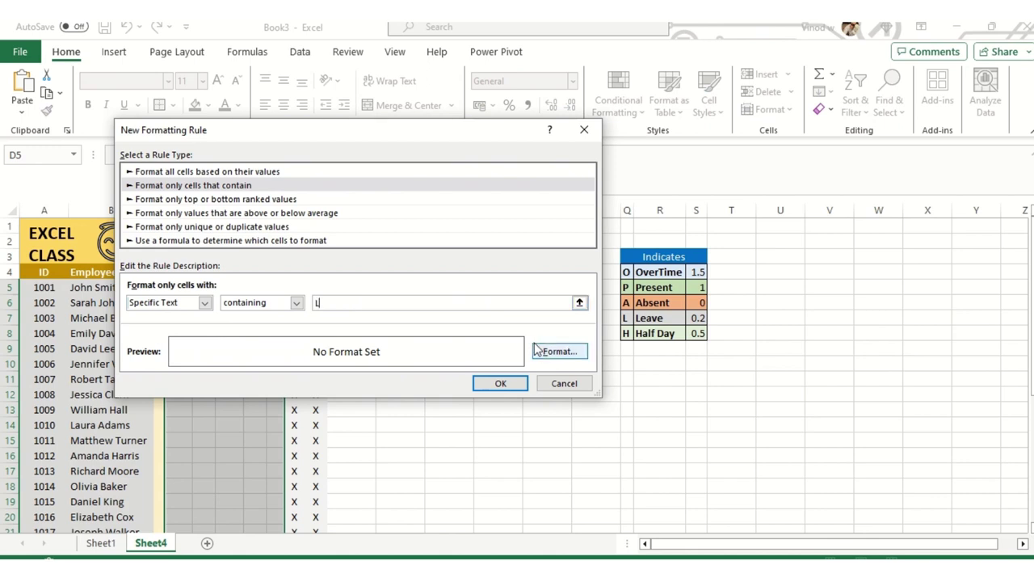
Step: Give the L rule a light gold fill and apply it to the weekday cells
{"action": "left_click", "coordinate": [559, 351]}
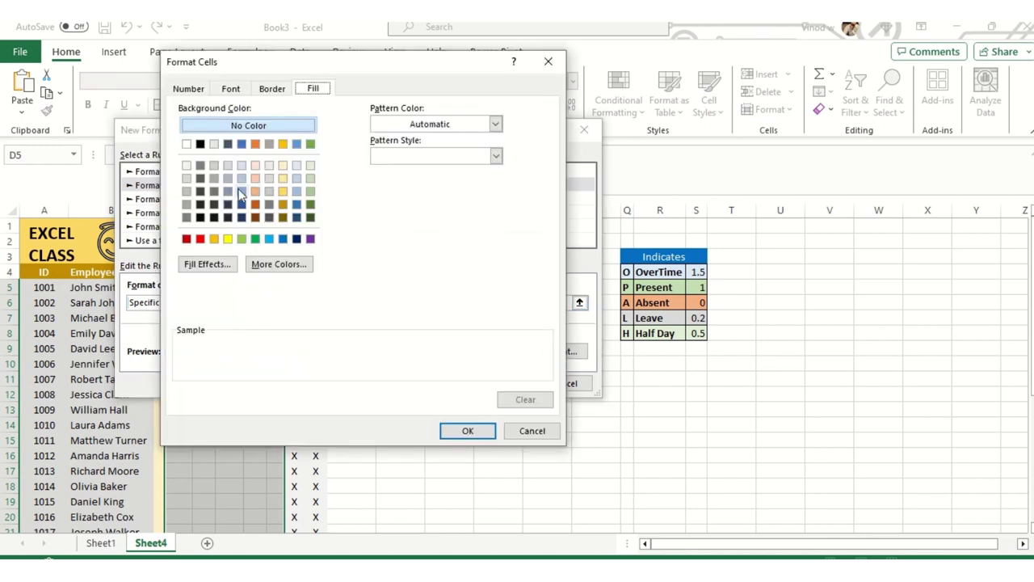
{"action": "left_click", "coordinate": [241, 179]}
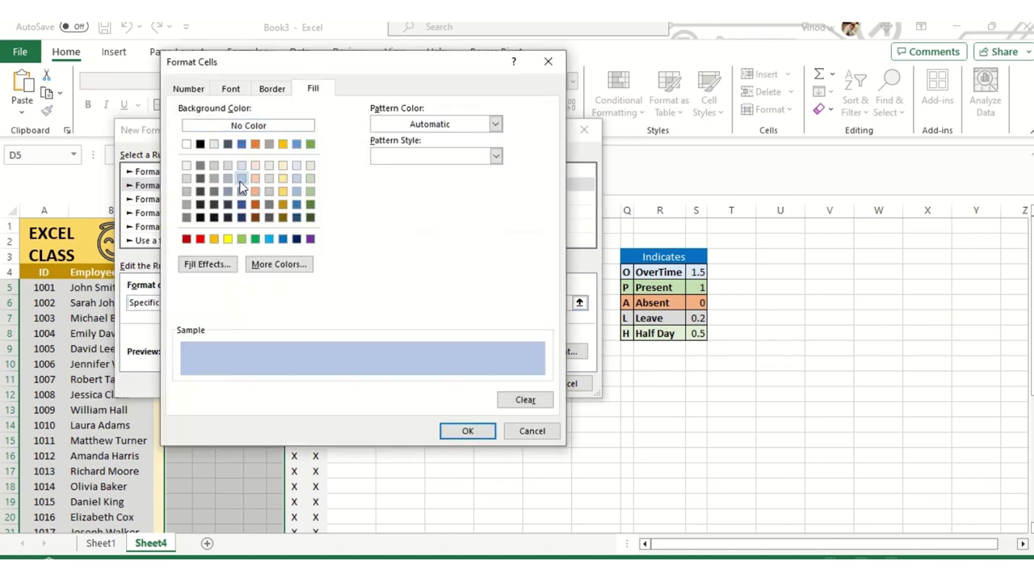
{"action": "left_click", "coordinate": [283, 192]}
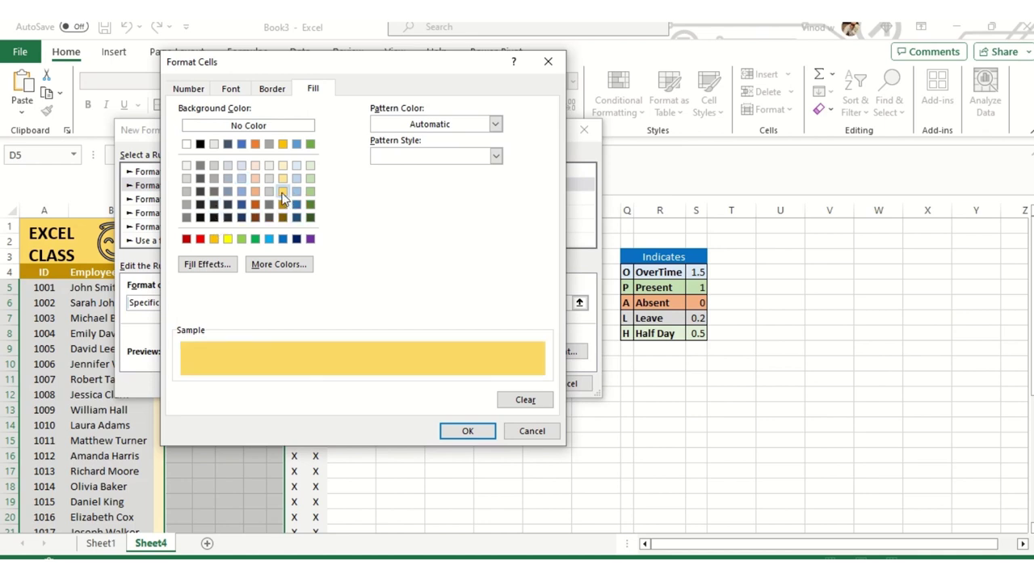
{"action": "left_click", "coordinate": [477, 432]}
{"action": "left_click", "coordinate": [497, 380]}
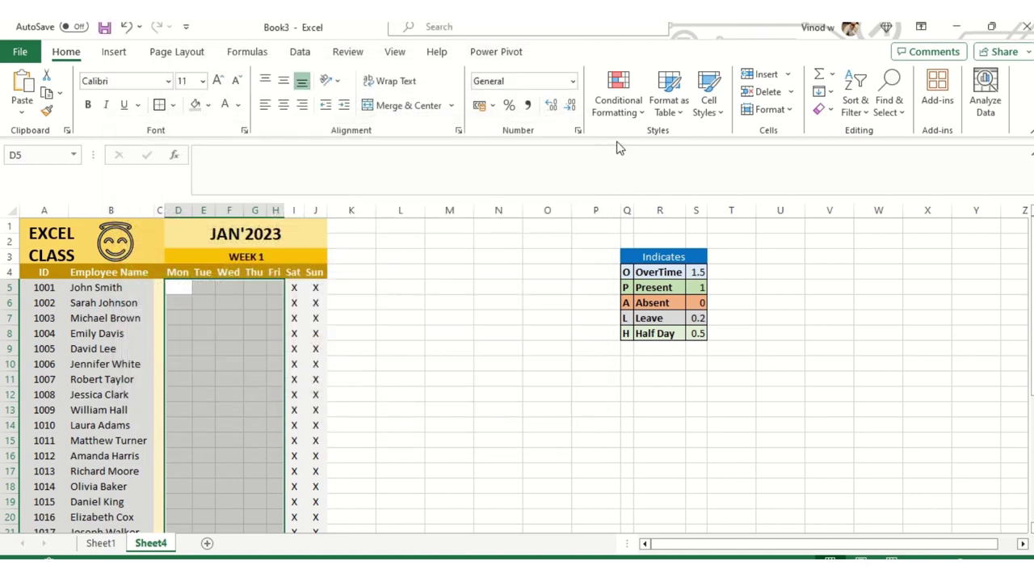
Step: Add a conditional formatting rule to the selected weekday cells for cells with specific text containing H
{"action": "left_click", "coordinate": [618, 93]}
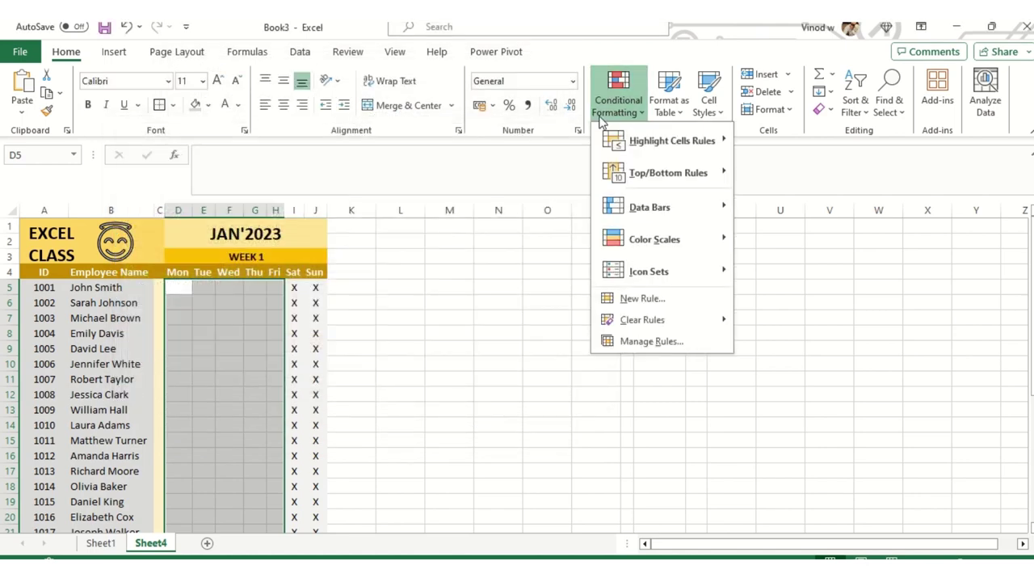
{"action": "left_click", "coordinate": [666, 303]}
{"action": "left_click", "coordinate": [253, 167]}
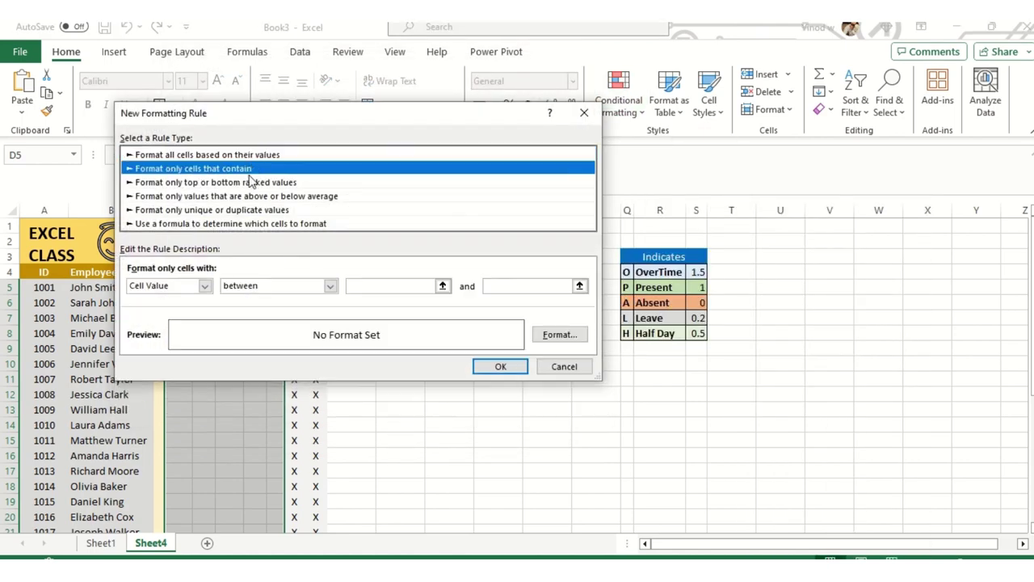
{"action": "left_click", "coordinate": [204, 286]}
{"action": "left_click", "coordinate": [182, 311]}
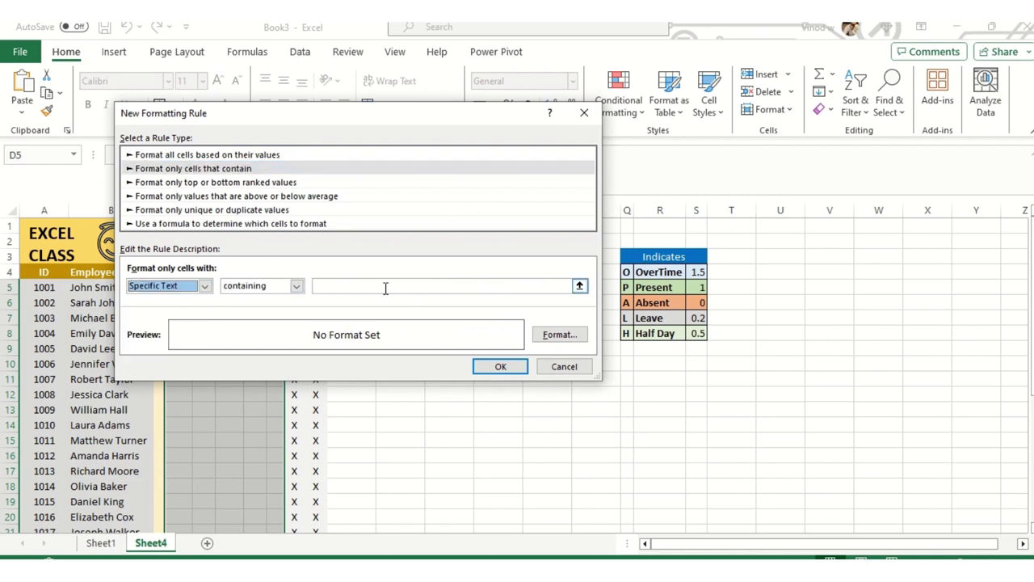
{"action": "left_click", "coordinate": [367, 287]}
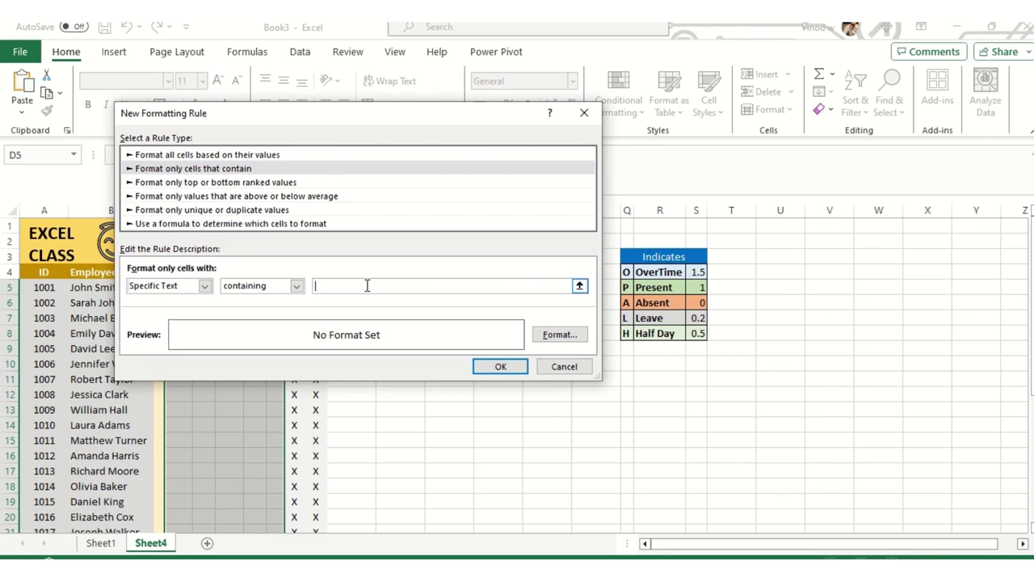
Step: Give the H rule a custom bright green fill and apply it to the weekday cells
{"action": "left_click", "coordinate": [559, 334]}
{"action": "left_click", "coordinate": [310, 222]}
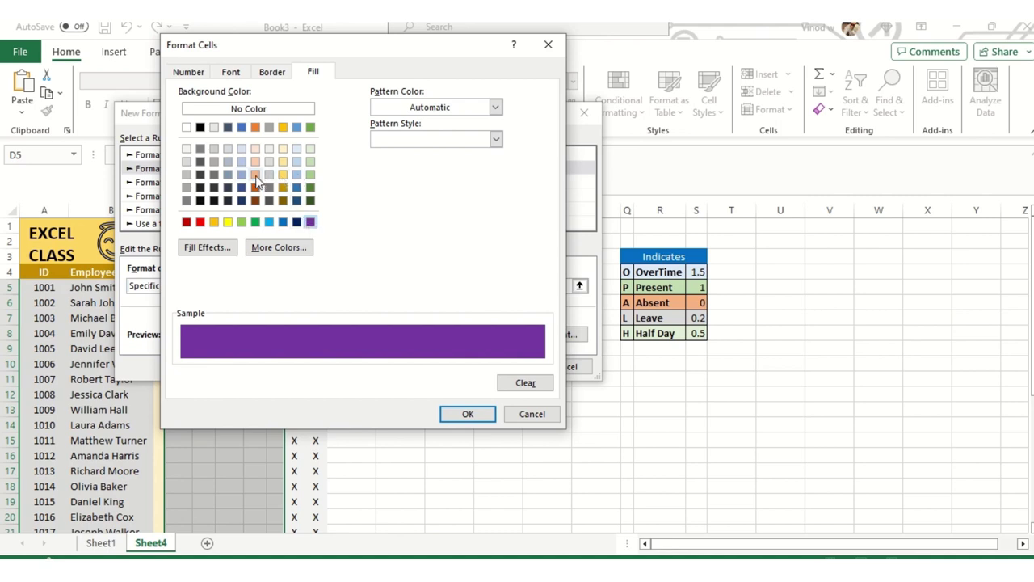
{"action": "left_click", "coordinate": [283, 248]}
{"action": "left_click_drag", "start_coordinate": [353, 210], "coordinate": [306, 170]}
{"action": "left_click", "coordinate": [453, 131]}
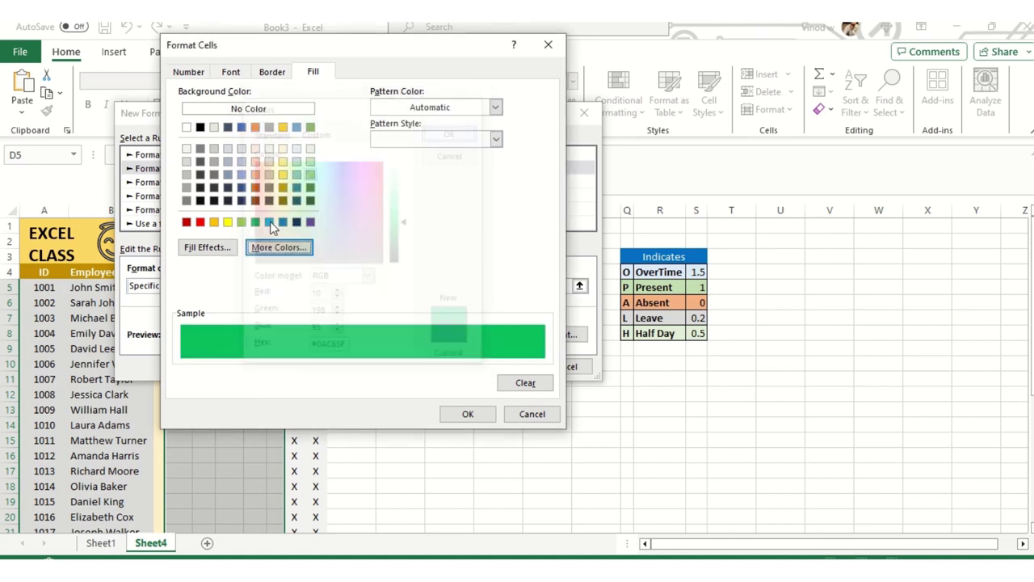
{"action": "left_click", "coordinate": [468, 414]}
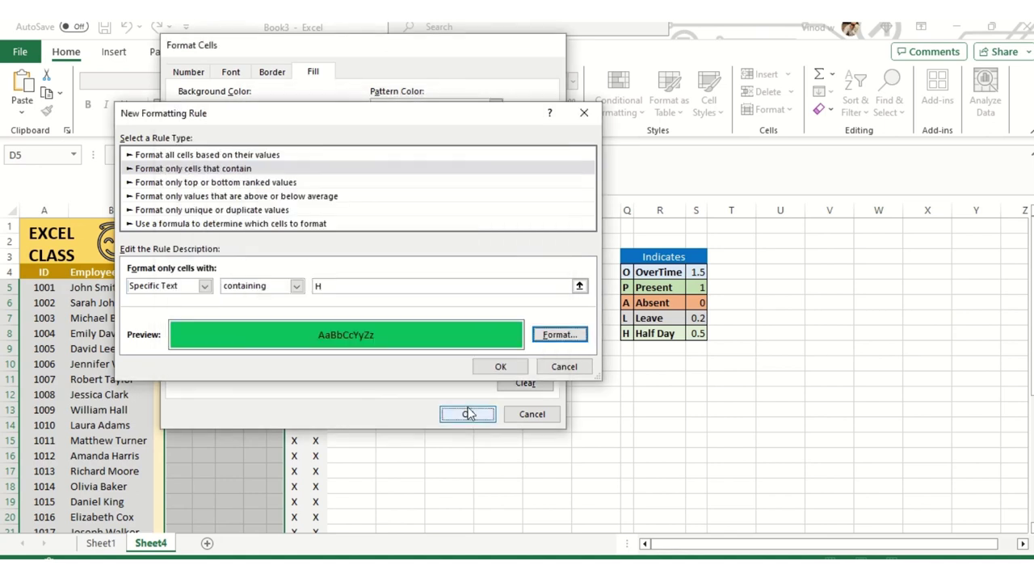
{"action": "left_click", "coordinate": [498, 367]}
Step: Enter the overtime code O in cell D5, the Monday entry of employee 1001
{"action": "left_click", "coordinate": [184, 289]}
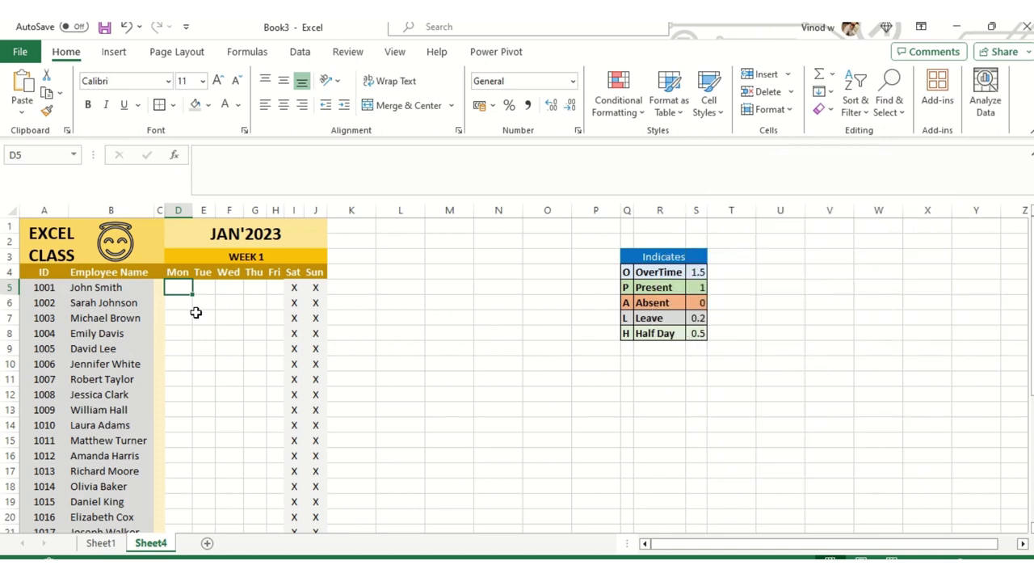
{"action": "left_click", "coordinate": [1032, 160]}
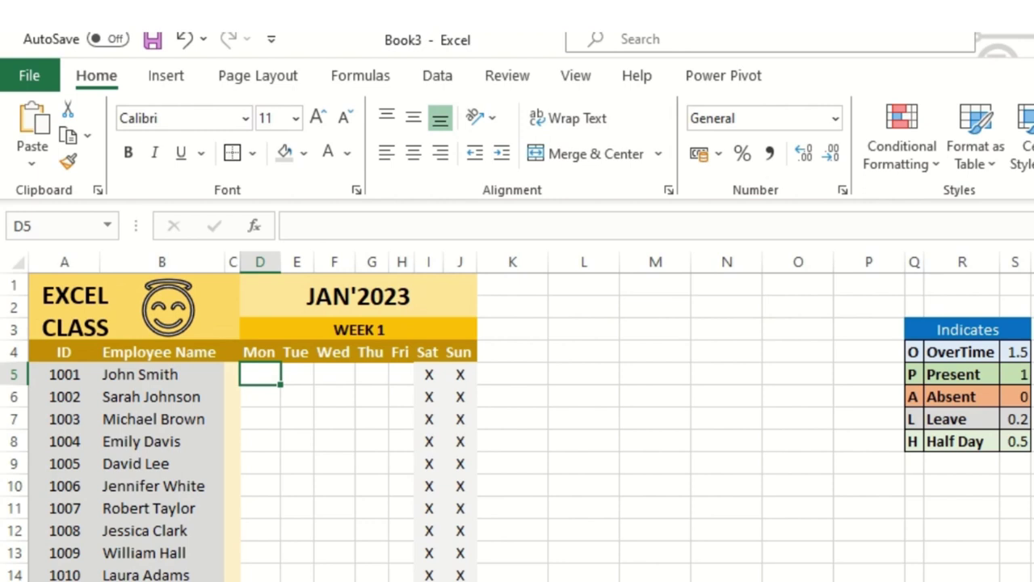
{"action": "type", "text": "O"}
{"action": "key", "text": "Return"}
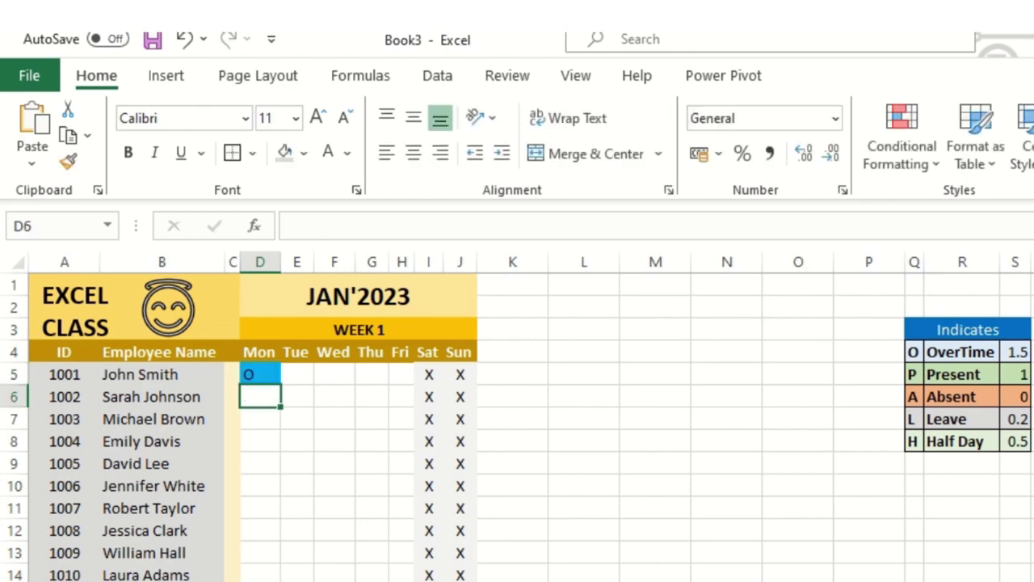
Step: Fill the Tuesday column with P in E5, A in E6, L in E7 and H in E8
{"action": "left_click", "coordinate": [296, 374]}
{"action": "type", "text": "P"}
{"action": "key", "text": "Return"}
{"action": "type", "text": "A"}
{"action": "key", "text": "Return"}
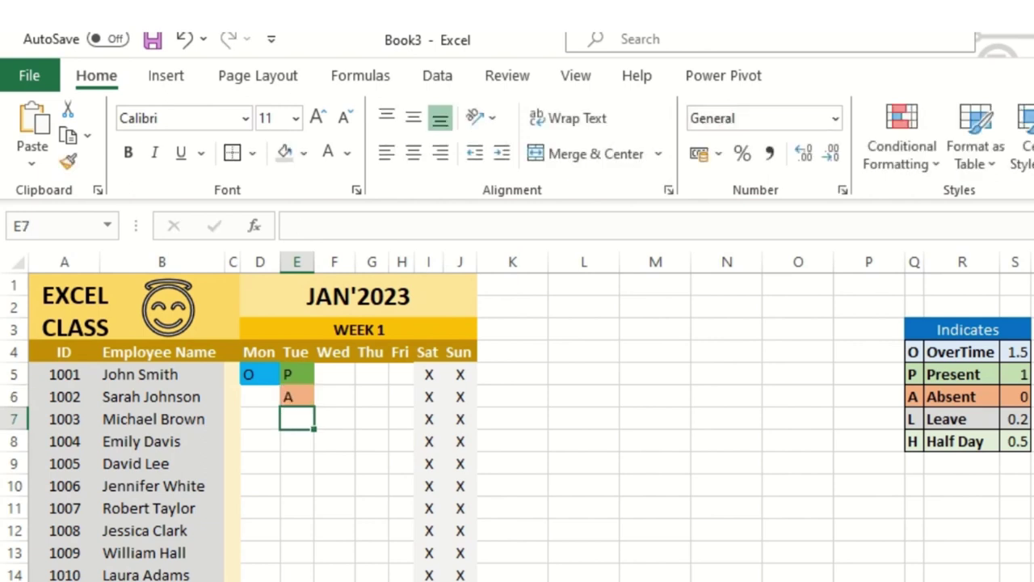
{"action": "type", "text": "L"}
{"action": "key", "text": "Return"}
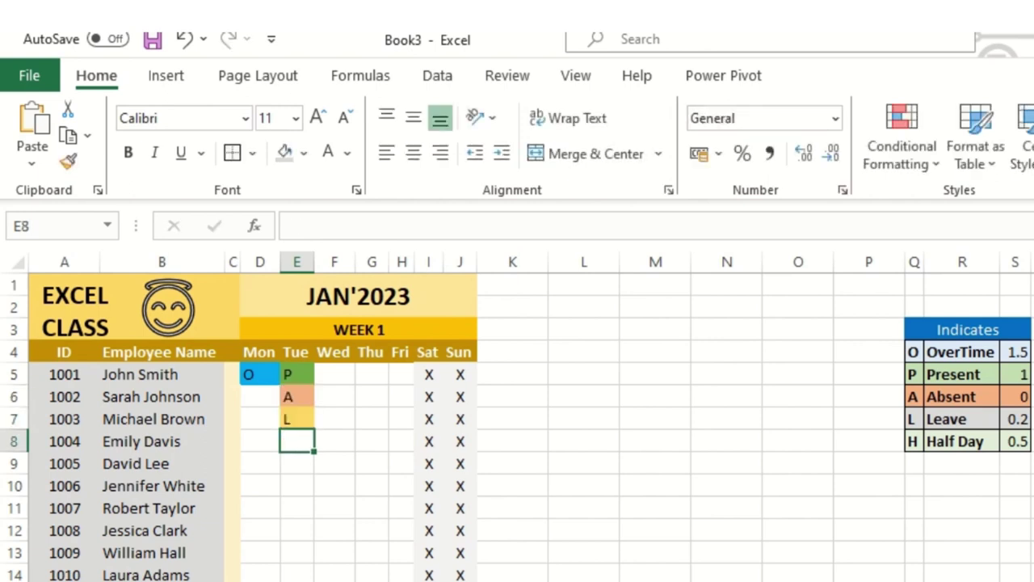
{"action": "type", "text": "H"}
{"action": "key", "text": "Return"}
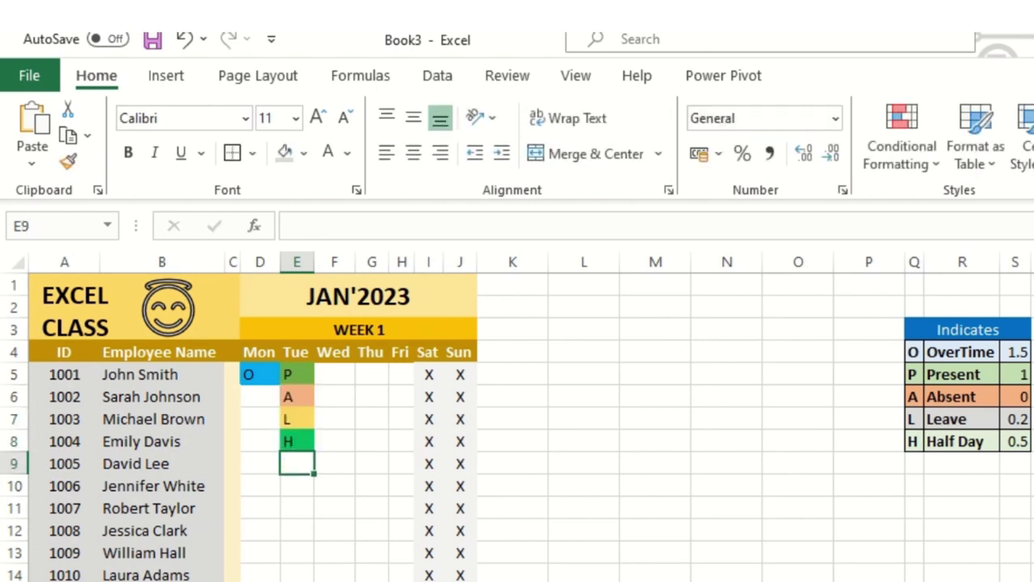
Step: Enter P for Wednesday, Thursday and Friday of employee 1001 in cells F5, G5 and H5
{"action": "left_click", "coordinate": [346, 376]}
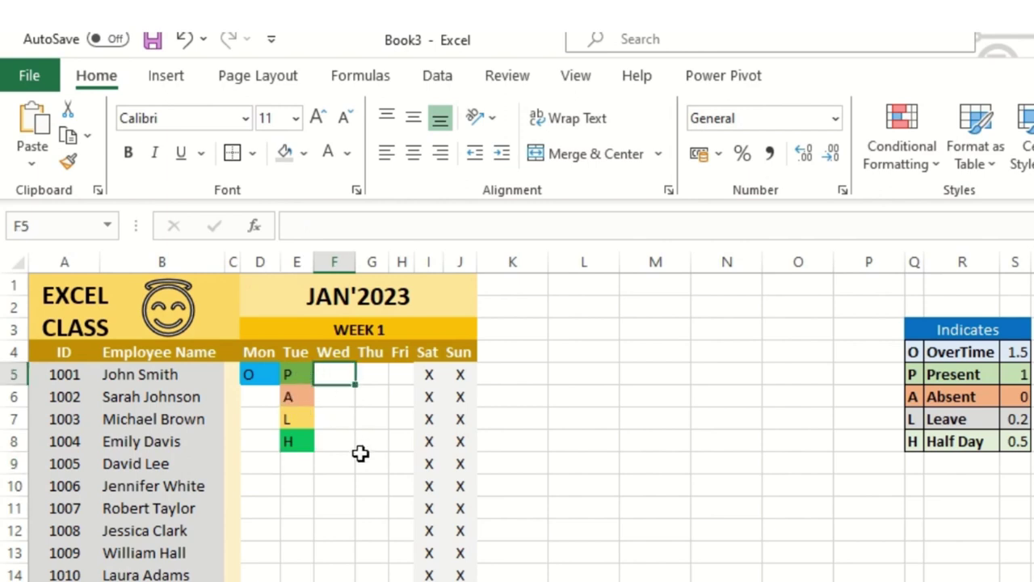
{"action": "type", "text": "P"}
{"action": "left_click", "coordinate": [396, 376]}
{"action": "type", "text": "P"}
{"action": "left_click", "coordinate": [372, 377]}
{"action": "type", "text": "P"}
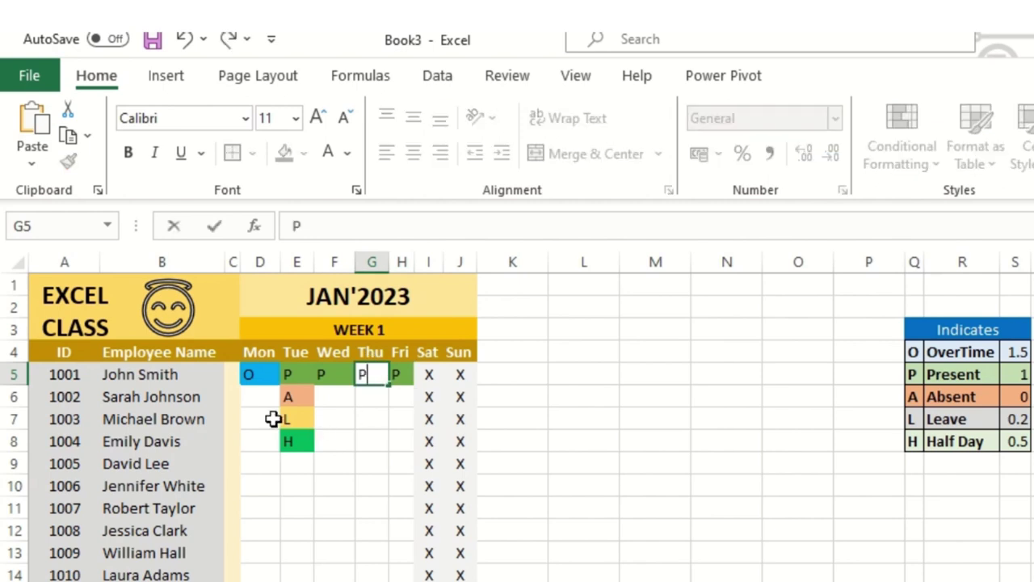
Step: Enter the present code P in cells D6, F8 and G7
{"action": "left_click", "coordinate": [247, 397]}
{"action": "type", "text": "P"}
{"action": "left_click", "coordinate": [335, 439]}
{"action": "type", "text": "P"}
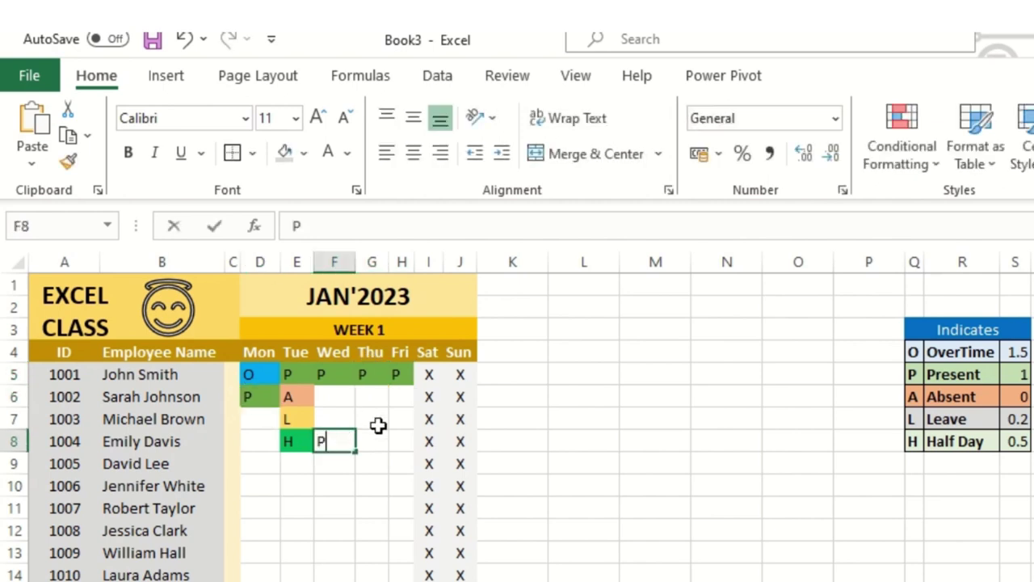
{"action": "left_click", "coordinate": [373, 418]}
{"action": "type", "text": "P"}
{"action": "left_click", "coordinate": [404, 416]}
Step: Enter the present code P in cells F6, G6, H6 and H7
{"action": "left_click", "coordinate": [332, 395]}
{"action": "type", "text": "P"}
{"action": "left_click", "coordinate": [398, 397]}
{"action": "type", "text": "P"}
{"action": "left_click", "coordinate": [374, 396]}
{"action": "type", "text": "P"}
{"action": "left_click", "coordinate": [396, 424]}
{"action": "type", "text": "P"}
Step: Enter the present code P in cells G10, G8 and F7
{"action": "left_click", "coordinate": [364, 481]}
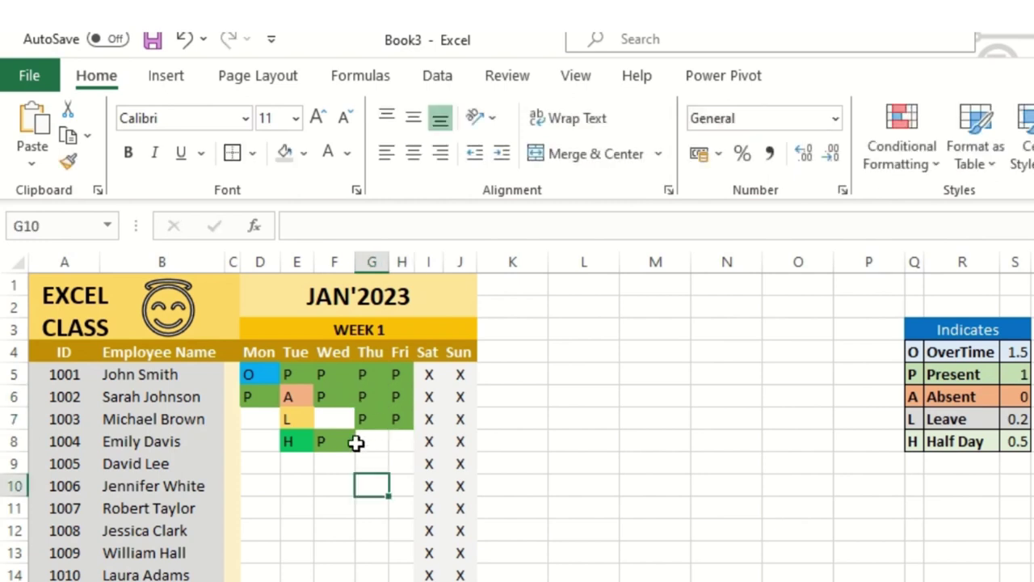
{"action": "type", "text": "P"}
{"action": "left_click", "coordinate": [369, 442]}
{"action": "type", "text": "P"}
{"action": "left_click", "coordinate": [335, 418]}
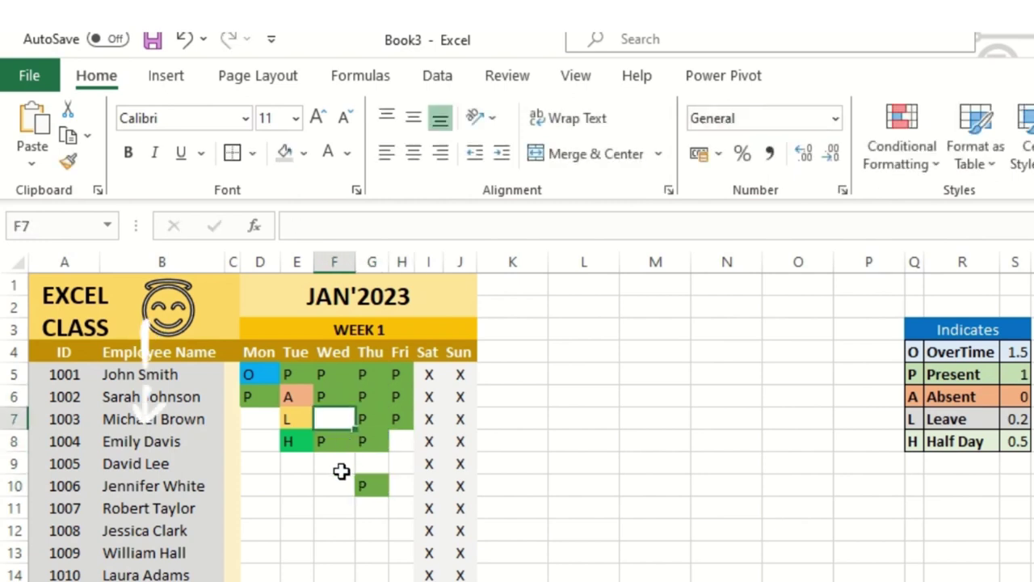
{"action": "type", "text": "P"}
Step: Enter the absent code A in cell F9, the Wednesday entry of employee 1005
{"action": "left_click", "coordinate": [340, 469]}
{"action": "type", "text": "A"}
{"action": "left_click", "coordinate": [291, 463]}
{"action": "left_click", "coordinate": [262, 419]}
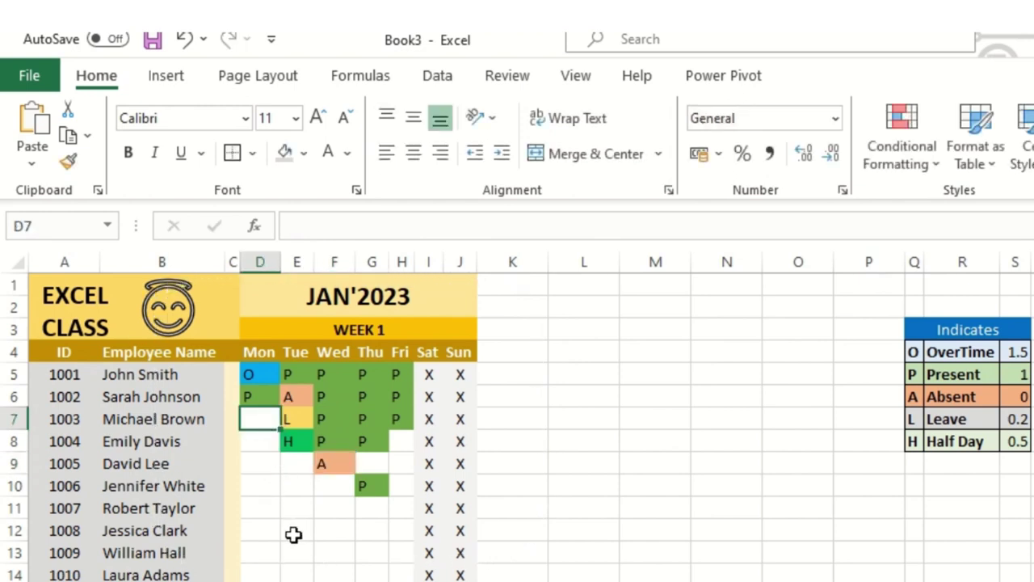
Step: Enter the leave code L in cell D7 and the overtime code O in cells E9, D8 and D9
{"action": "type", "text": "L"}
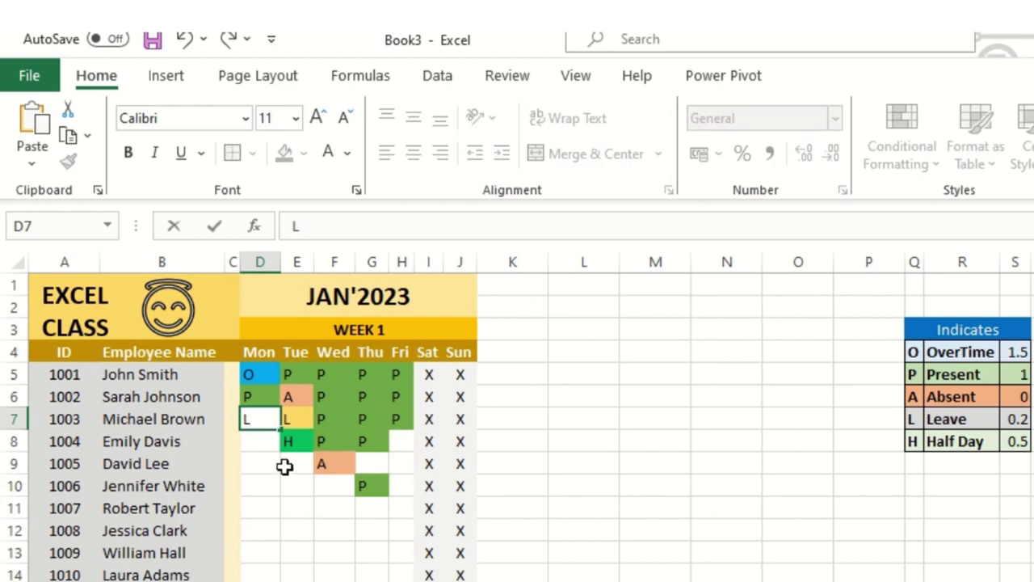
{"action": "left_click", "coordinate": [284, 464]}
{"action": "type", "text": "O"}
{"action": "left_click", "coordinate": [258, 441]}
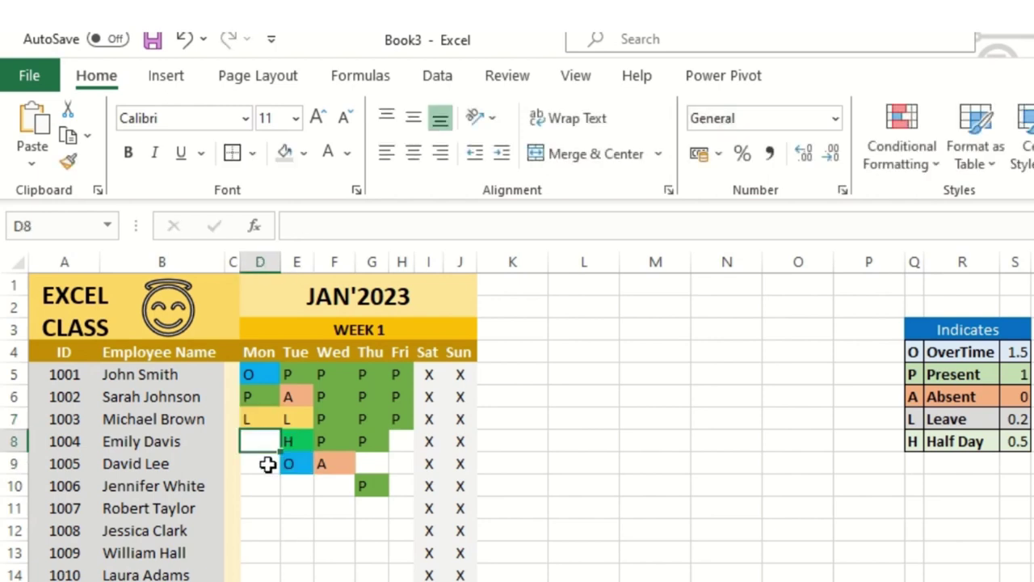
{"action": "type", "text": "O"}
{"action": "key", "text": "Return"}
{"action": "type", "text": "O"}
{"action": "left_click", "coordinate": [277, 506]}
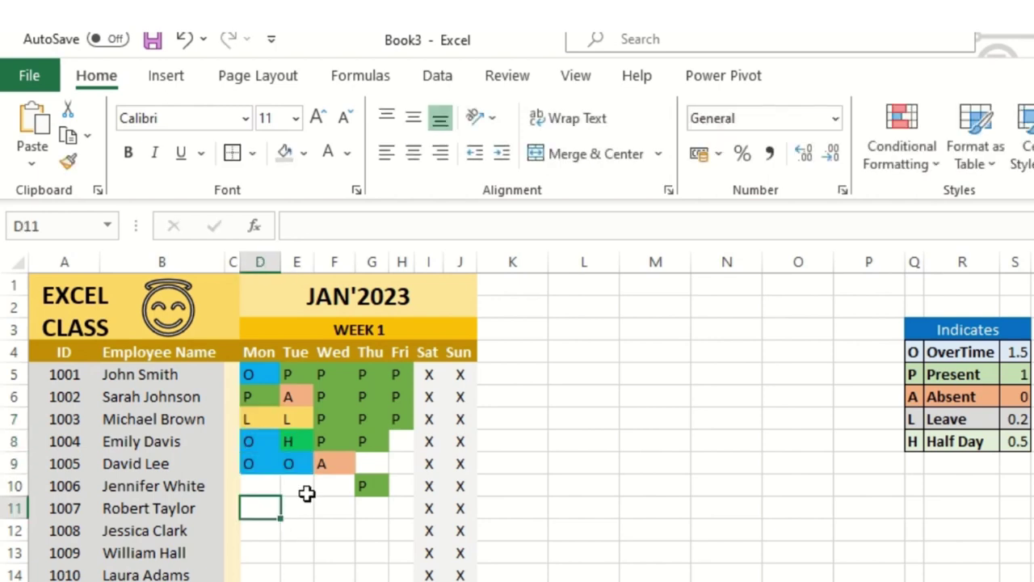
Step: Enter the overtime code O in cells H9, H8 and G9
{"action": "left_click", "coordinate": [307, 491]}
{"action": "left_click", "coordinate": [400, 457]}
{"action": "type", "text": "O"}
{"action": "left_click", "coordinate": [401, 442]}
{"action": "type", "text": "O"}
{"action": "left_click", "coordinate": [372, 464]}
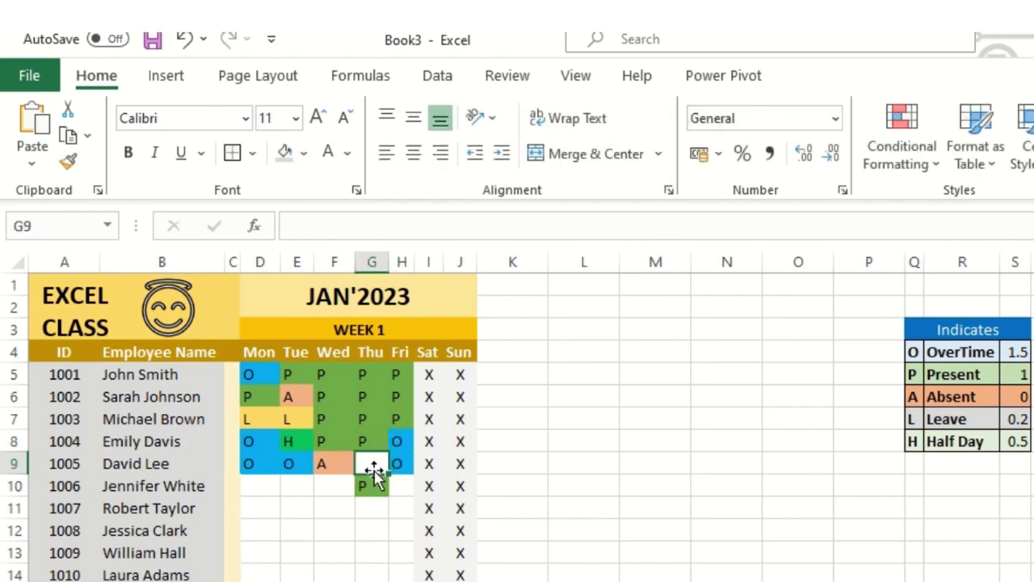
{"action": "type", "text": "O"}
{"action": "left_click", "coordinate": [372, 572]}
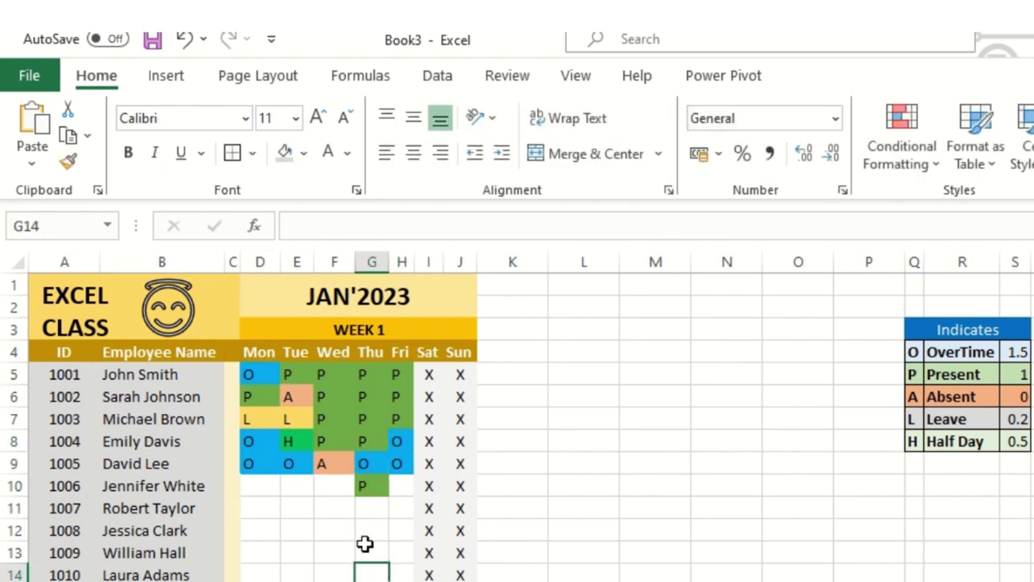
Step: Copy the attendance codes in D5:H10 and paste them starting at cell D10
{"action": "scroll", "coordinate": [362, 542], "scroll_direction": "down", "scroll_amount": 3}
{"action": "scroll", "coordinate": [361, 542], "scroll_direction": "down", "scroll_amount": 1}
{"action": "scroll", "coordinate": [348, 493], "scroll_direction": "up", "scroll_amount": 3}
{"action": "left_click_drag", "start_coordinate": [263, 307], "coordinate": [406, 414]}
{"action": "key", "text": "ctrl+c"}
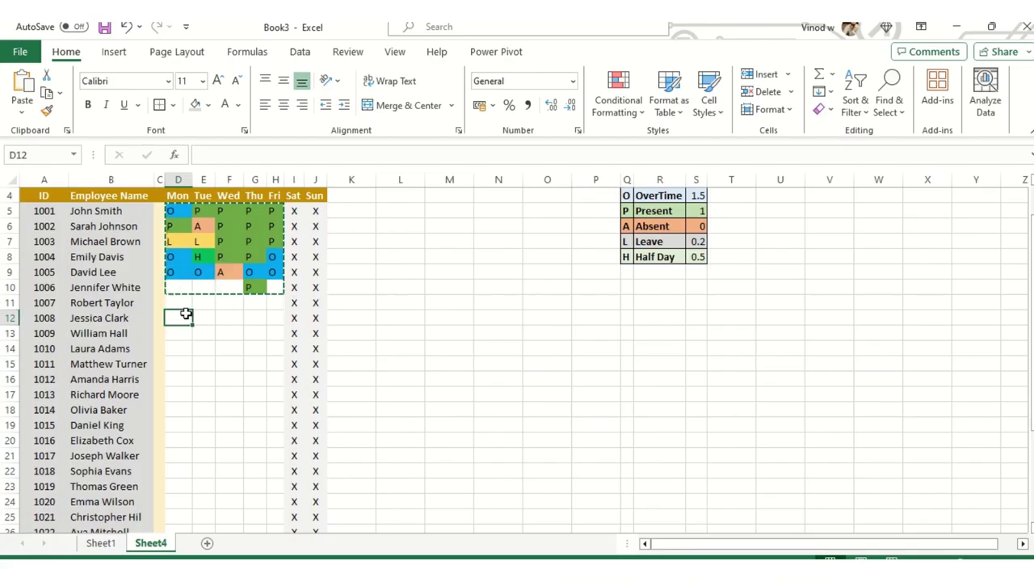
{"action": "left_click", "coordinate": [260, 419]}
{"action": "key", "text": "ctrl+v"}
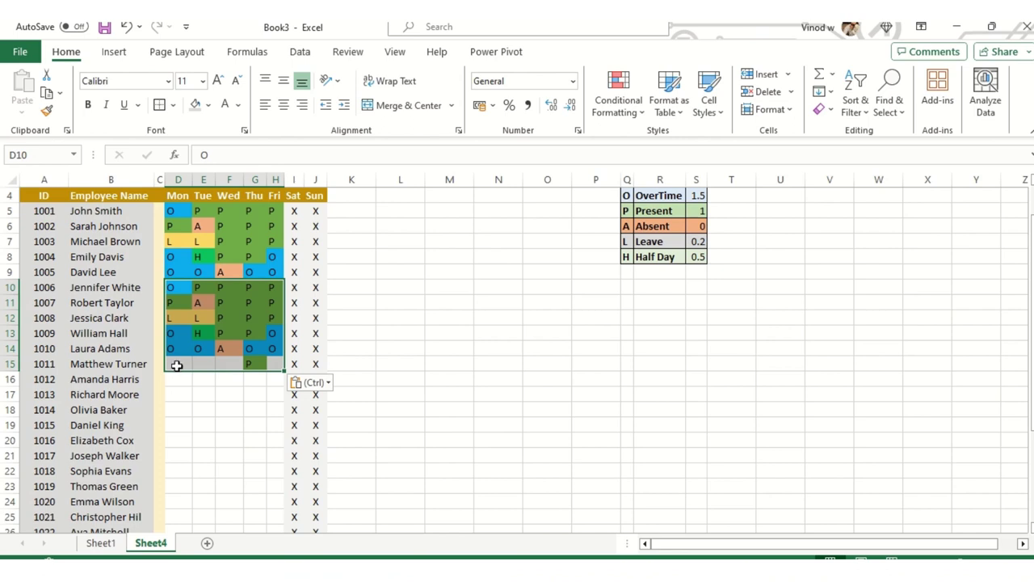
{"action": "left_click", "coordinate": [175, 364]}
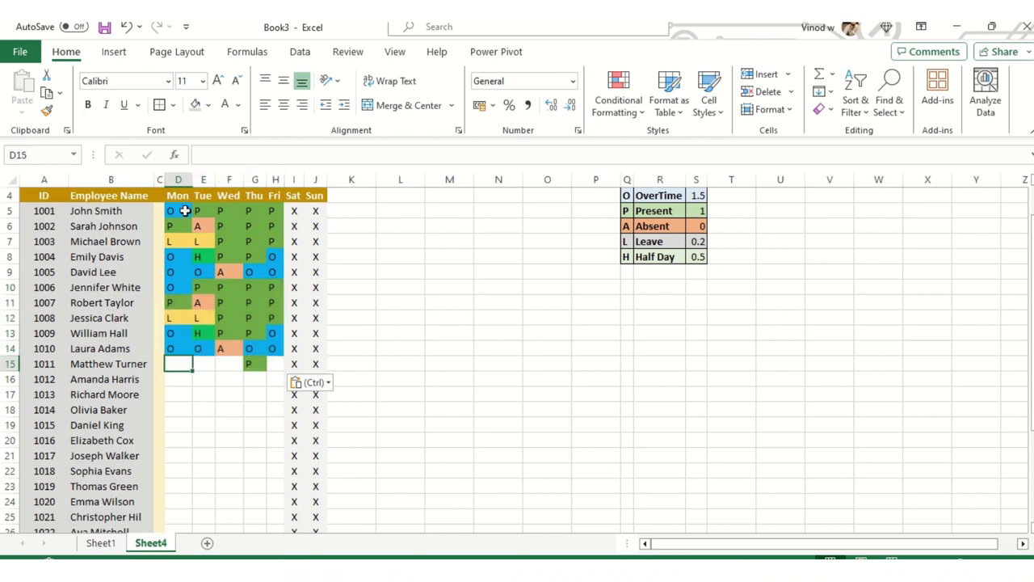
Step: Copy the attendance codes in D5:H14 and paste them into D15:H24 and D25:H34
{"action": "left_click_drag", "start_coordinate": [179, 209], "coordinate": [282, 349]}
{"action": "key", "text": "ctrl+c"}
{"action": "scroll", "coordinate": [234, 388], "scroll_direction": "down", "scroll_amount": 2}
{"action": "left_click", "coordinate": [185, 280]}
{"action": "key", "text": "ctrl+v"}
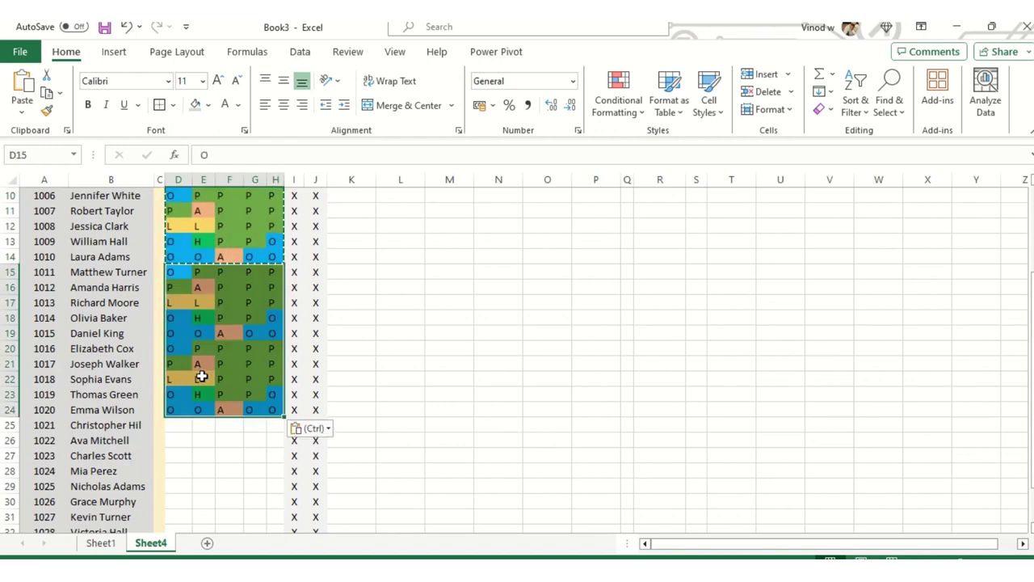
{"action": "left_click", "coordinate": [185, 424]}
{"action": "key", "text": "ctrl+v"}
{"action": "scroll", "coordinate": [226, 420], "scroll_direction": "down", "scroll_amount": 3}
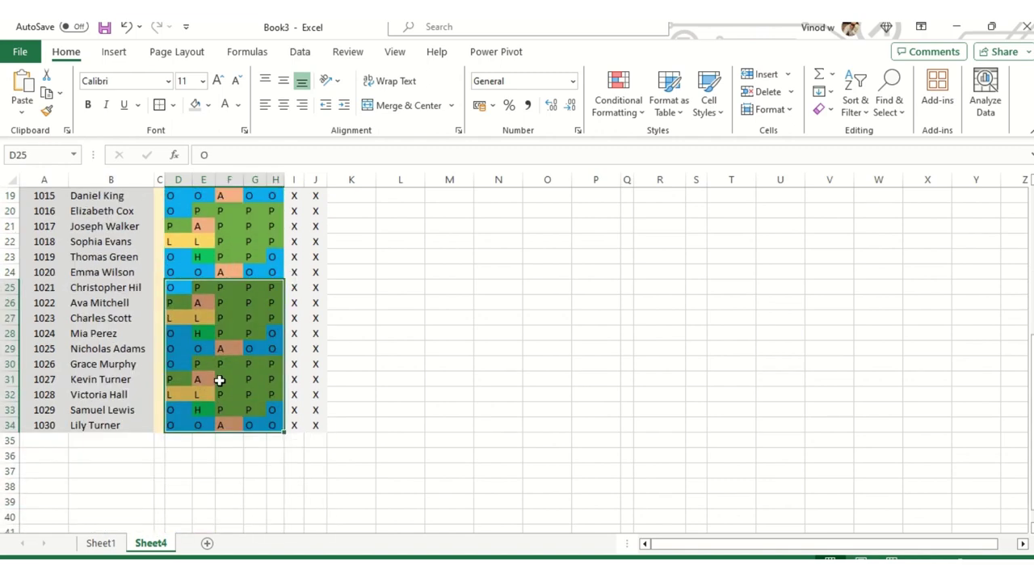
{"action": "scroll", "coordinate": [198, 412], "scroll_direction": "up", "scroll_amount": 4}
{"action": "key", "text": "Escape"}
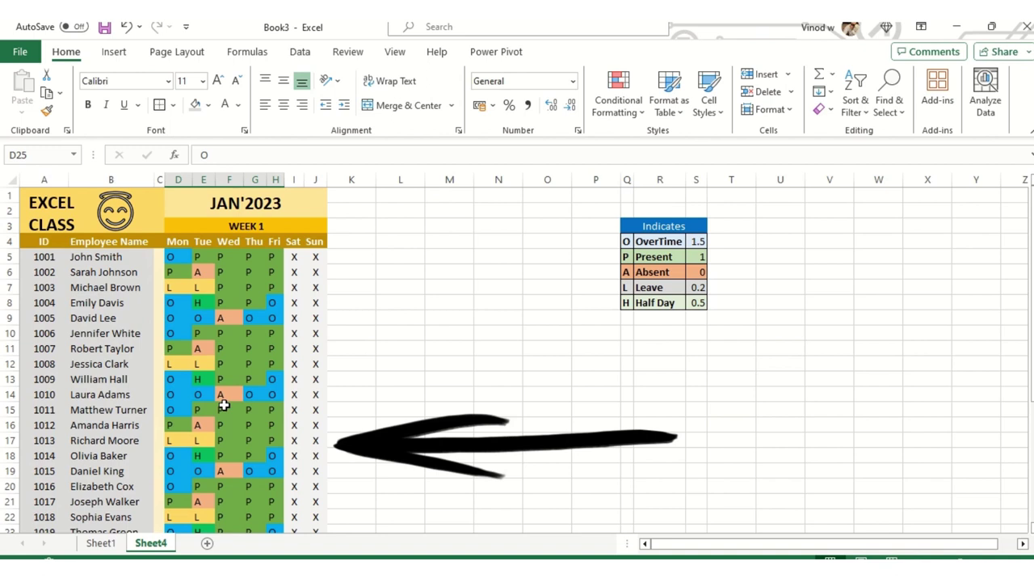
{"action": "scroll", "coordinate": [222, 334], "scroll_direction": "down", "scroll_amount": 4}
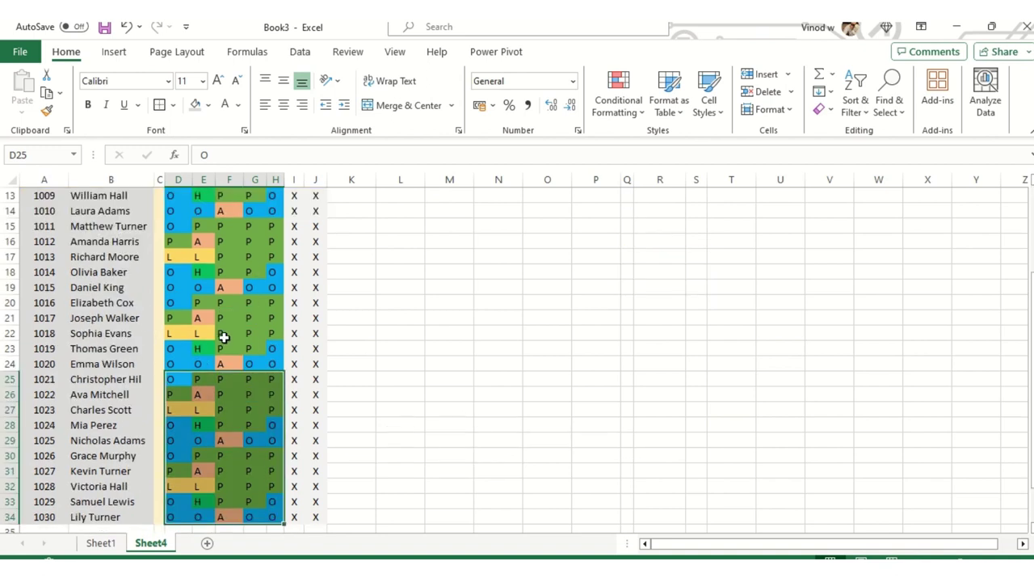
{"action": "scroll", "coordinate": [222, 334], "scroll_direction": "down", "scroll_amount": 4}
{"action": "left_click", "coordinate": [339, 327]}
{"action": "scroll", "coordinate": [335, 330], "scroll_direction": "up", "scroll_amount": 8}
Step: Try an outside border around the JAN'2023 week block, from D1 to J34
{"action": "left_click", "coordinate": [38, 194]}
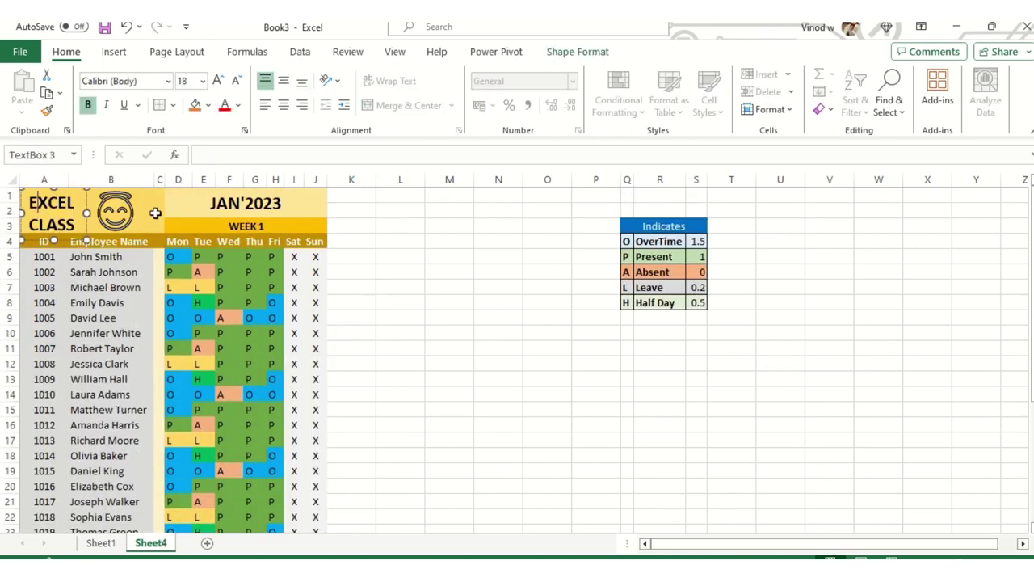
{"action": "left_click", "coordinate": [302, 196]}
{"action": "scroll", "coordinate": [303, 318], "scroll_direction": "down", "scroll_amount": 4}
{"action": "scroll", "coordinate": [302, 356], "scroll_direction": "down", "scroll_amount": 5}
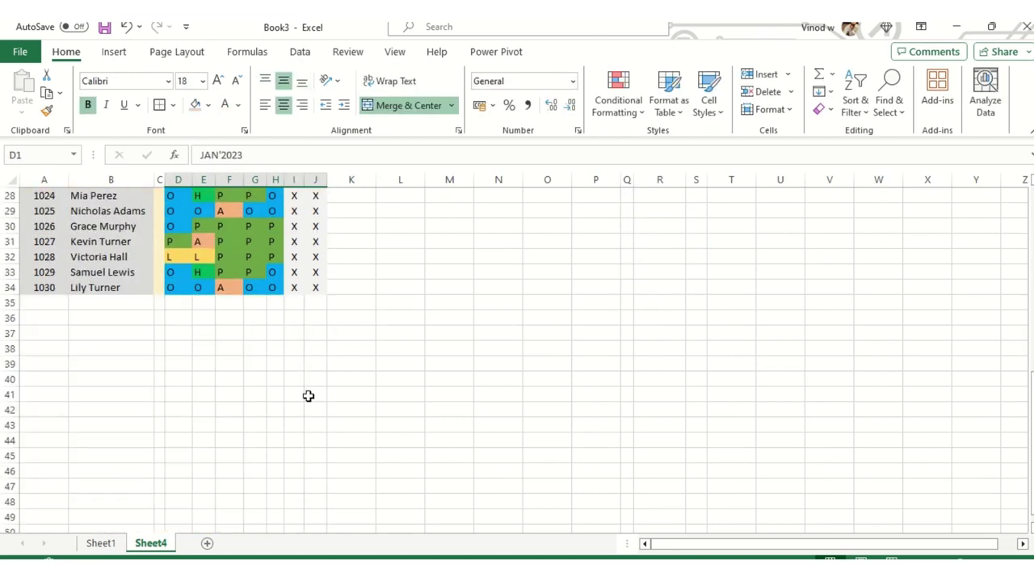
{"action": "left_click_drag", "start_coordinate": [42, 288], "coordinate": [316, 299]}
{"action": "scroll", "coordinate": [187, 242], "scroll_direction": "up", "scroll_amount": 9}
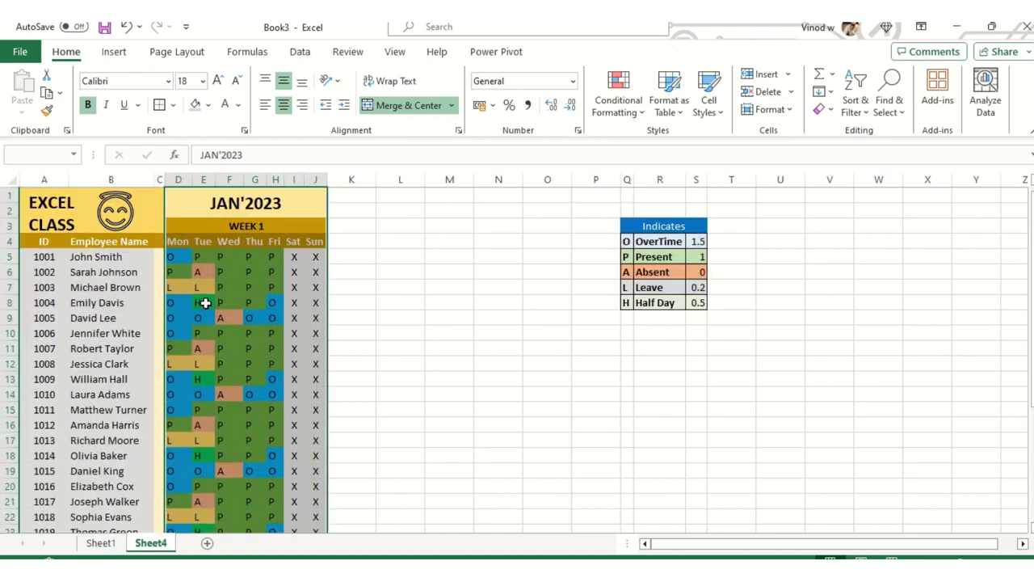
{"action": "left_click", "coordinate": [173, 105]}
{"action": "left_click", "coordinate": [173, 105]}
{"action": "left_click", "coordinate": [315, 318]}
{"action": "left_click", "coordinate": [339, 273]}
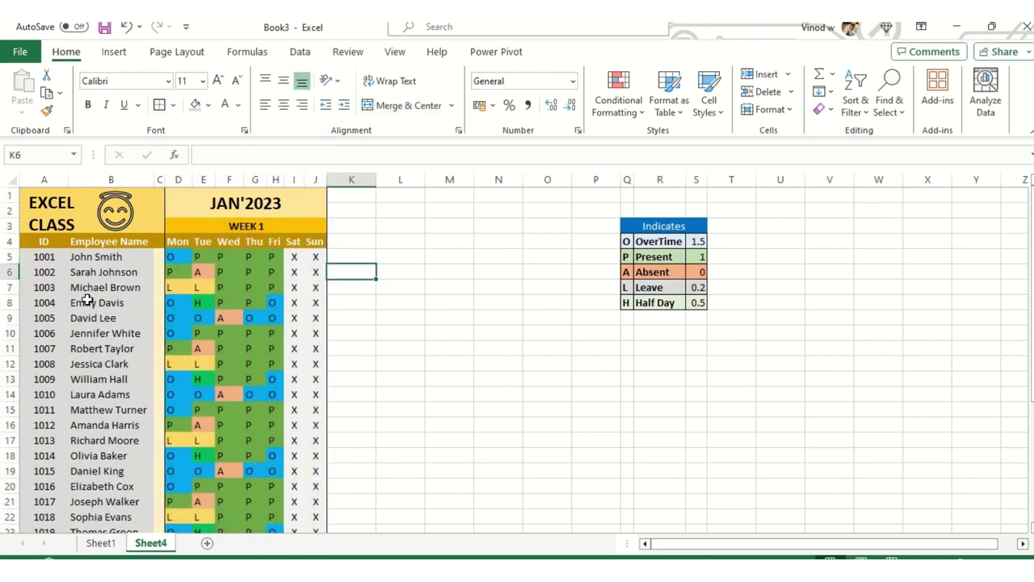
Step: Try an outside border around the logo header and employee list, from A1 to B34
{"action": "left_click", "coordinate": [39, 249]}
{"action": "left_click", "coordinate": [32, 267]}
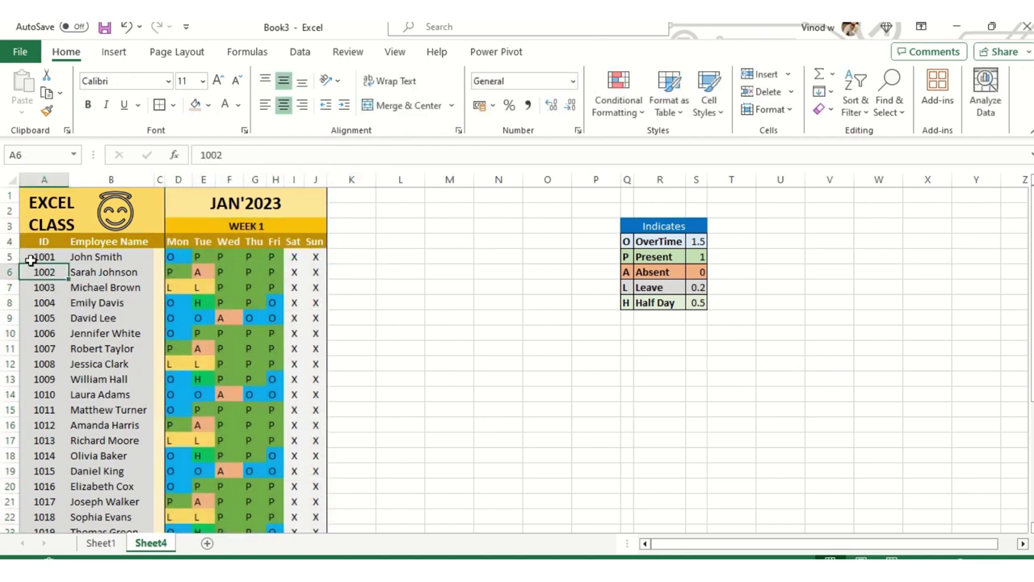
{"action": "key", "text": "Up"}
{"action": "key", "text": "Up"}
{"action": "key", "text": "Up"}
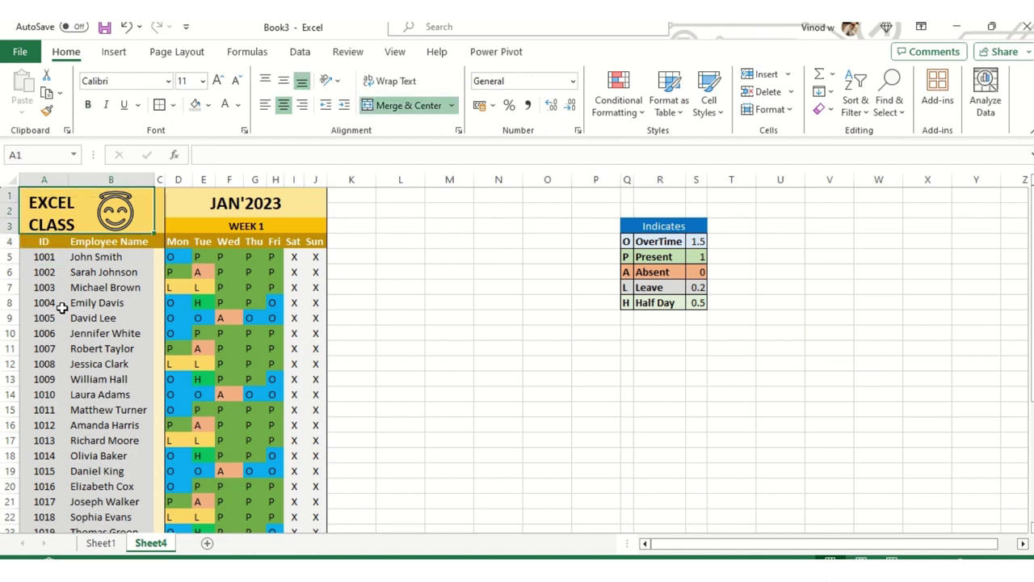
{"action": "key", "text": "shift+Down"}
{"action": "key", "text": "shift+Down"}
{"action": "key", "text": "shift+Down"}
{"action": "key", "text": "shift+Down"}
{"action": "key", "text": "shift+Down"}
{"action": "key", "text": "shift+Down"}
{"action": "key", "text": "shift+Down"}
{"action": "key", "text": "shift+Down"}
{"action": "key", "text": "shift+Down"}
{"action": "key", "text": "shift+Down"}
{"action": "key", "text": "shift+Down"}
{"action": "key", "text": "shift+Down"}
{"action": "key", "text": "shift+Down"}
{"action": "key", "text": "shift+Down"}
{"action": "key", "text": "shift+Down"}
{"action": "key", "text": "shift+Down"}
{"action": "key", "text": "shift+Down"}
{"action": "key", "text": "shift+Down"}
{"action": "key", "text": "shift+Down"}
{"action": "key", "text": "shift+Down"}
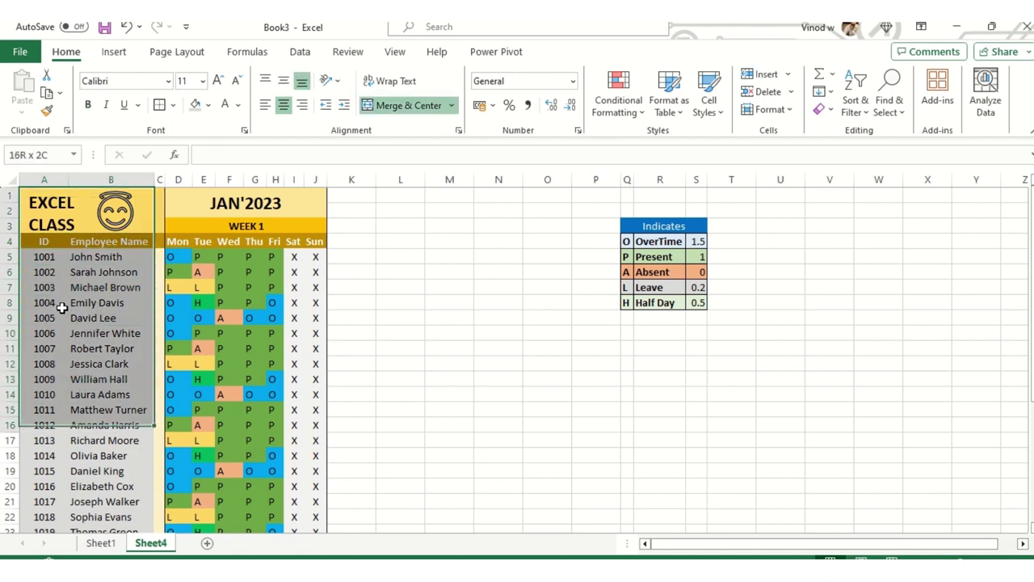
{"action": "key", "text": "shift+Down"}
{"action": "key", "text": "shift+Down"}
{"action": "key", "text": "shift+Down"}
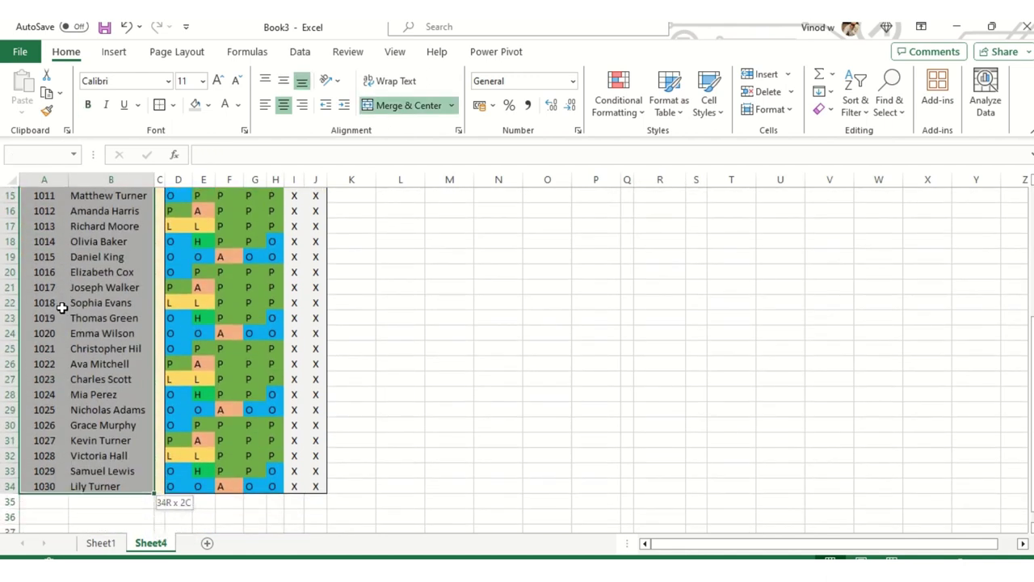
{"action": "key", "text": "ctrl+Home"}
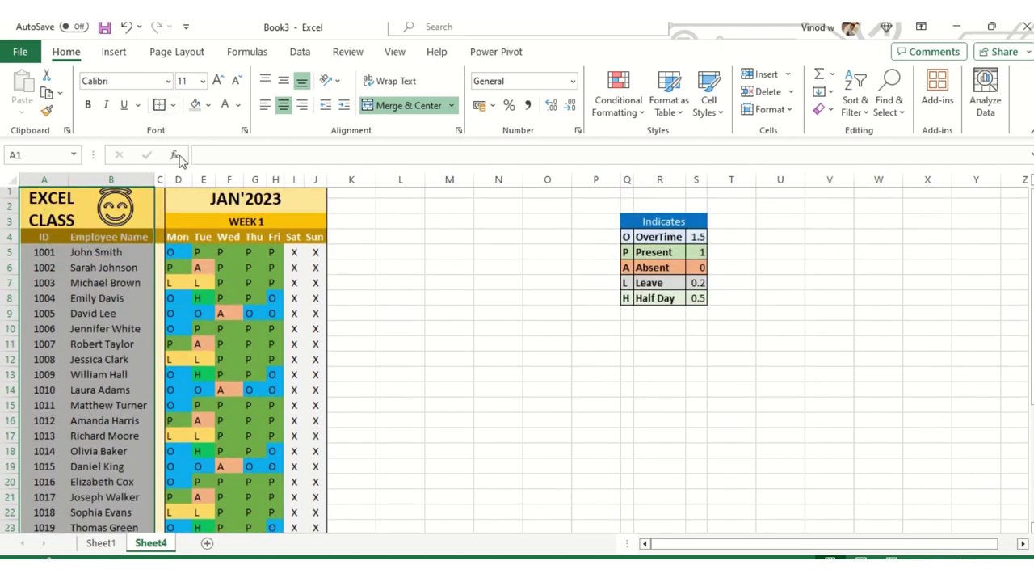
{"action": "left_click", "coordinate": [349, 454]}
{"action": "scroll", "coordinate": [178, 393], "scroll_direction": "down", "scroll_amount": 6}
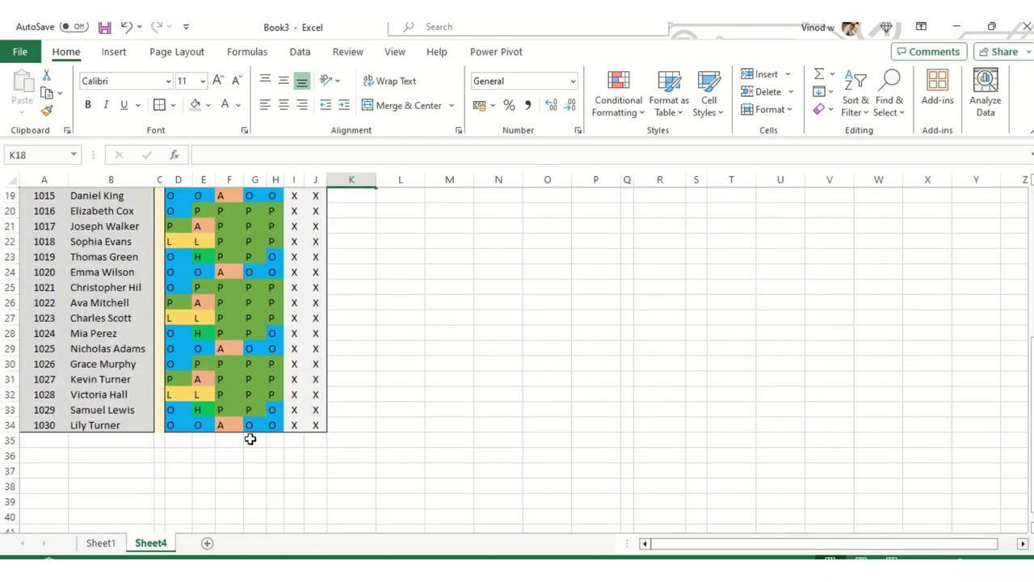
{"action": "left_click_drag", "start_coordinate": [315, 424], "coordinate": [20, 422]}
{"action": "left_click", "coordinate": [388, 380]}
{"action": "scroll", "coordinate": [353, 441], "scroll_direction": "up", "scroll_amount": 4}
{"action": "scroll", "coordinate": [353, 441], "scroll_direction": "up", "scroll_amount": 2}
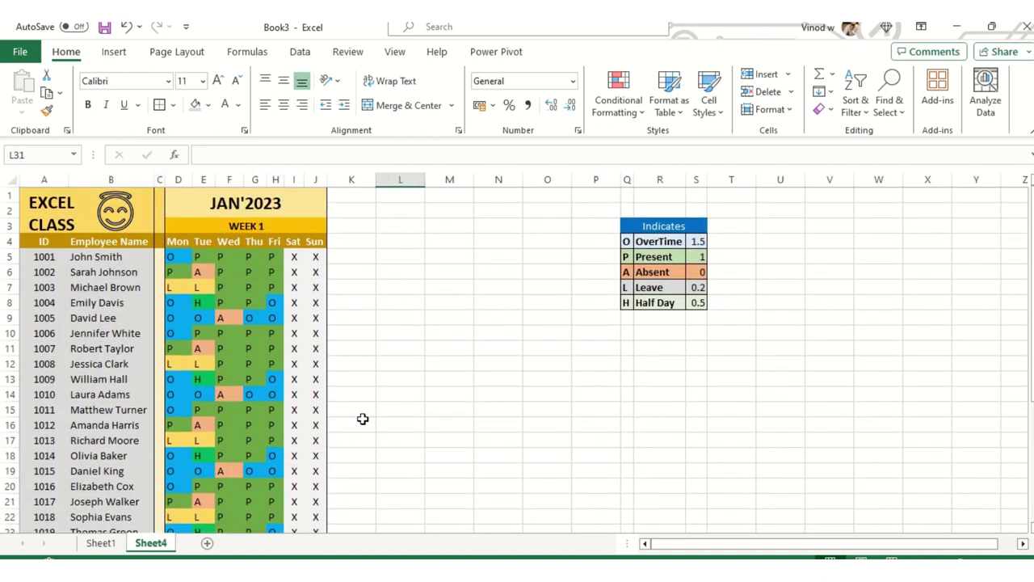
Step: Undo the outside borders around the employee list and the week block
{"action": "left_click", "coordinate": [160, 207]}
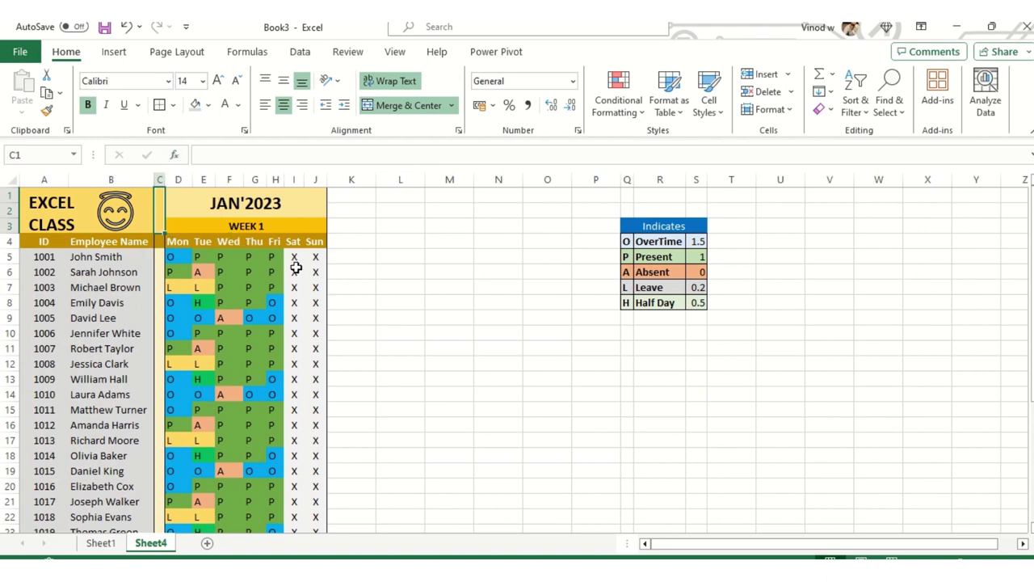
{"action": "key", "text": "Left"}
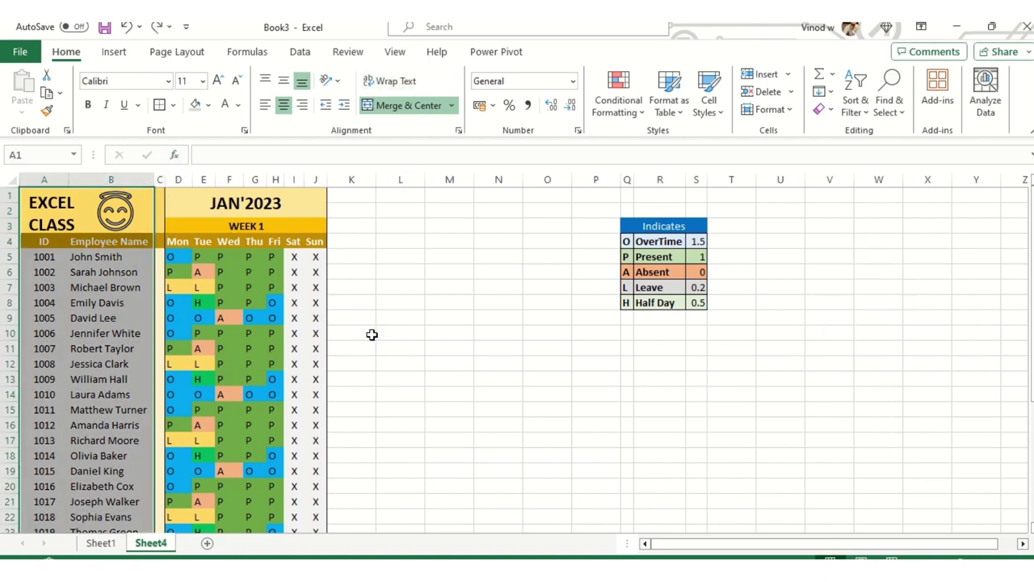
{"action": "key", "text": "Right"}
{"action": "key", "text": "Right"}
{"action": "left_click", "coordinate": [353, 319]}
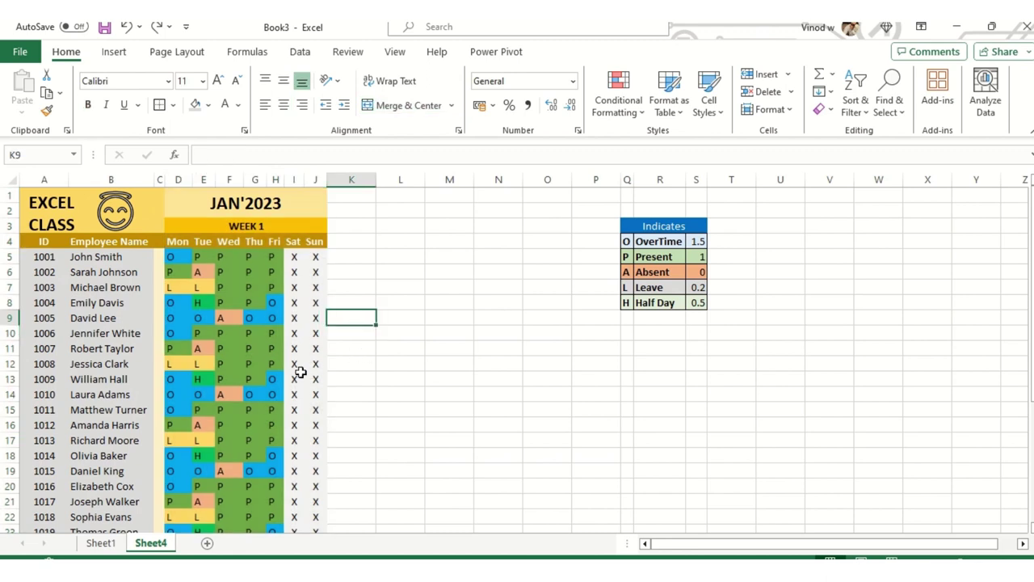
Step: Hide the gridlines of the attendance sheet
{"action": "left_click", "coordinate": [406, 258]}
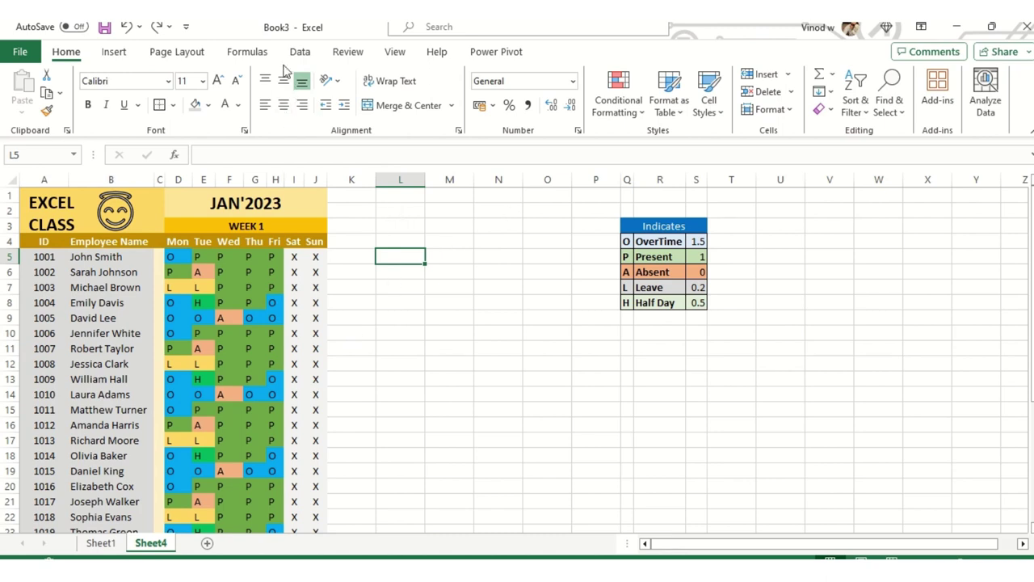
{"action": "left_click", "coordinate": [395, 51]}
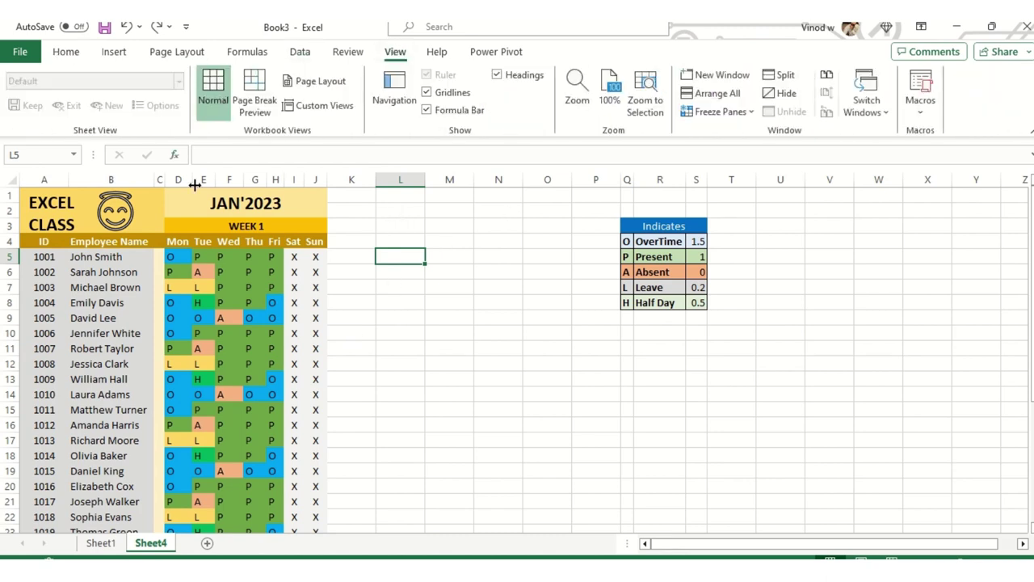
{"action": "left_click", "coordinate": [453, 94]}
{"action": "left_click", "coordinate": [440, 335]}
{"action": "scroll", "coordinate": [441, 348], "scroll_direction": "down", "scroll_amount": 4}
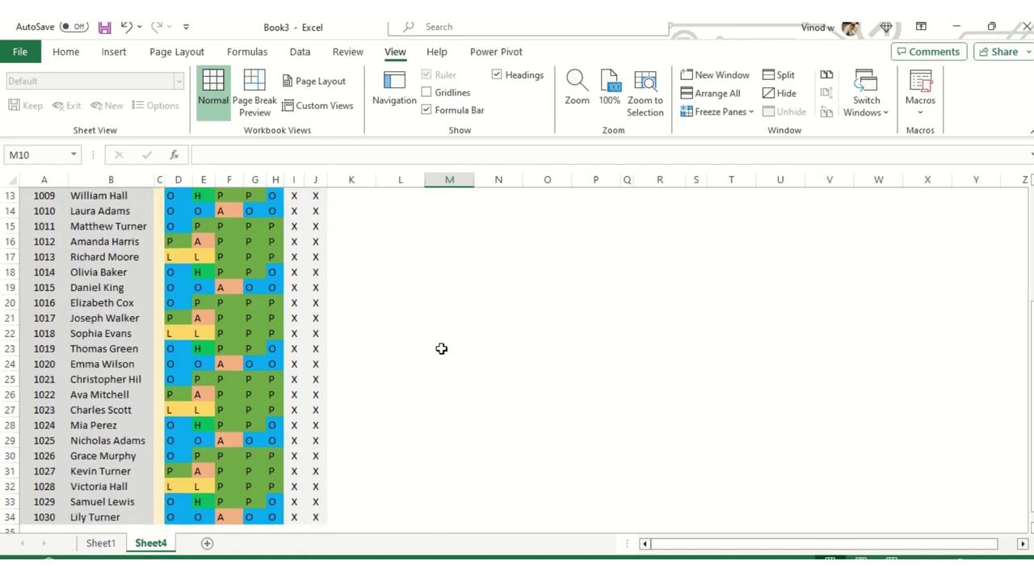
{"action": "scroll", "coordinate": [441, 348], "scroll_direction": "up", "scroll_amount": 4}
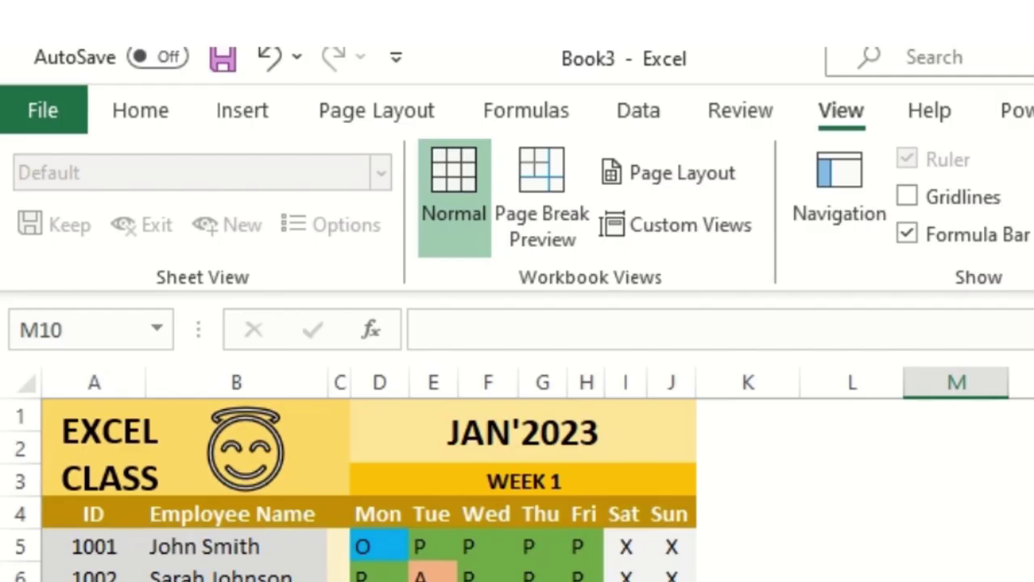
Step: Open Sheet1 and examine the SUMPRODUCT formula in the Total cell K3
{"action": "left_click", "coordinate": [104, 542]}
{"action": "left_click", "coordinate": [303, 232]}
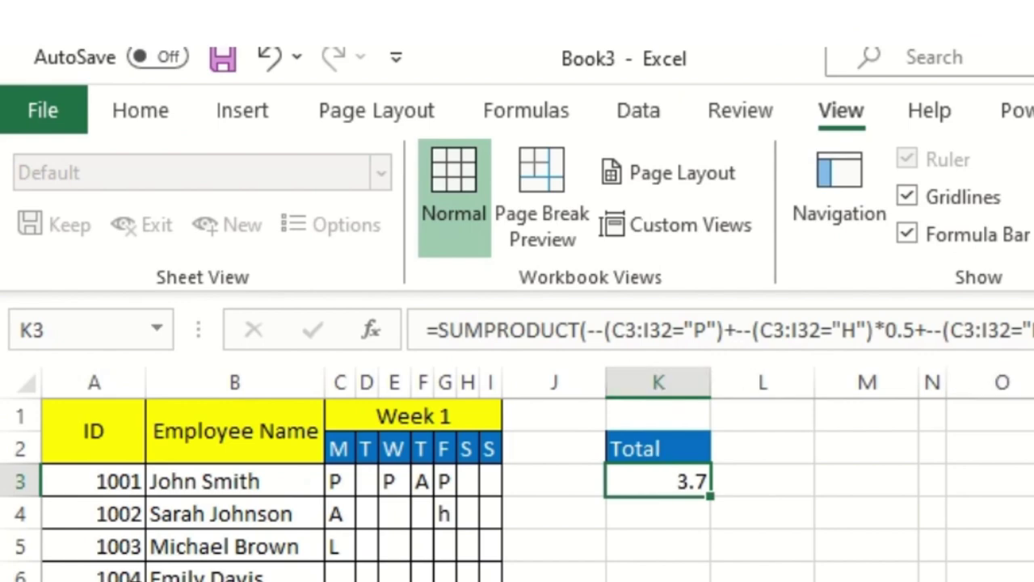
{"action": "key", "text": "F2"}
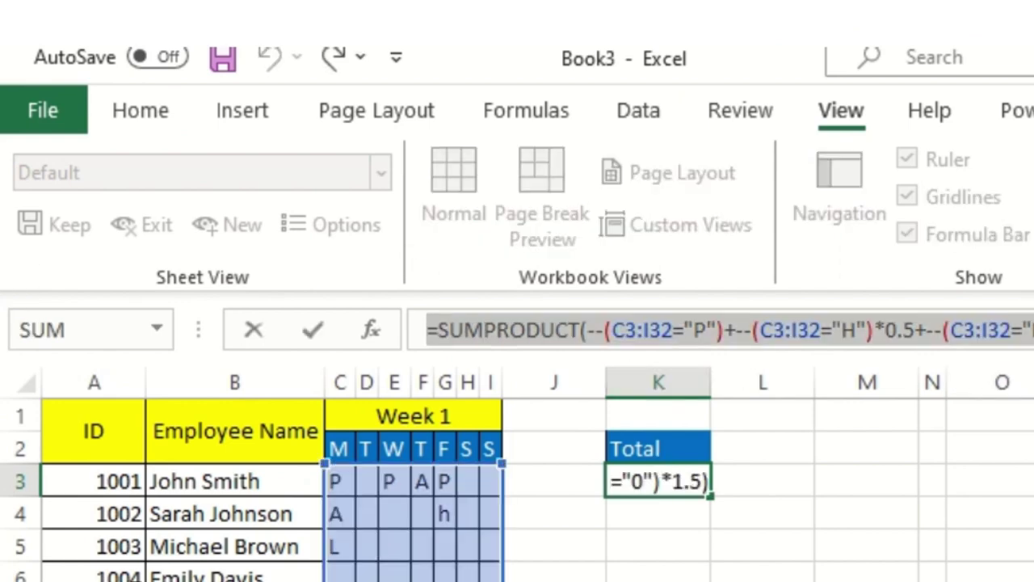
{"action": "key", "text": "Escape"}
Step: Return to the attendance tracker on Sheet4 of the Book3 workbook
{"action": "key", "text": "alt+Tab"}
{"action": "key", "text": "alt+Tab"}
{"action": "key", "text": "shift+alt+Tab"}
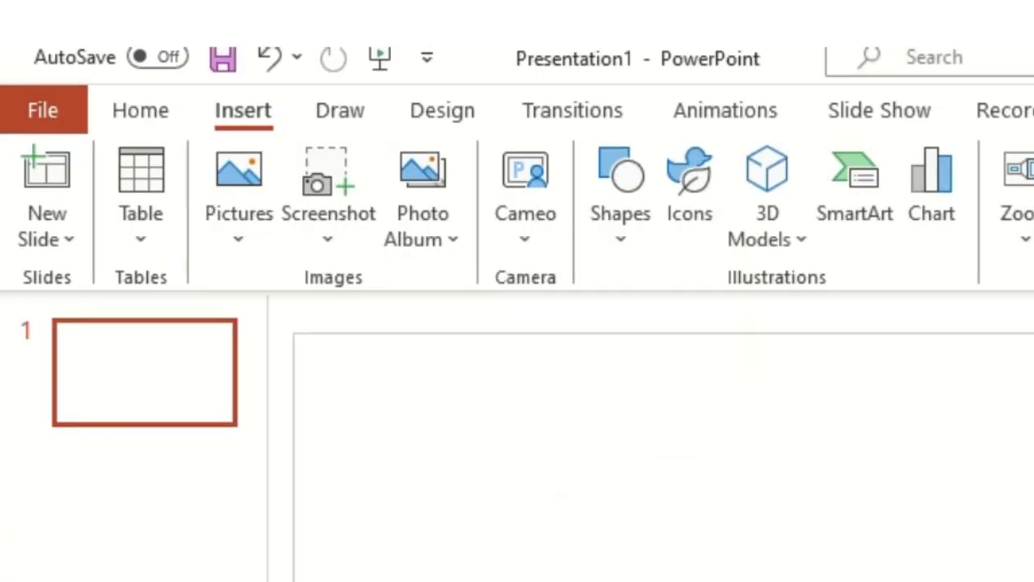
{"action": "key", "text": "alt+Tab"}
{"action": "key", "text": "alt+Tab"}
{"action": "key", "text": "alt+Tab"}
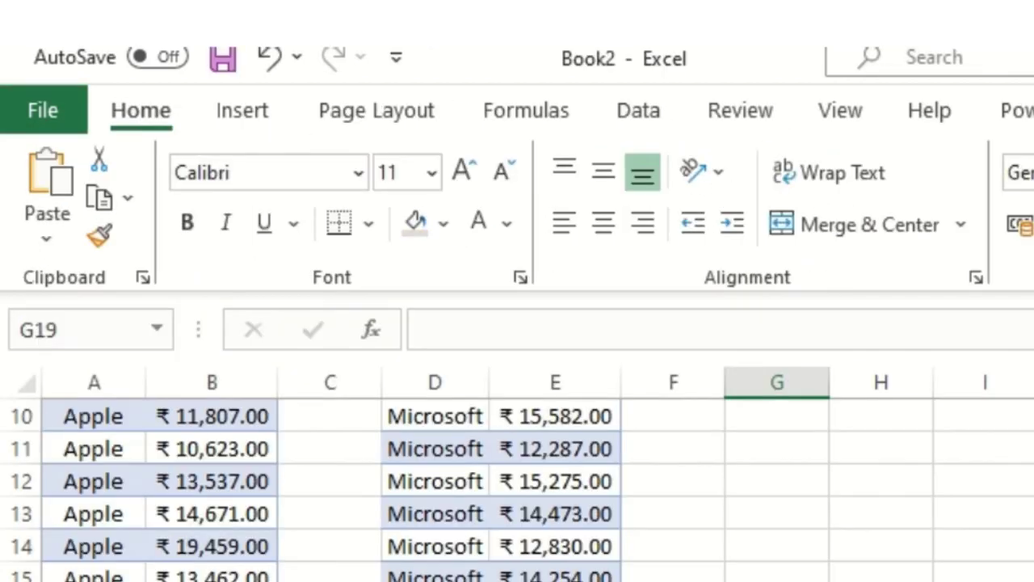
{"action": "key", "text": "alt+Tab"}
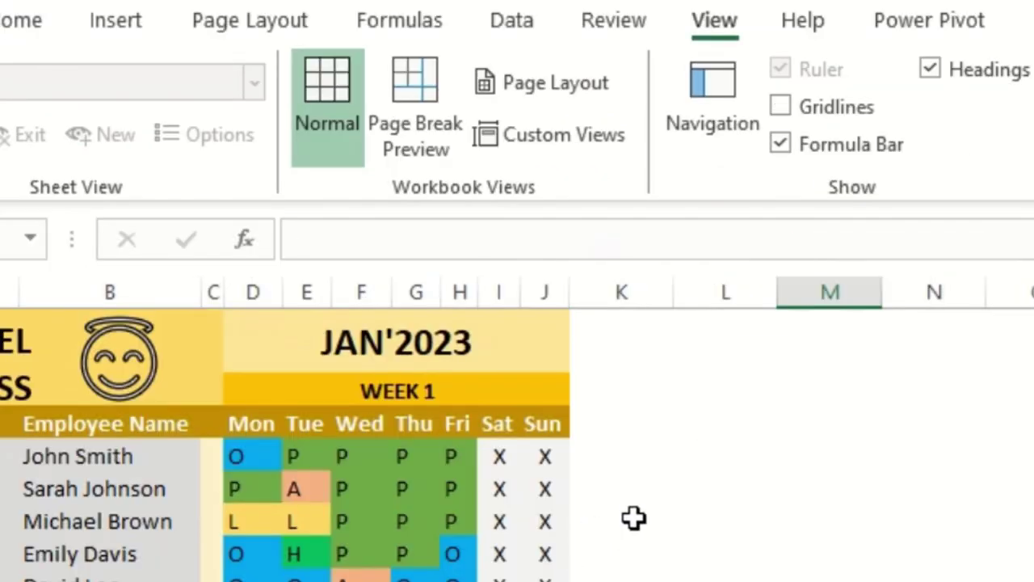
Step: Paste the copied SUMPRODUCT total formula into cell L5 of the attendance sheet
{"action": "left_click", "coordinate": [689, 511]}
{"action": "left_click", "coordinate": [678, 459]}
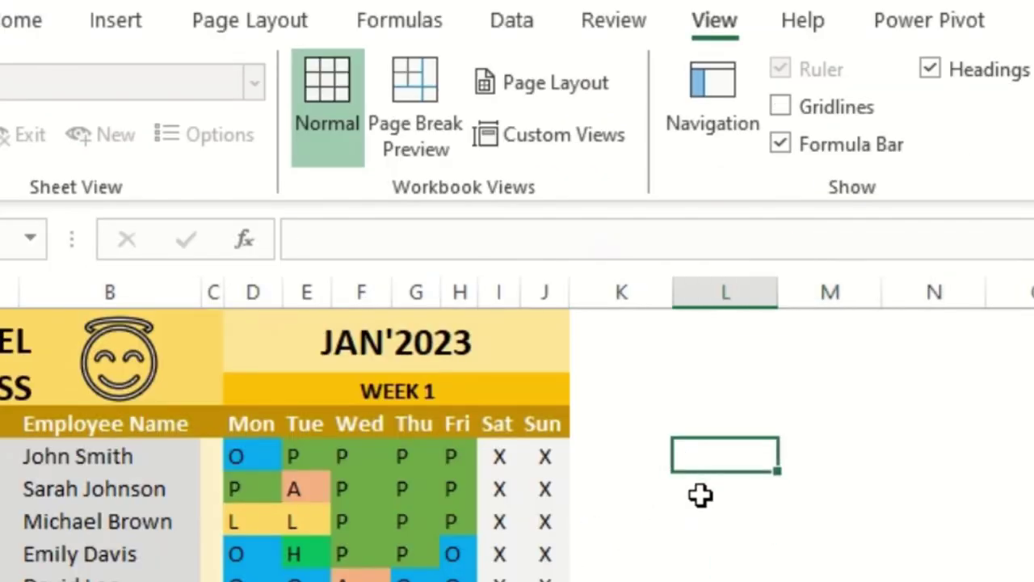
{"action": "key", "text": "ctrl+v"}
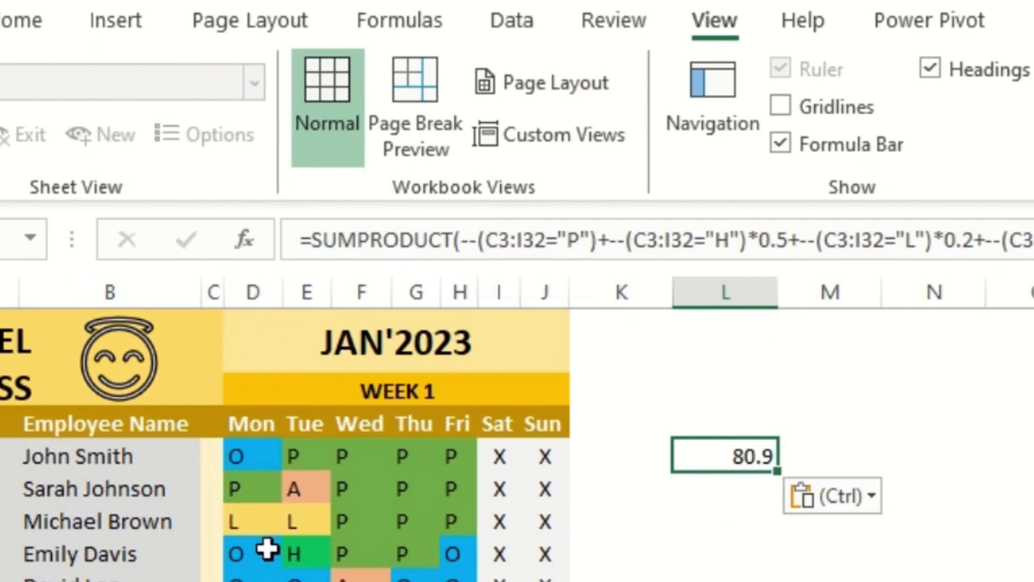
{"action": "left_click", "coordinate": [489, 240]}
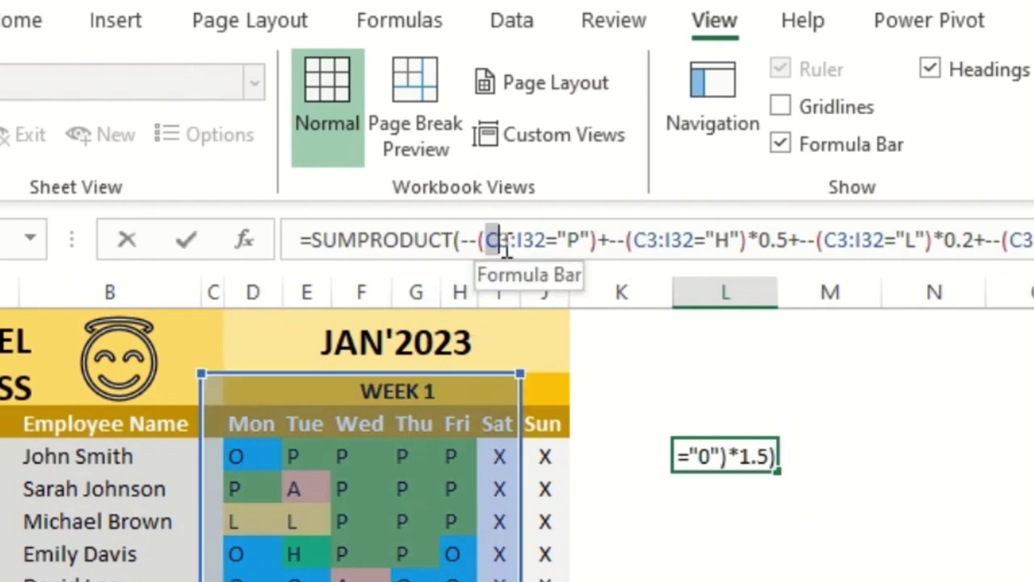
{"action": "left_click_drag", "start_coordinate": [288, 155], "coordinate": [298, 159]}
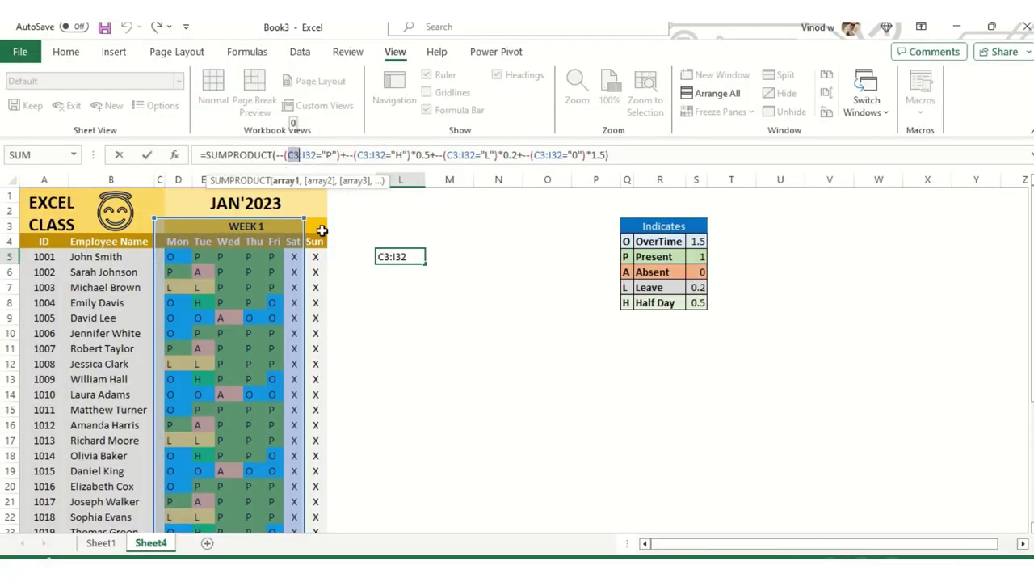
{"action": "key", "text": "BackSpace"}
{"action": "type", "text": "d"}
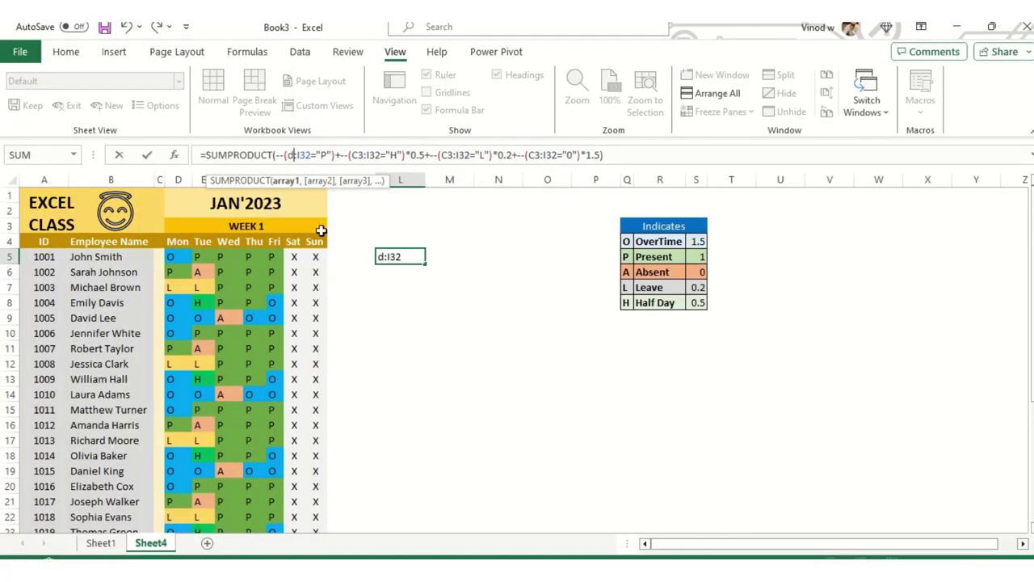
{"action": "key", "text": "BackSpace"}
{"action": "type", "text": "D"}
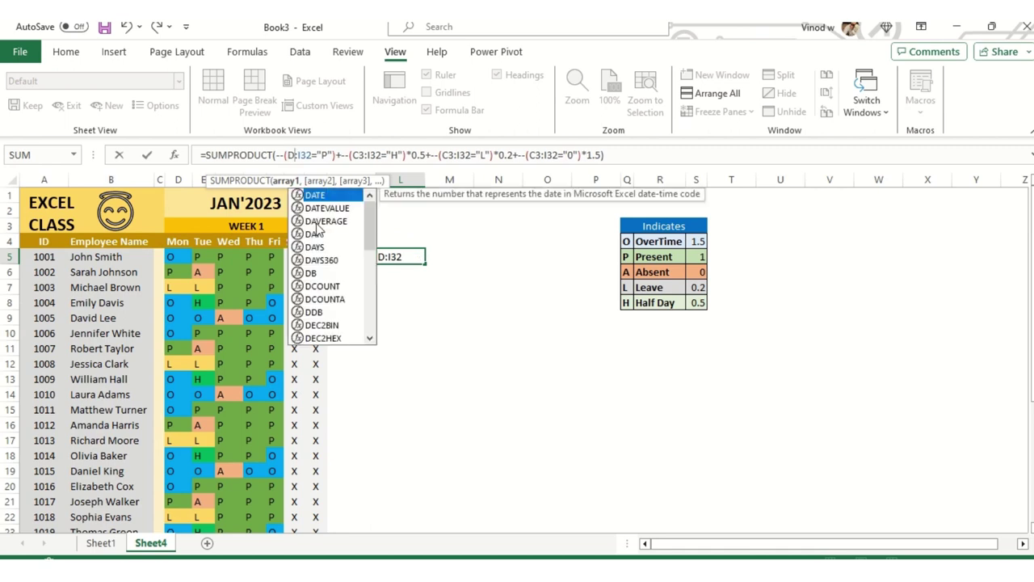
{"action": "type", "text": "5"}
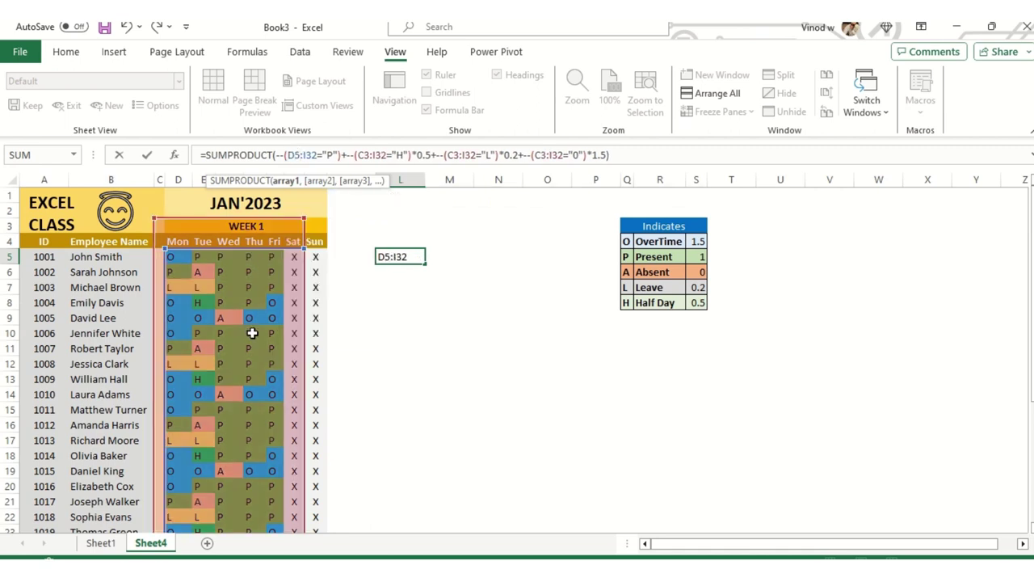
{"action": "scroll", "coordinate": [251, 335], "scroll_direction": "down", "scroll_amount": 7}
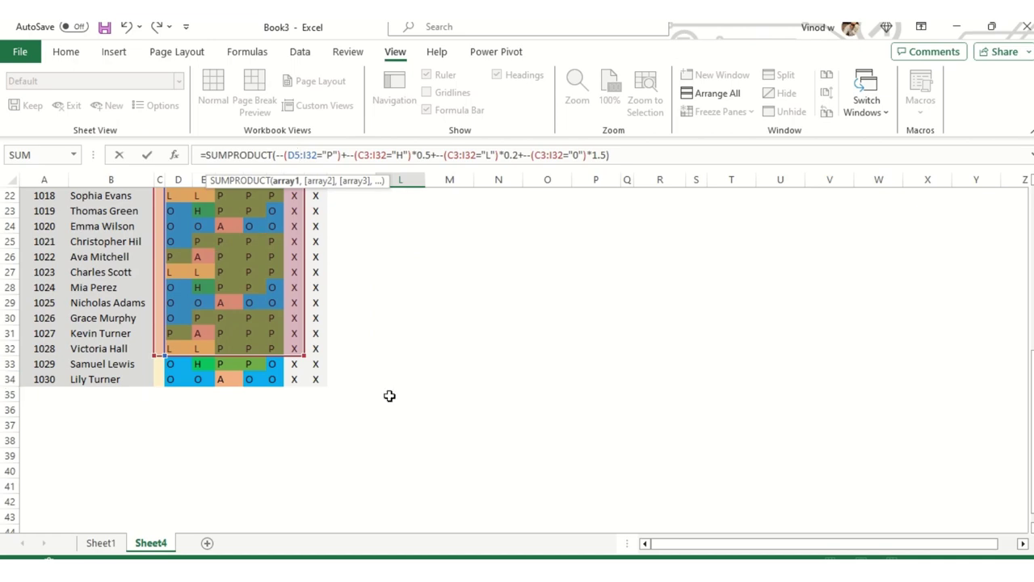
{"action": "key", "text": "Escape"}
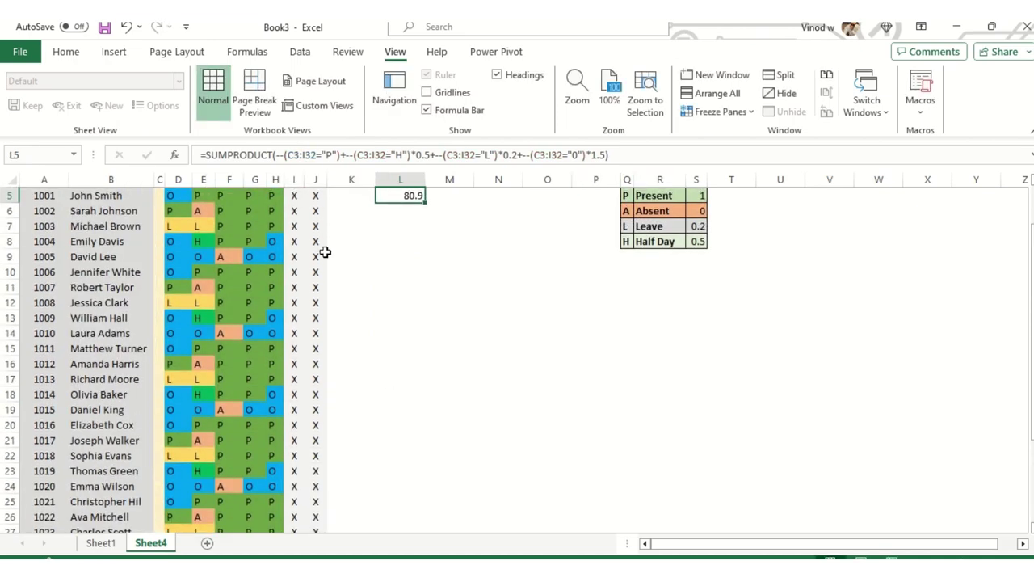
Step: Replace the range of the "P" condition in L5's SUMPRODUCT formula with the attendance codes in D5:J34
{"action": "left_click_drag", "start_coordinate": [288, 155], "coordinate": [317, 155]}
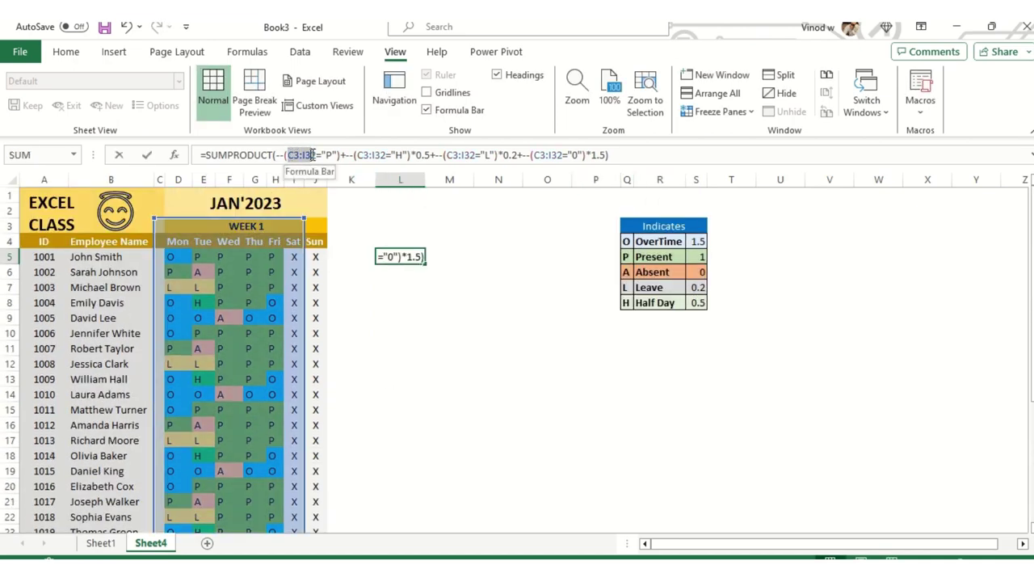
{"action": "key", "text": "BackSpace"}
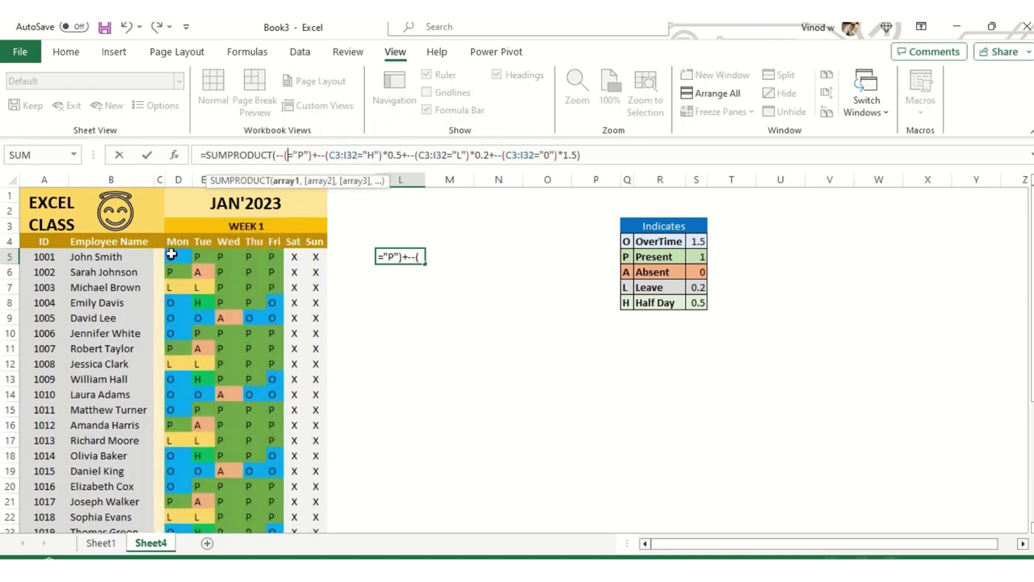
{"action": "left_click_drag", "start_coordinate": [171, 255], "coordinate": [310, 268]}
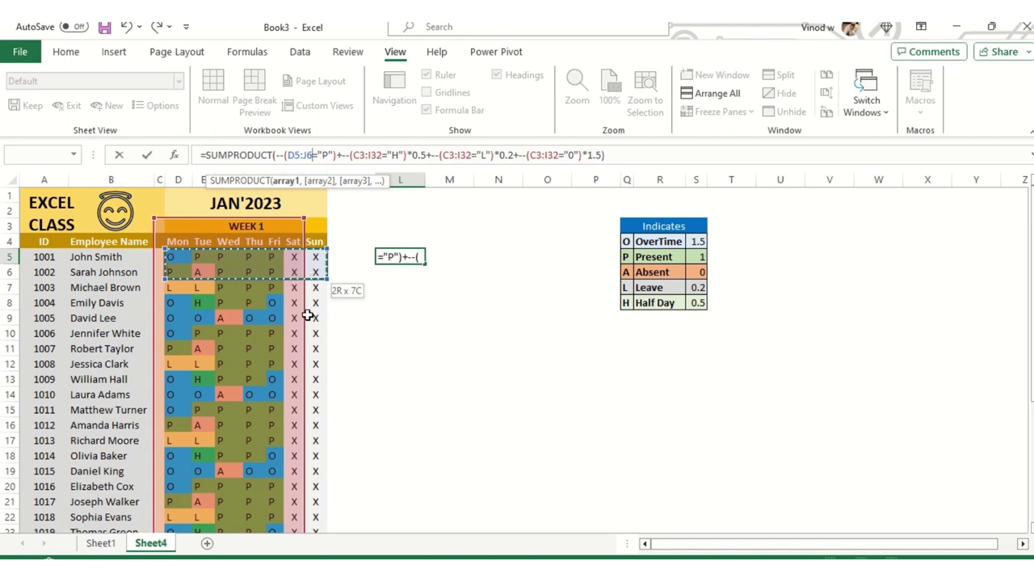
{"action": "left_click_drag", "start_coordinate": [308, 316], "coordinate": [307, 345]}
{"action": "scroll", "coordinate": [300, 330], "scroll_direction": "down", "scroll_amount": 2}
{"action": "scroll", "coordinate": [302, 324], "scroll_direction": "up", "scroll_amount": 2}
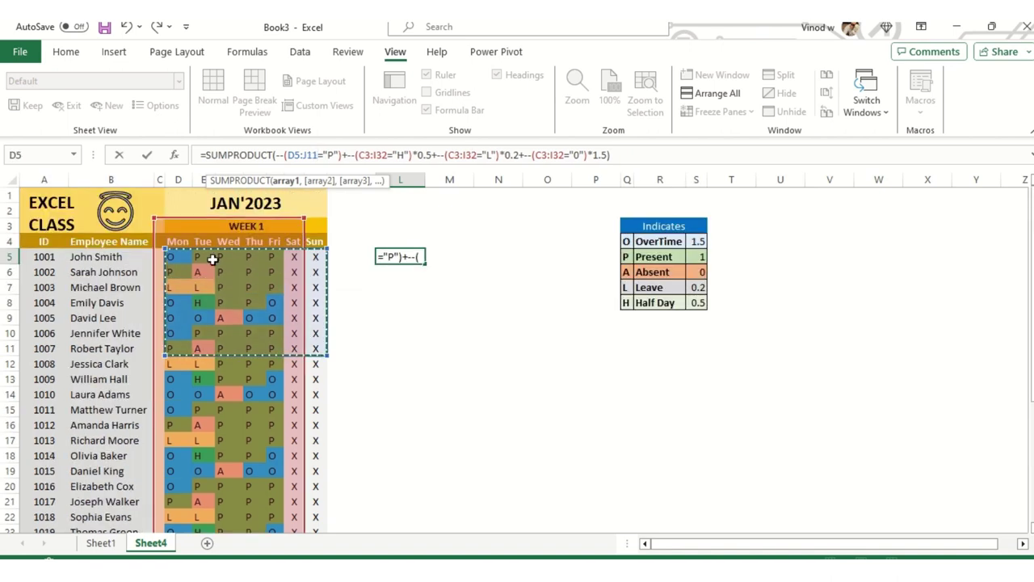
{"action": "left_click", "coordinate": [174, 258]}
{"action": "key", "text": "shift+Right"}
{"action": "key", "text": "shift+Right"}
{"action": "key", "text": "shift+Right"}
{"action": "key", "text": "shift+Right"}
{"action": "key", "text": "shift+Right"}
{"action": "key", "text": "shift+Right"}
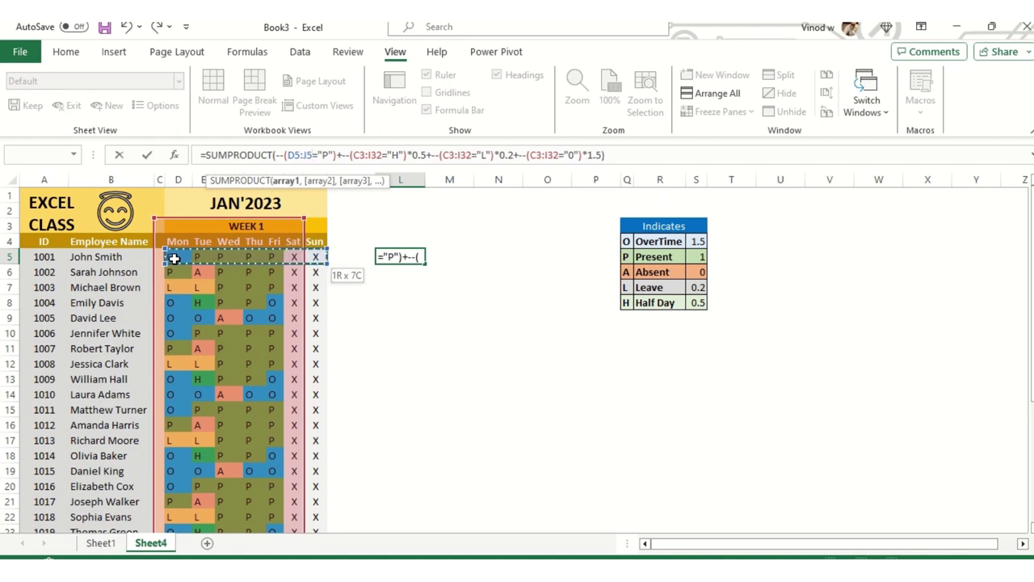
{"action": "key", "text": "ctrl+shift+Down"}
{"action": "key", "text": "shift+Down"}
{"action": "key", "text": "shift+Up"}
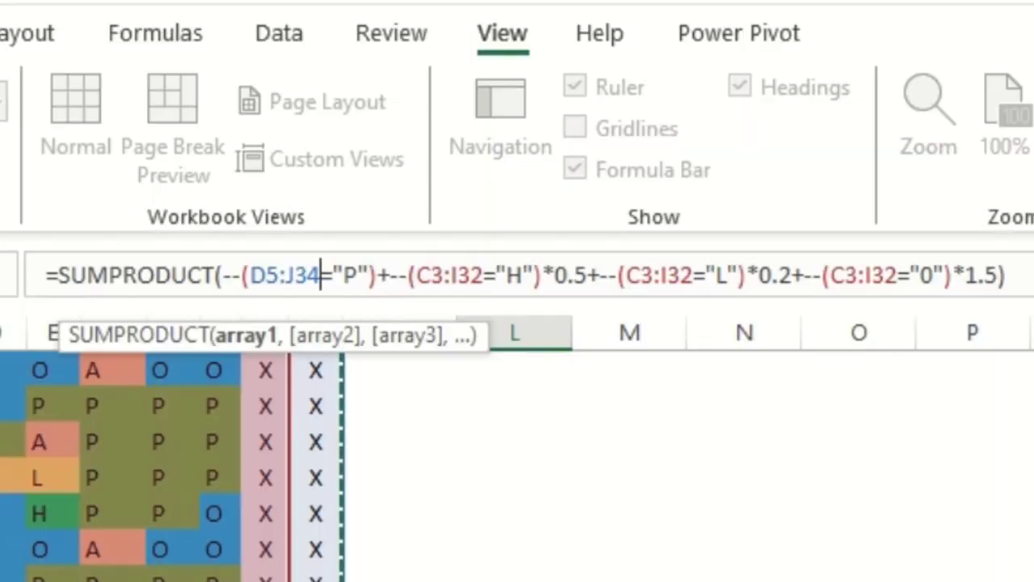
Step: Copy the D5:J34 range into the "H", "L" and "0" conditions of the L5 formula and confirm it
{"action": "double_click", "coordinate": [250, 278]}
{"action": "key", "text": "ctrl+c"}
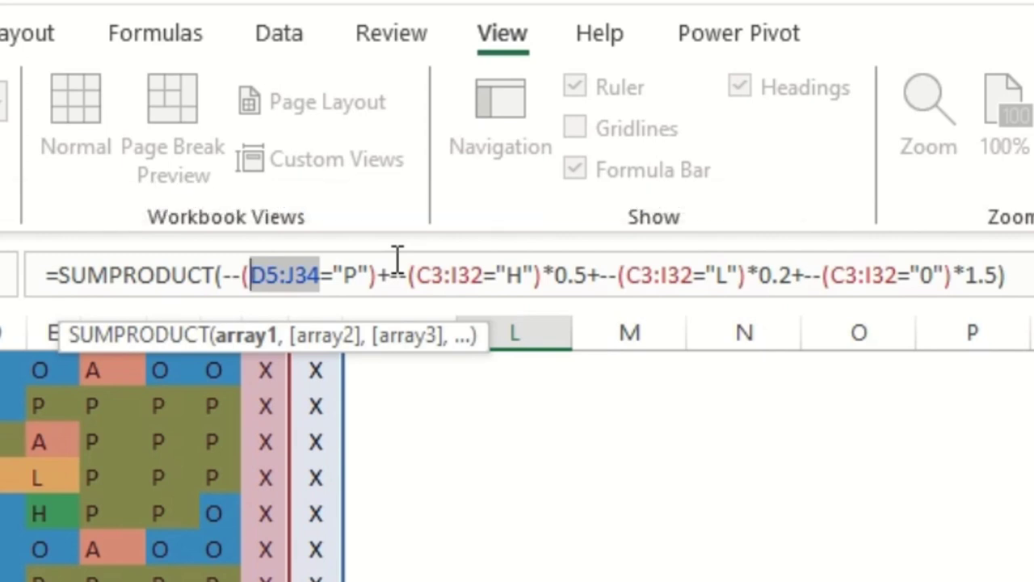
{"action": "left_click_drag", "start_coordinate": [419, 277], "coordinate": [482, 273]}
{"action": "key", "text": "ctrl+v"}
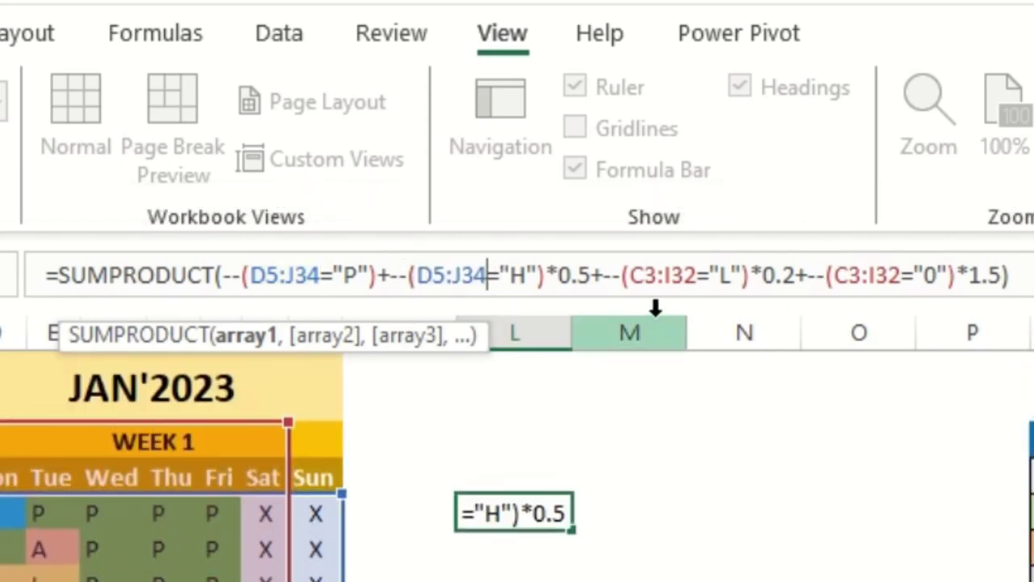
{"action": "left_click_drag", "start_coordinate": [632, 275], "coordinate": [700, 278]}
{"action": "key", "text": "ctrl+v"}
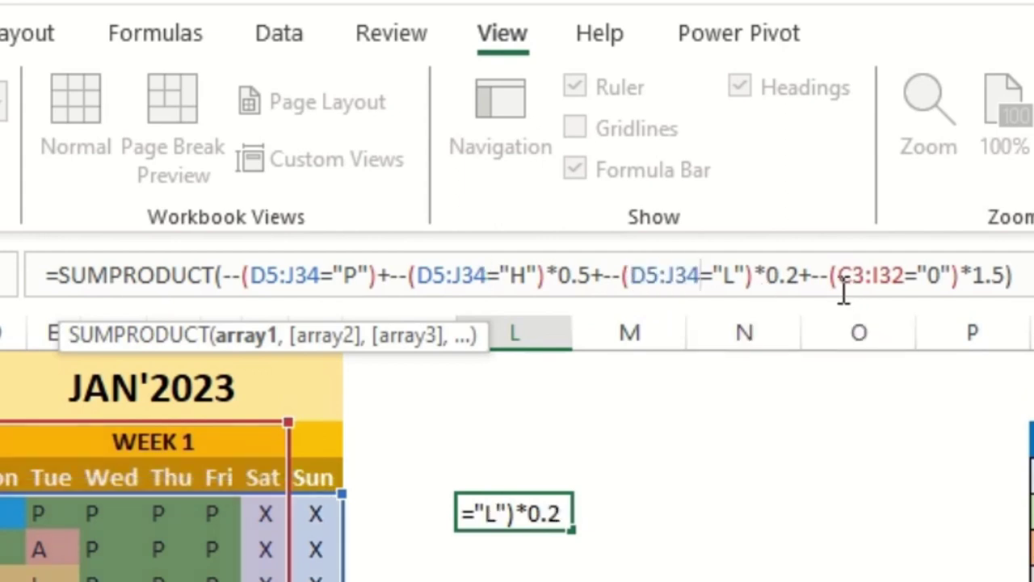
{"action": "left_click_drag", "start_coordinate": [841, 278], "coordinate": [906, 280]}
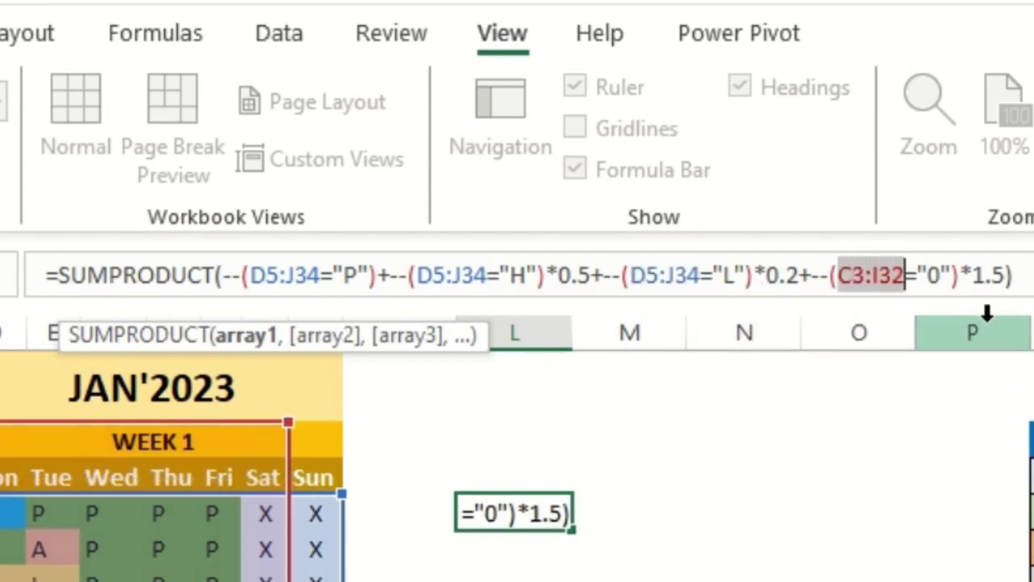
{"action": "key", "text": "ctrl+v"}
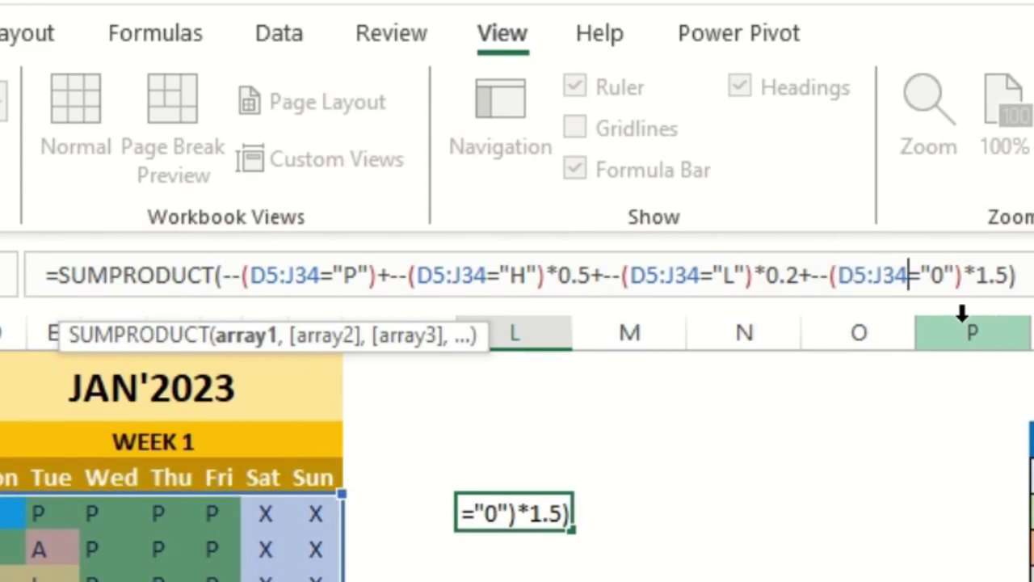
{"action": "key", "text": "Return"}
{"action": "left_click", "coordinate": [529, 514]}
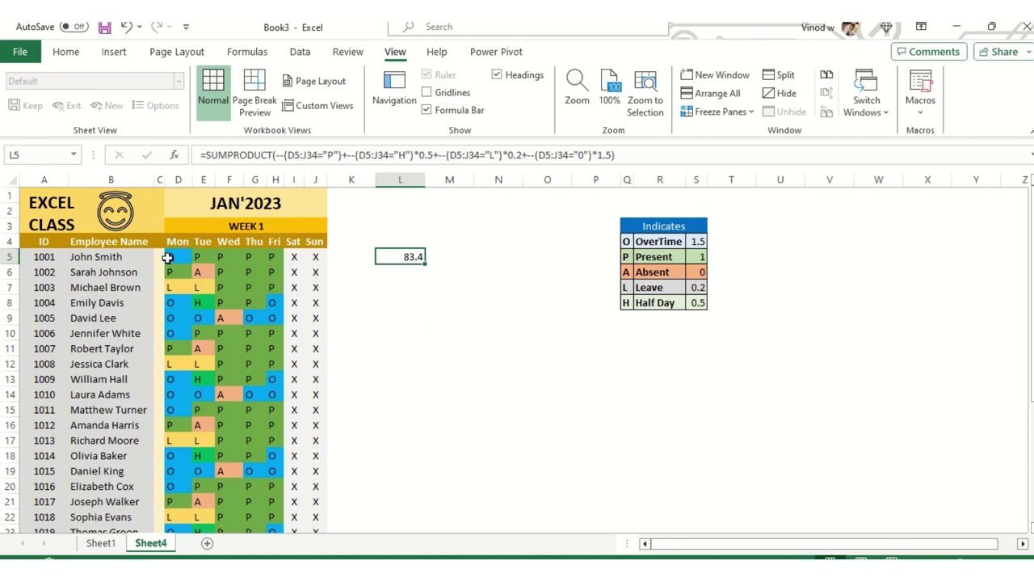
{"action": "left_click", "coordinate": [417, 285]}
{"action": "left_click", "coordinate": [411, 258]}
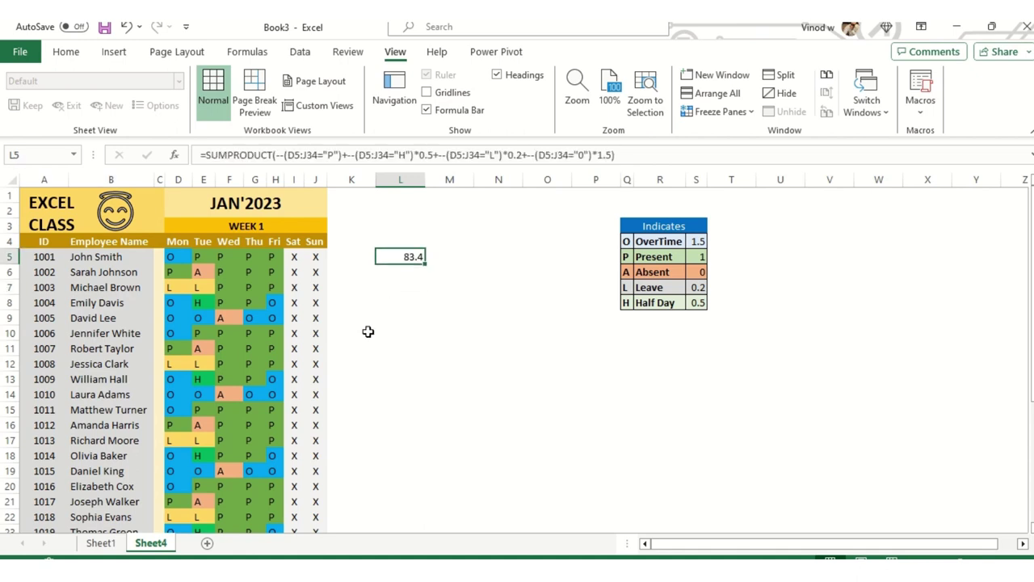
{"action": "left_click", "coordinate": [435, 337]}
{"action": "left_click", "coordinate": [412, 257]}
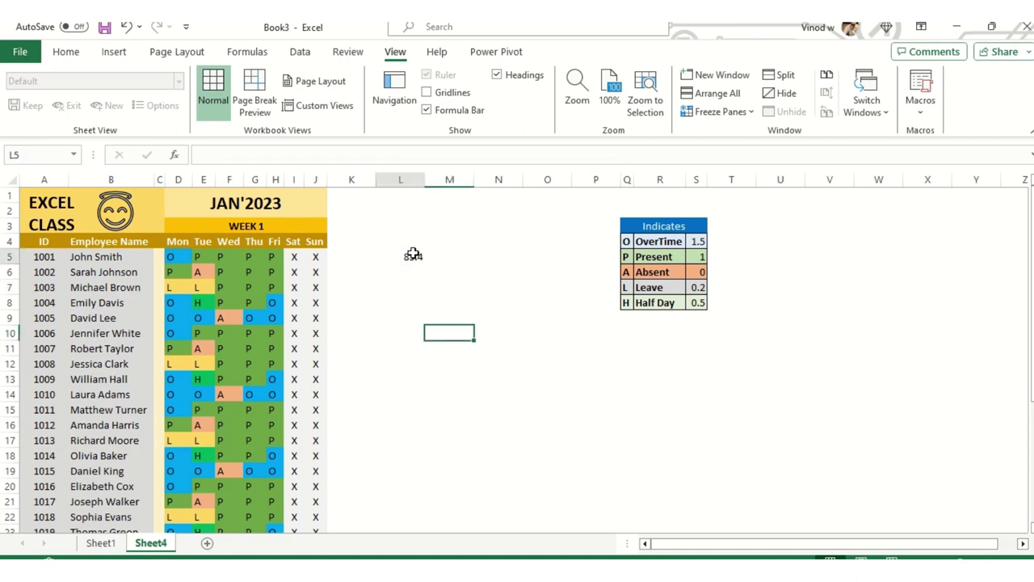
{"action": "left_click", "coordinate": [389, 300]}
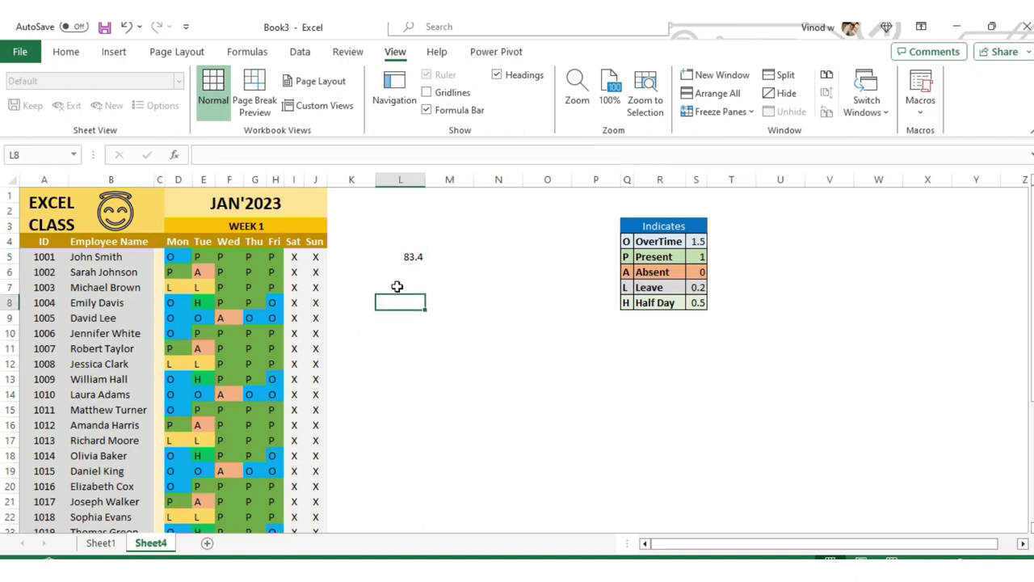
{"action": "left_click", "coordinate": [411, 365]}
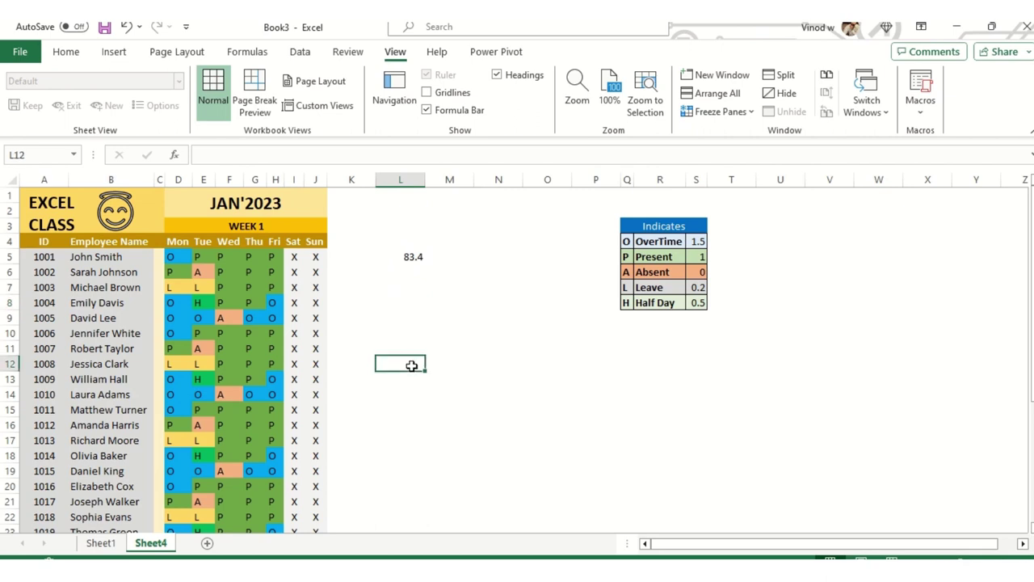
{"action": "scroll", "coordinate": [375, 359], "scroll_direction": "down", "scroll_amount": 3}
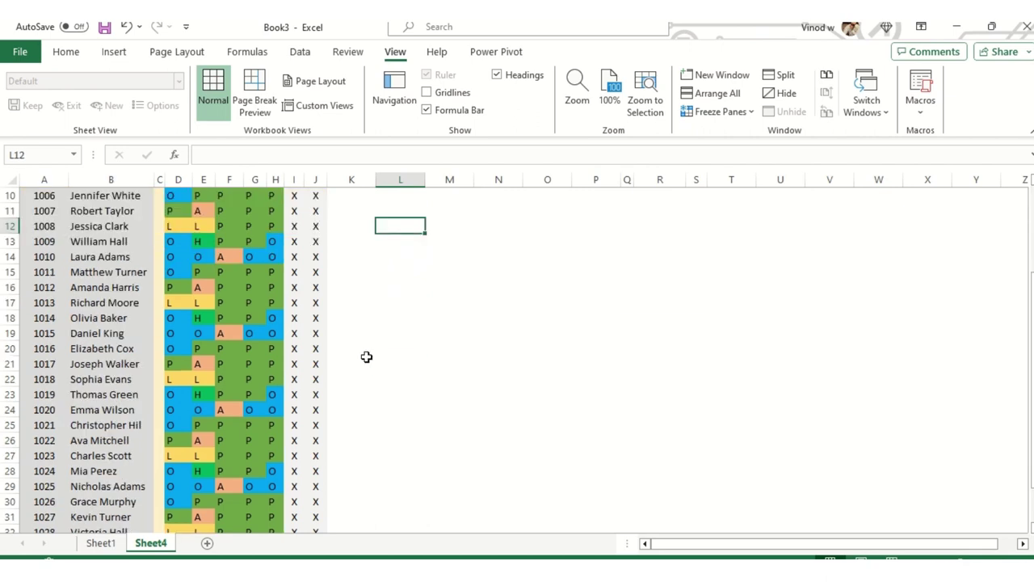
{"action": "scroll", "coordinate": [365, 357], "scroll_direction": "up", "scroll_amount": 3}
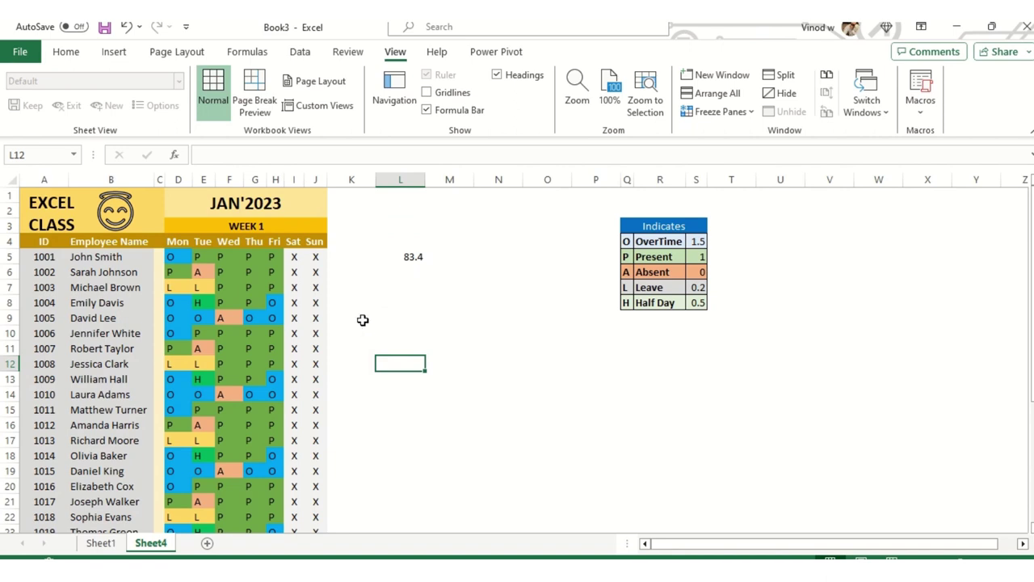
Step: Unhide Sheet2 of the workbook
{"action": "right_click", "coordinate": [150, 546]}
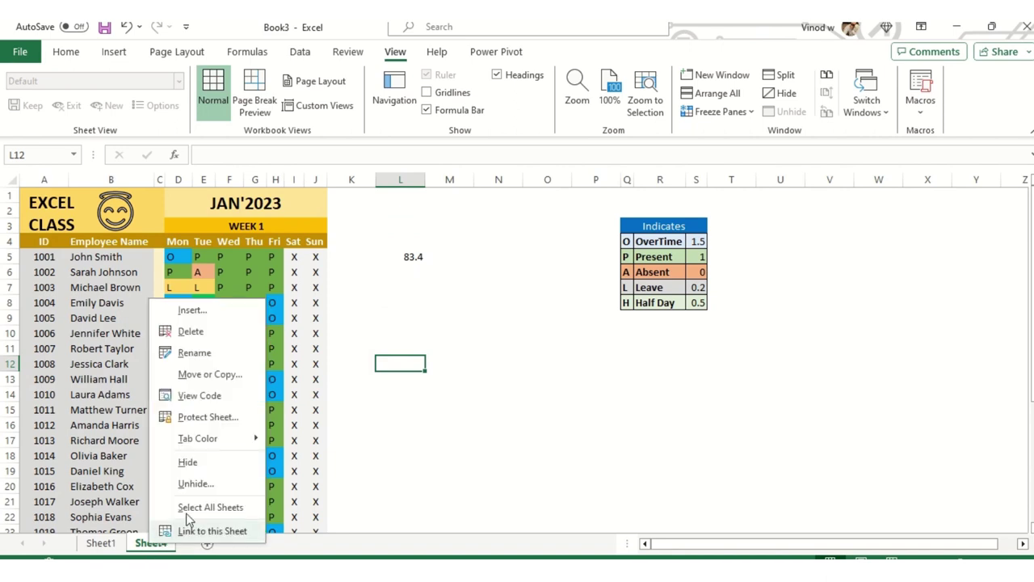
{"action": "left_click", "coordinate": [215, 485]}
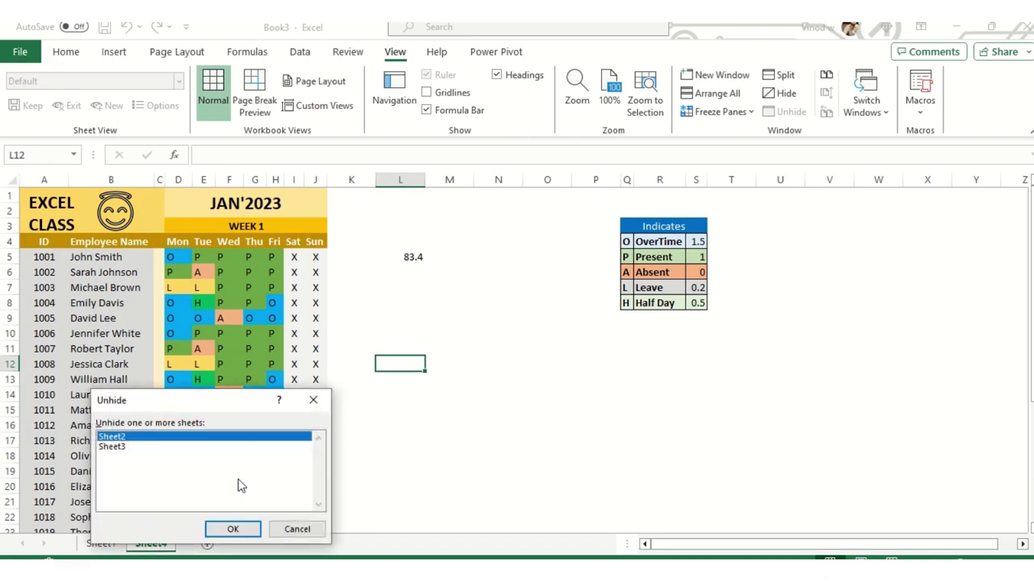
{"action": "left_click", "coordinate": [241, 528]}
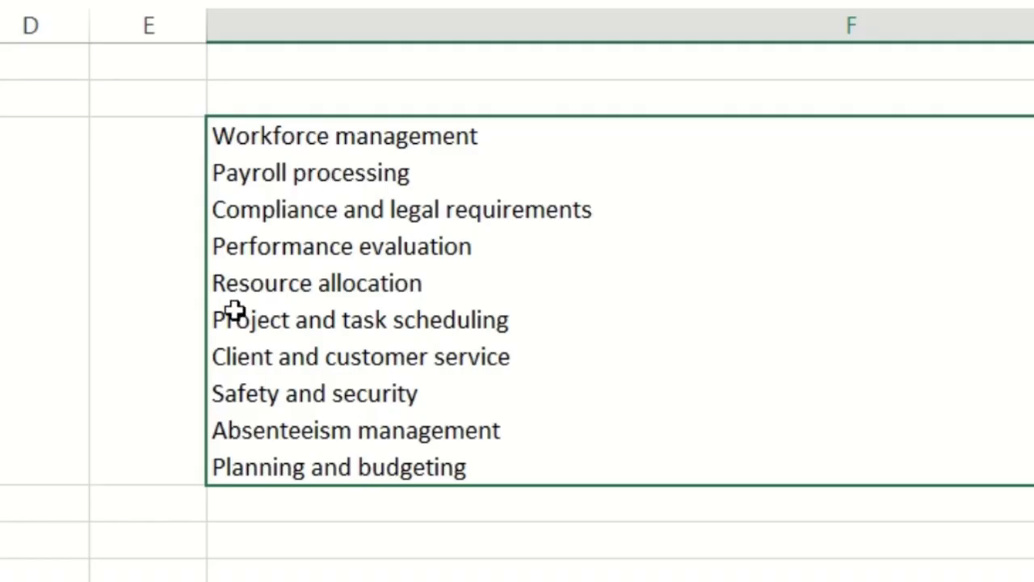